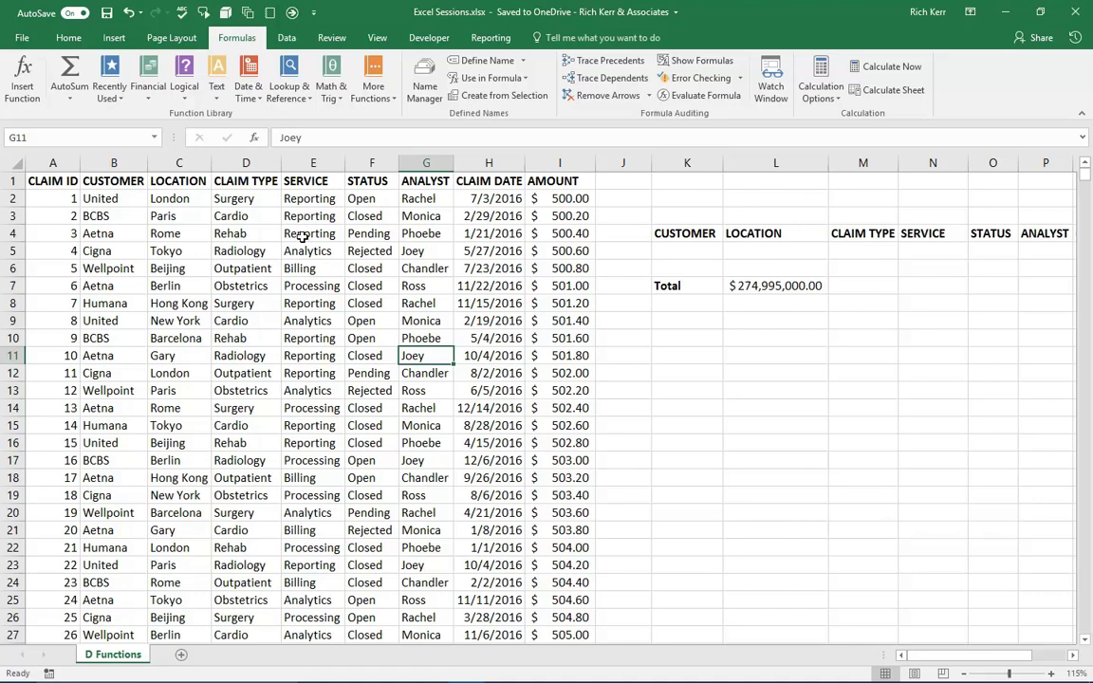
Browse the claims data from the first CLAIM TYPE entry to the last row and check a claim date
left_click(243, 202)
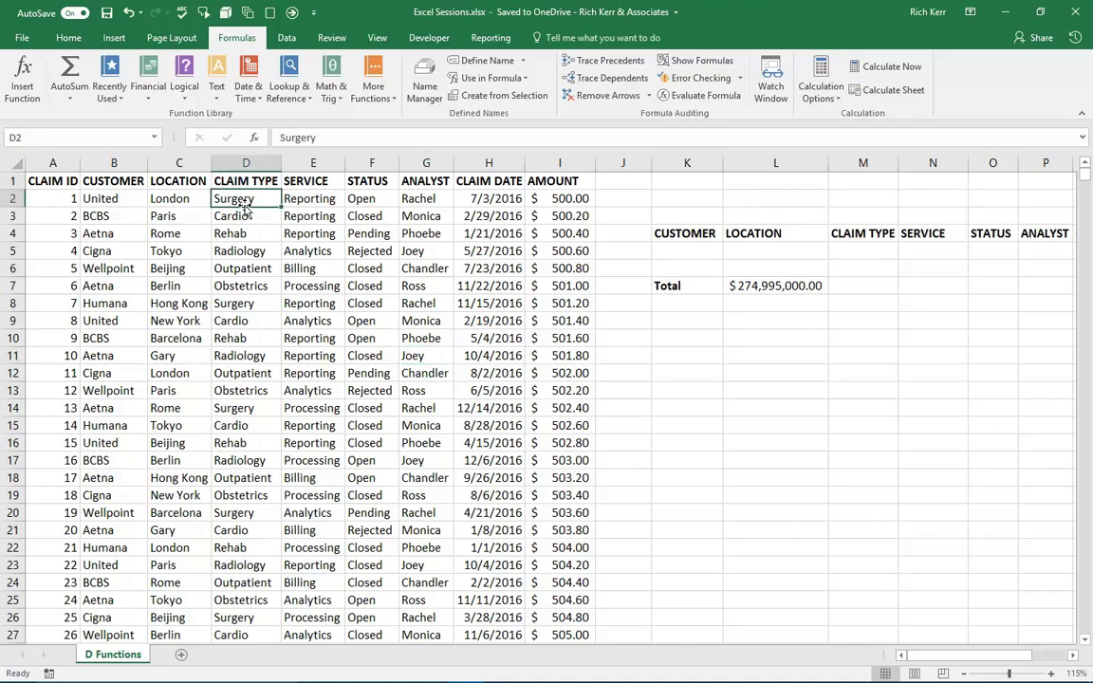
key("ctrl+Down")
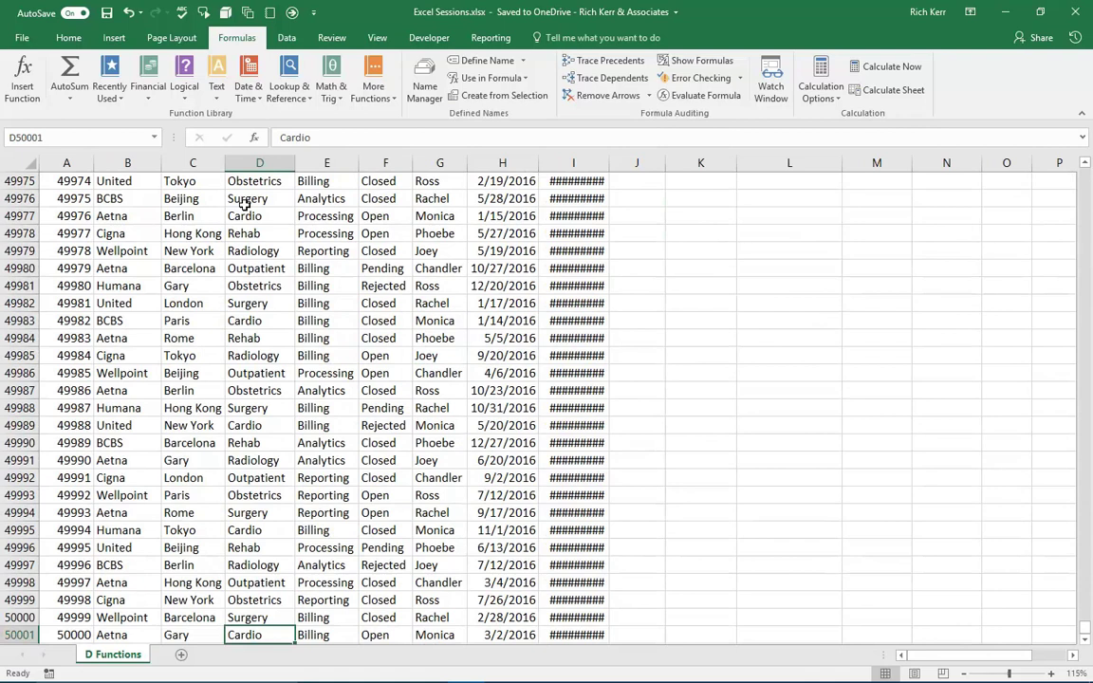
key("ctrl+Up")
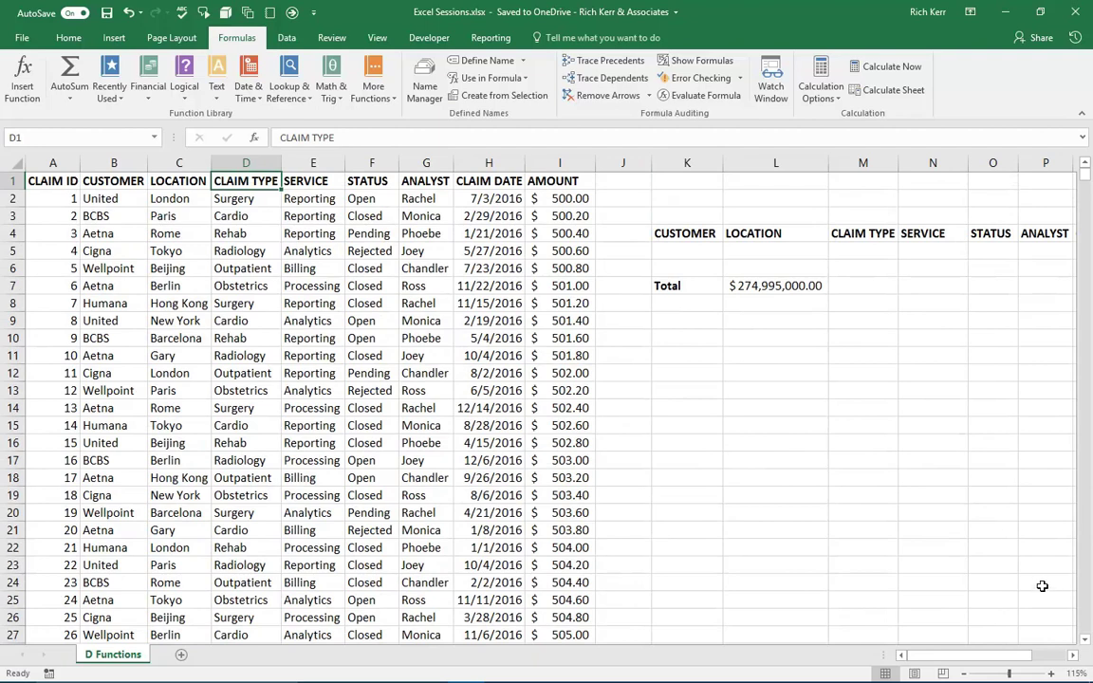
left_click(1073, 655)
left_click(1074, 656)
left_click(1073, 657)
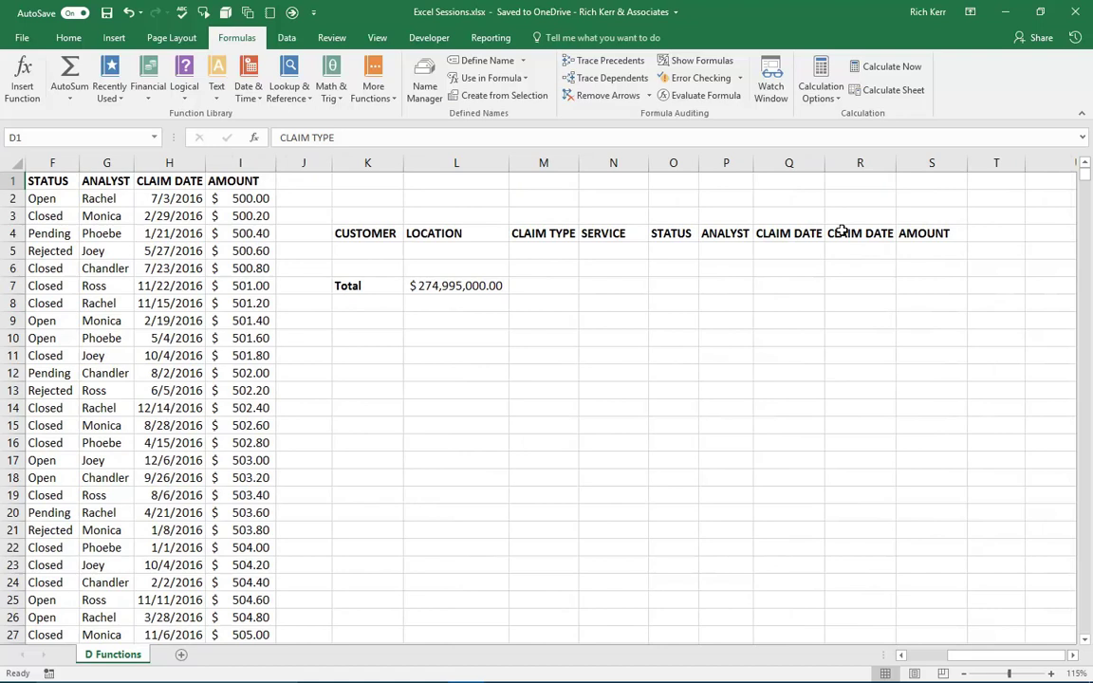
left_click(185, 267)
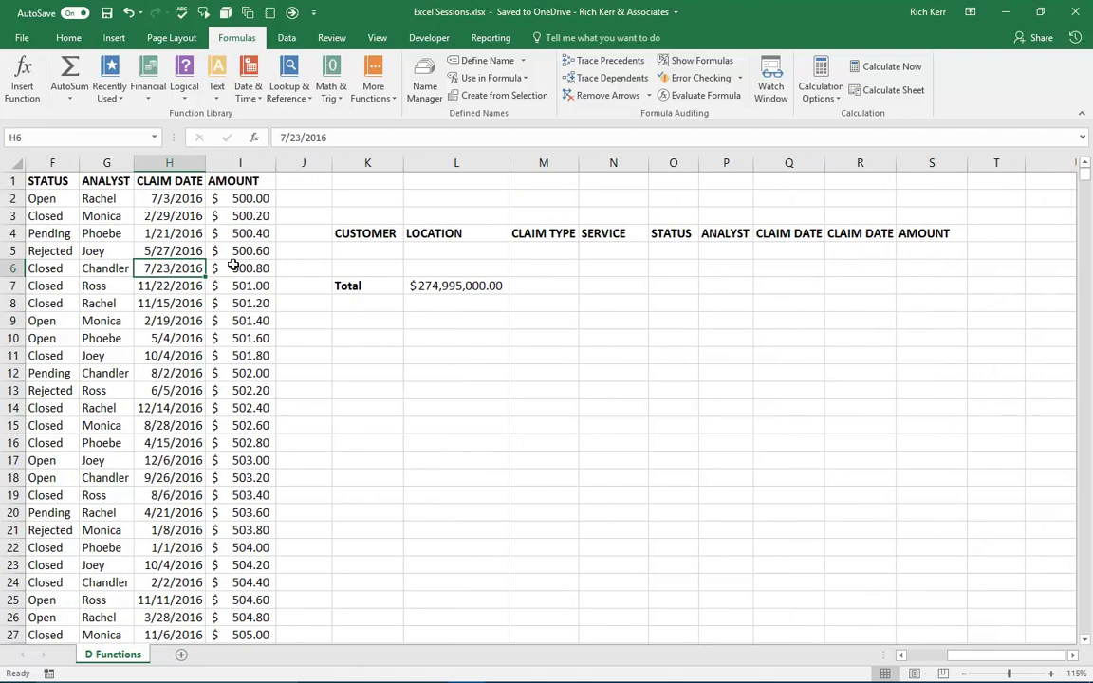
Select the criteria range to confirm its ClaimCriteria name and inspect the empty LOCATION criterion cell
left_click(396, 242)
left_click_drag(396, 242, 908, 249)
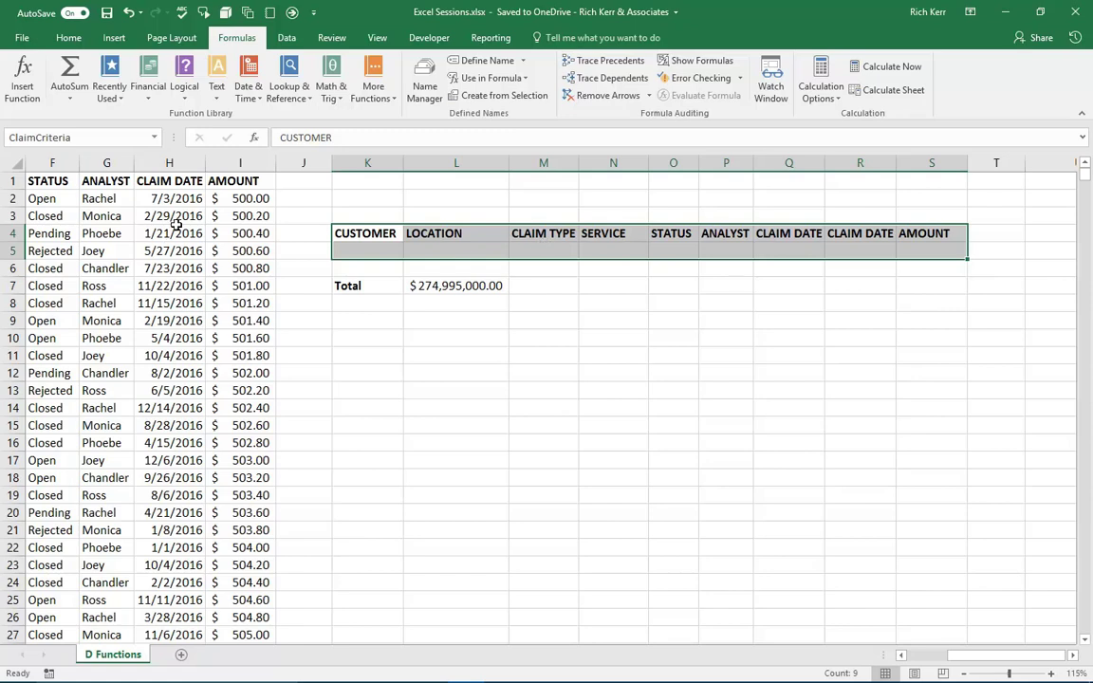
left_click_drag(482, 248, 548, 249)
left_click(490, 248)
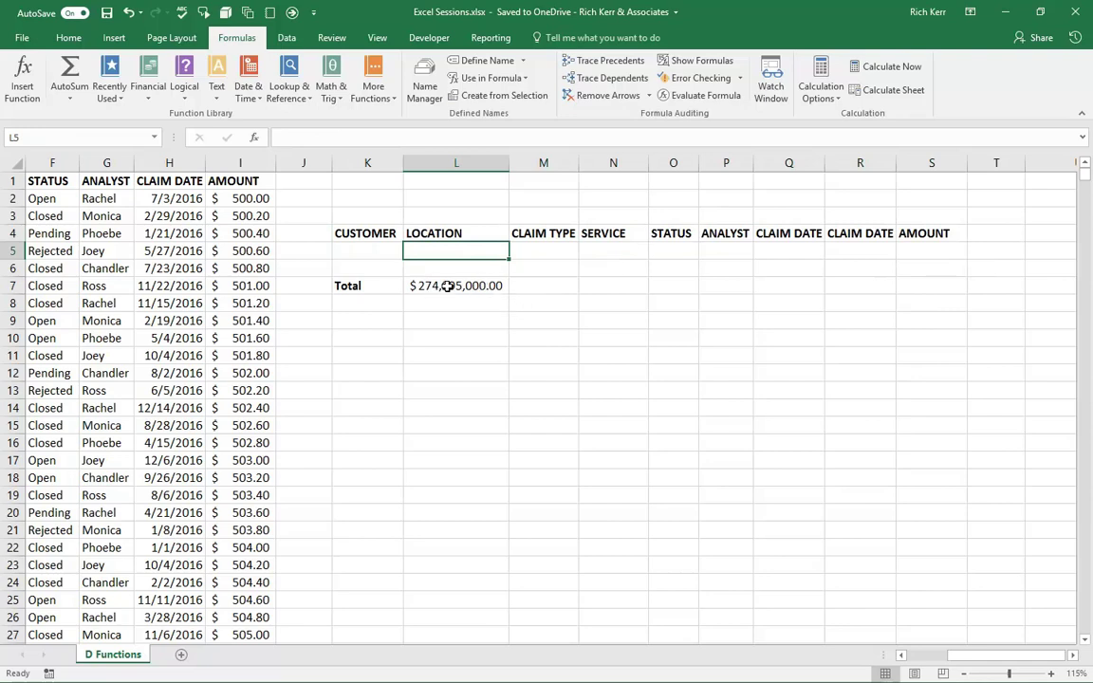
AutoFit column I so every AMOUNT value shows instead of ####
left_click(244, 197)
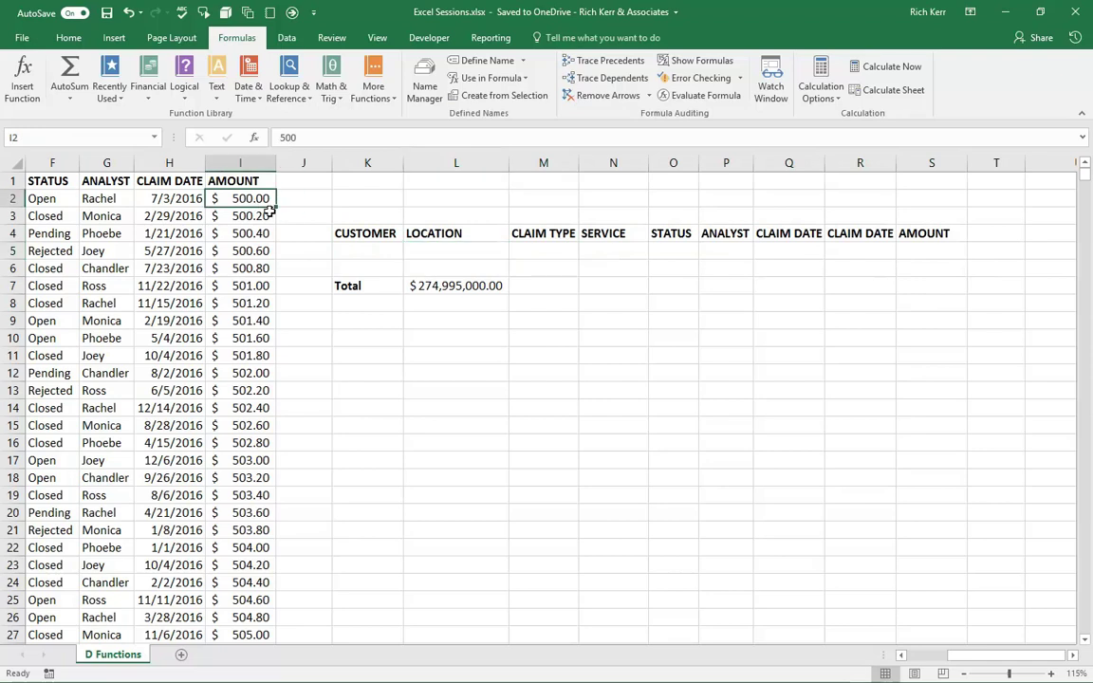
key("ctrl+shift+Down")
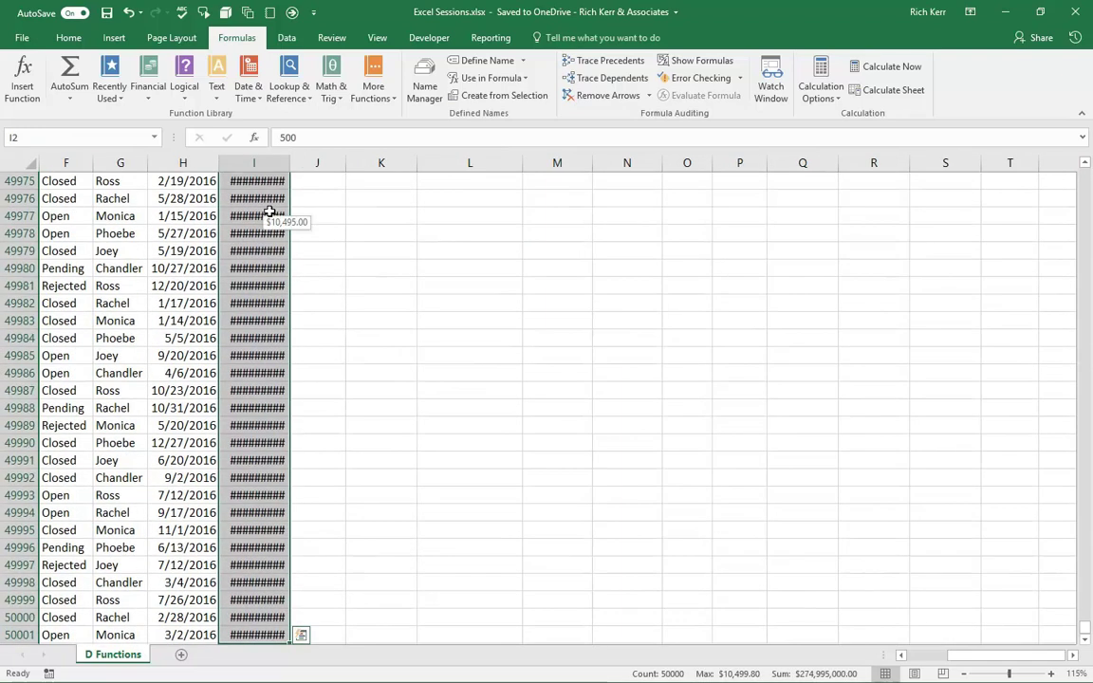
double_click(290, 156)
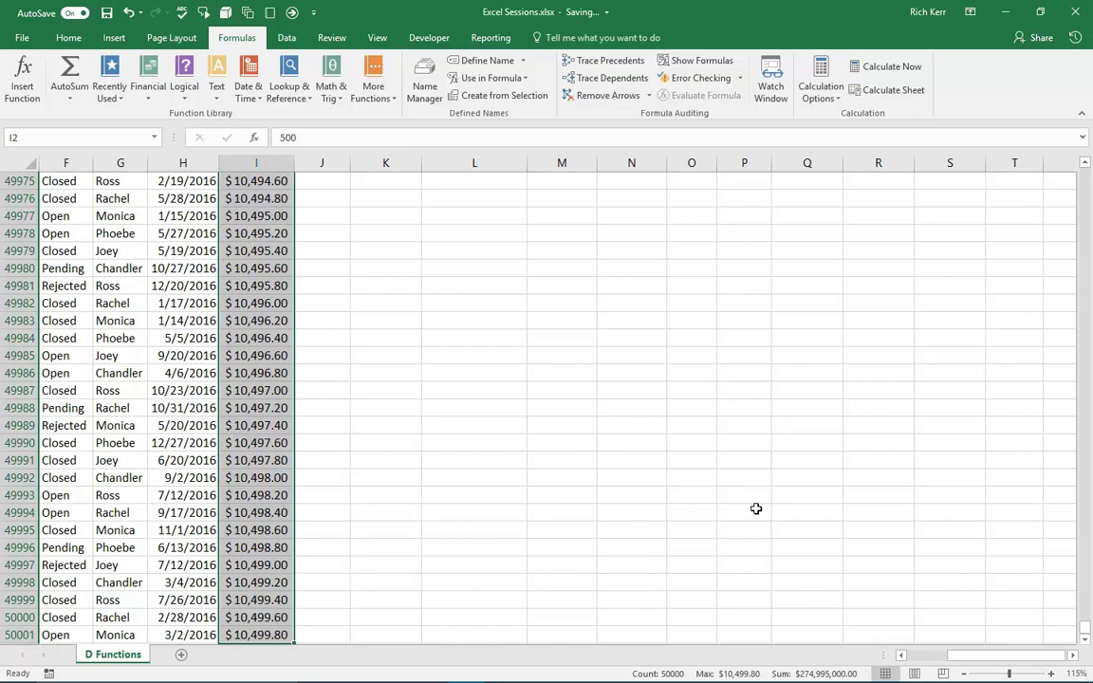
key("ctrl+Up")
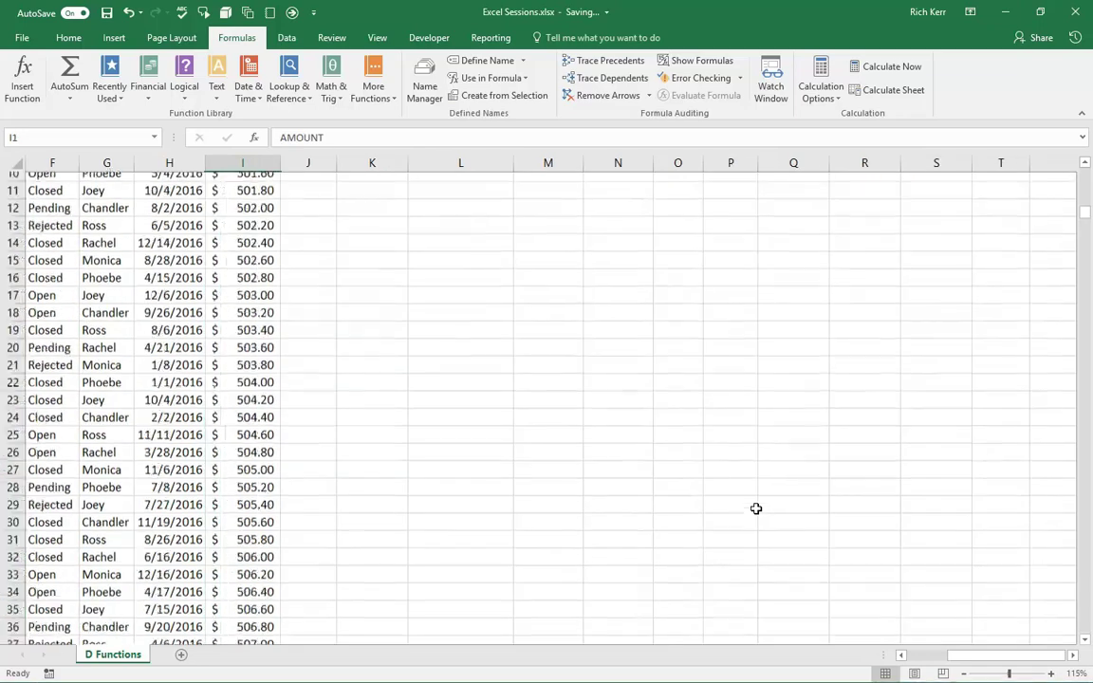
double_click(454, 286)
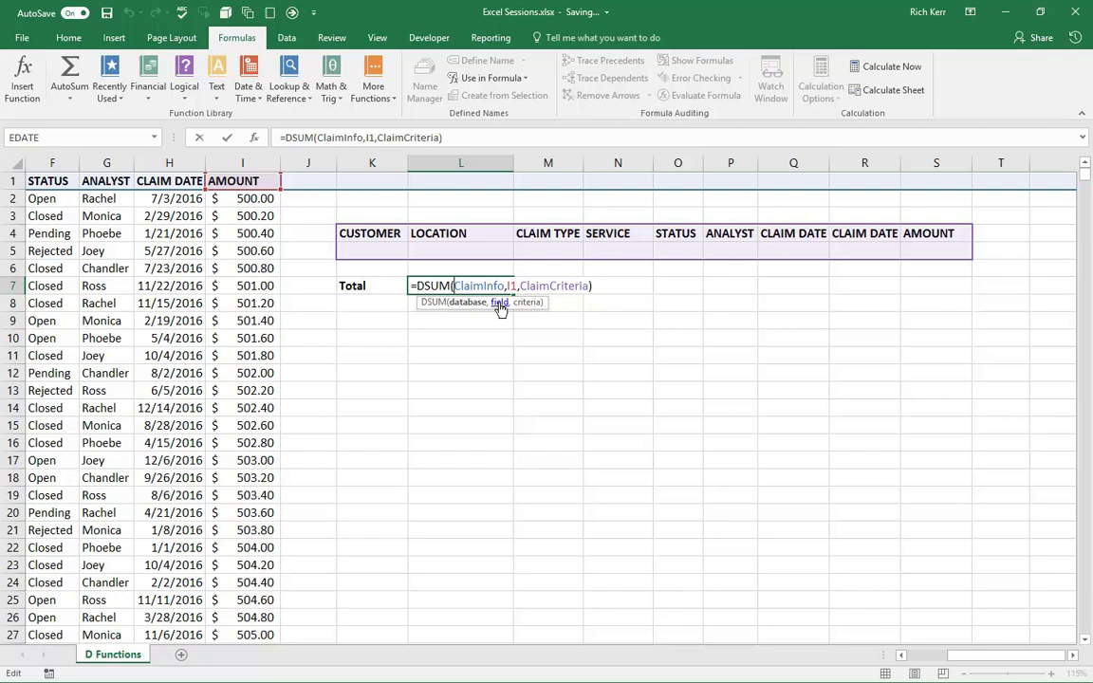
left_click(175, 249)
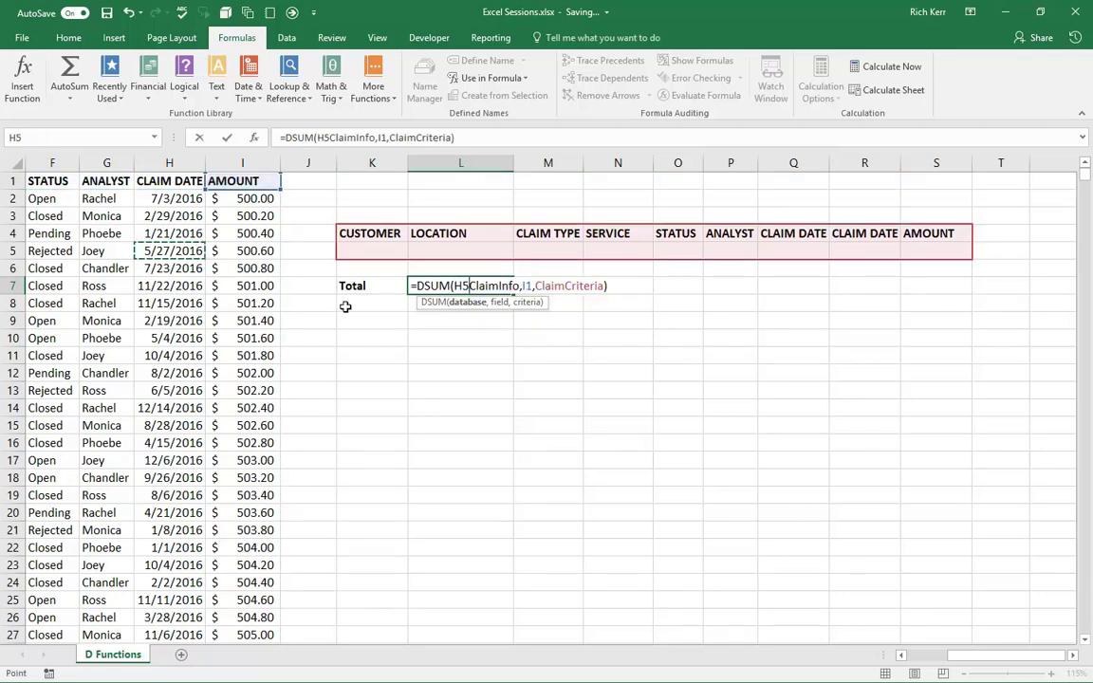
key("BackSpace")
key("BackSpace")
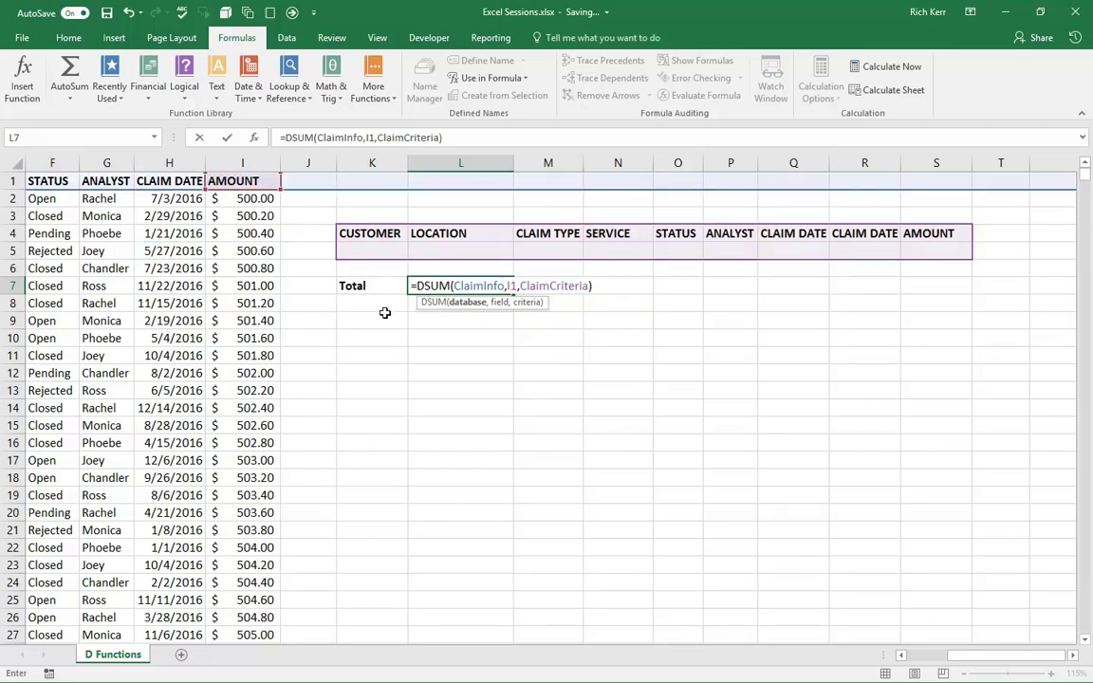
left_click(499, 302)
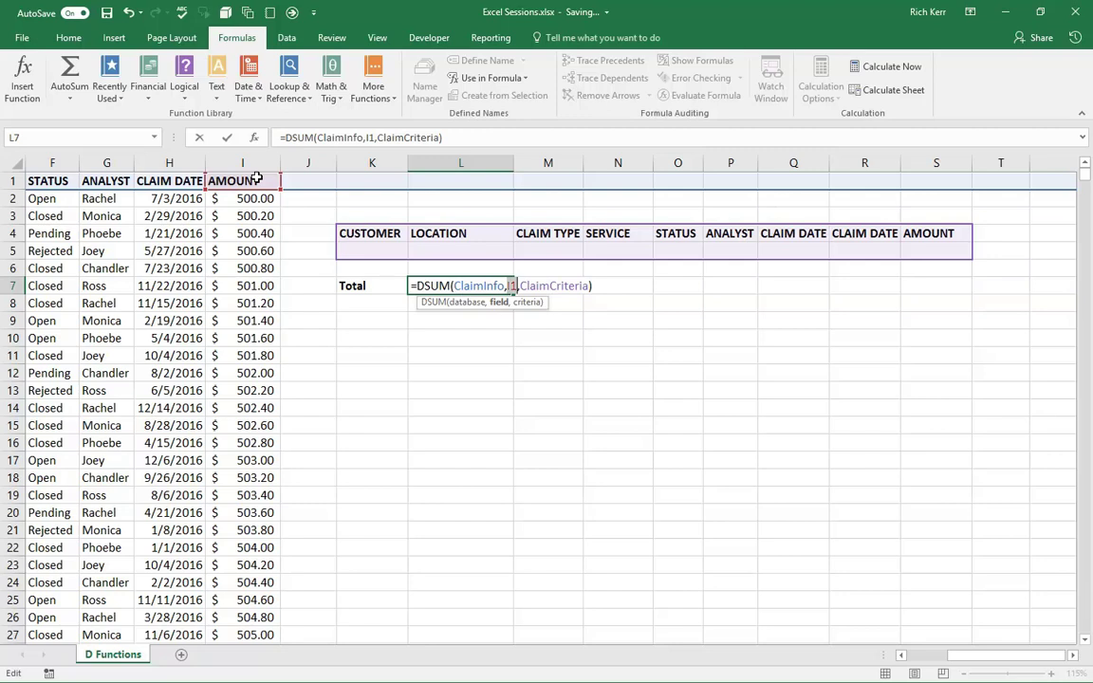
type("\"Amount")
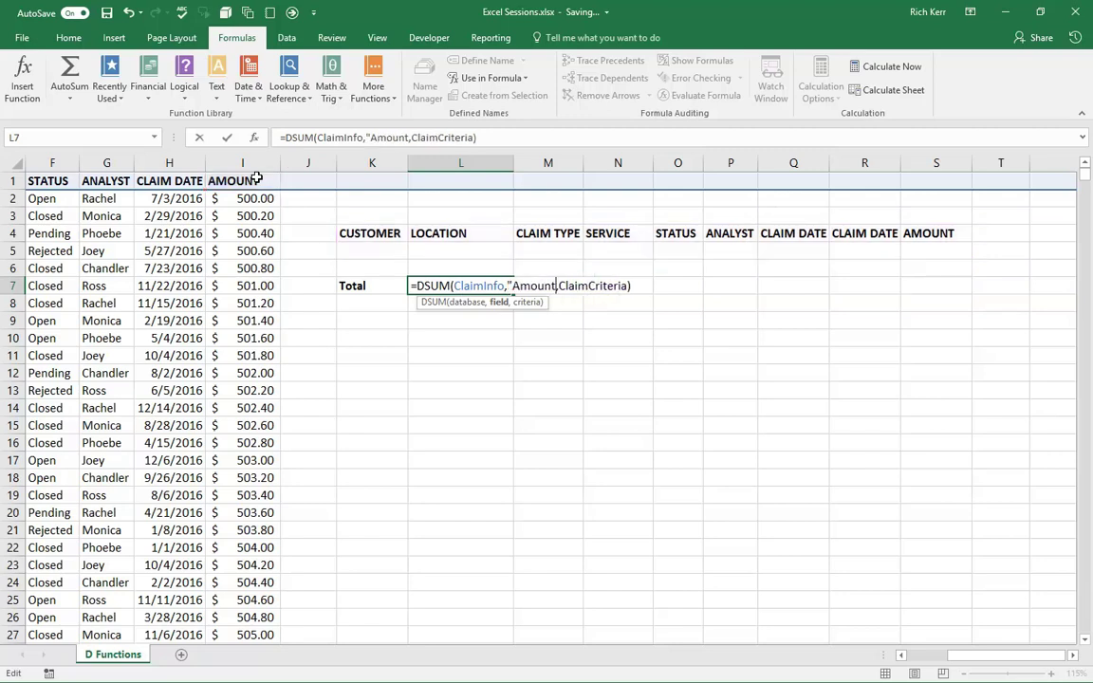
type("\"")
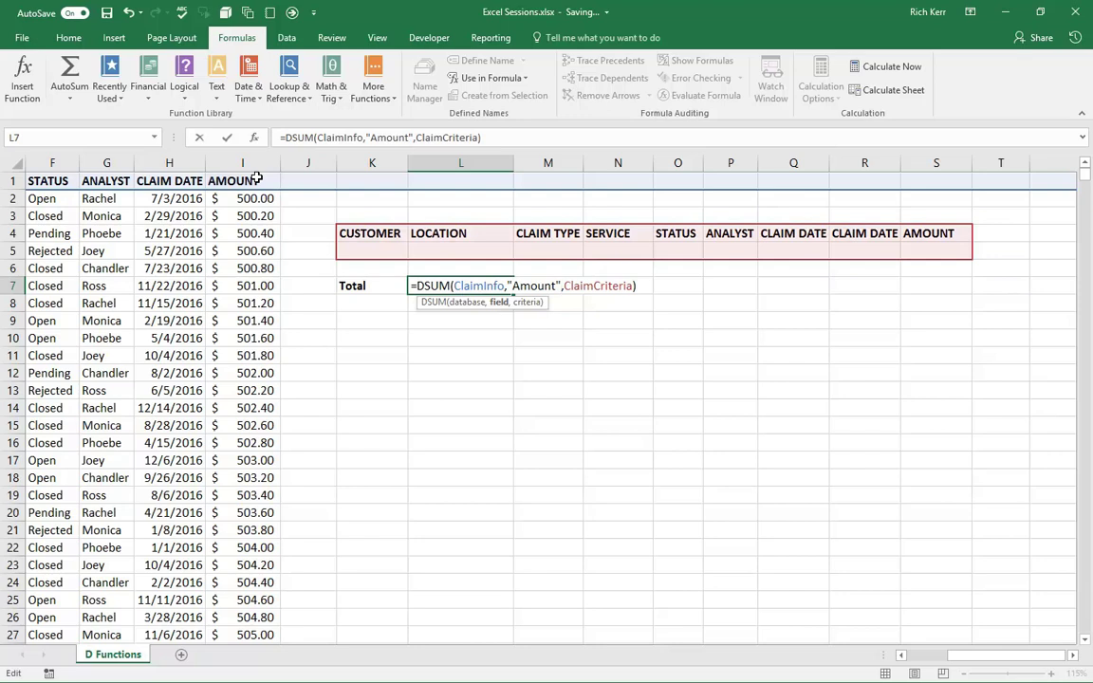
key("Return")
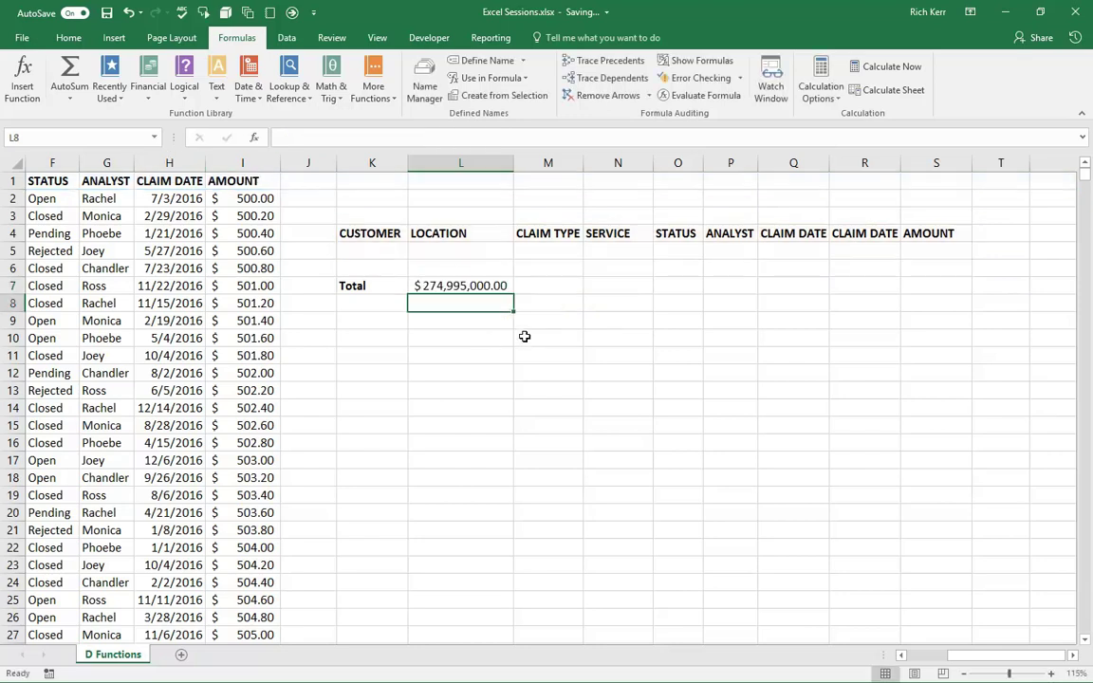
double_click(492, 282)
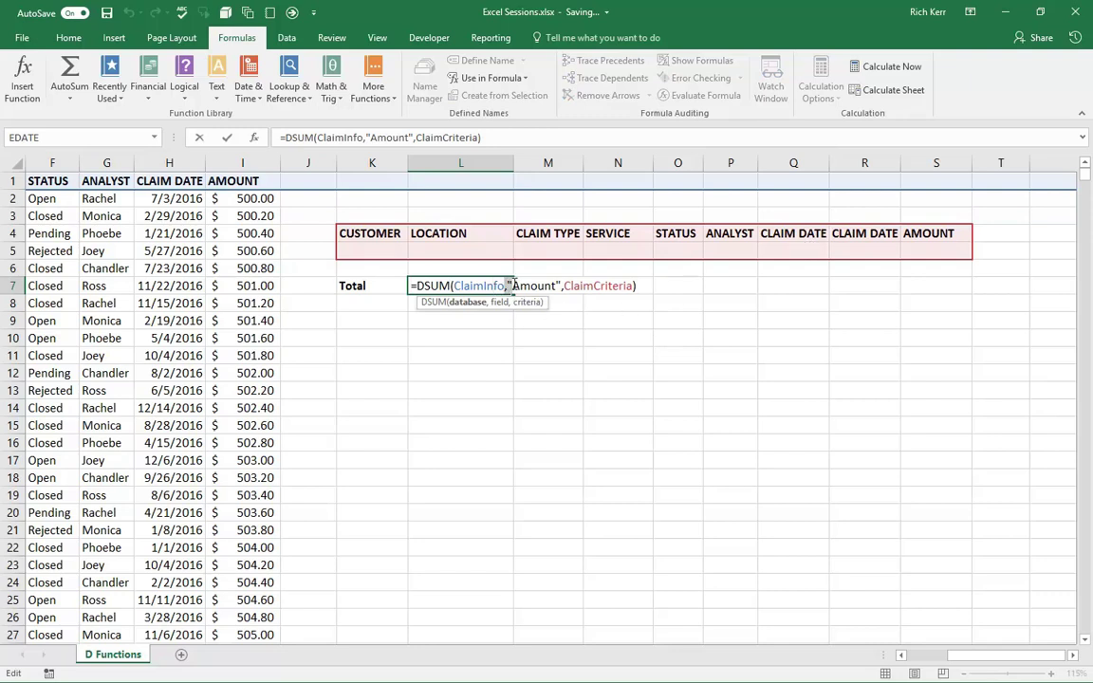
left_click(519, 286)
left_click_drag(563, 284, 510, 285)
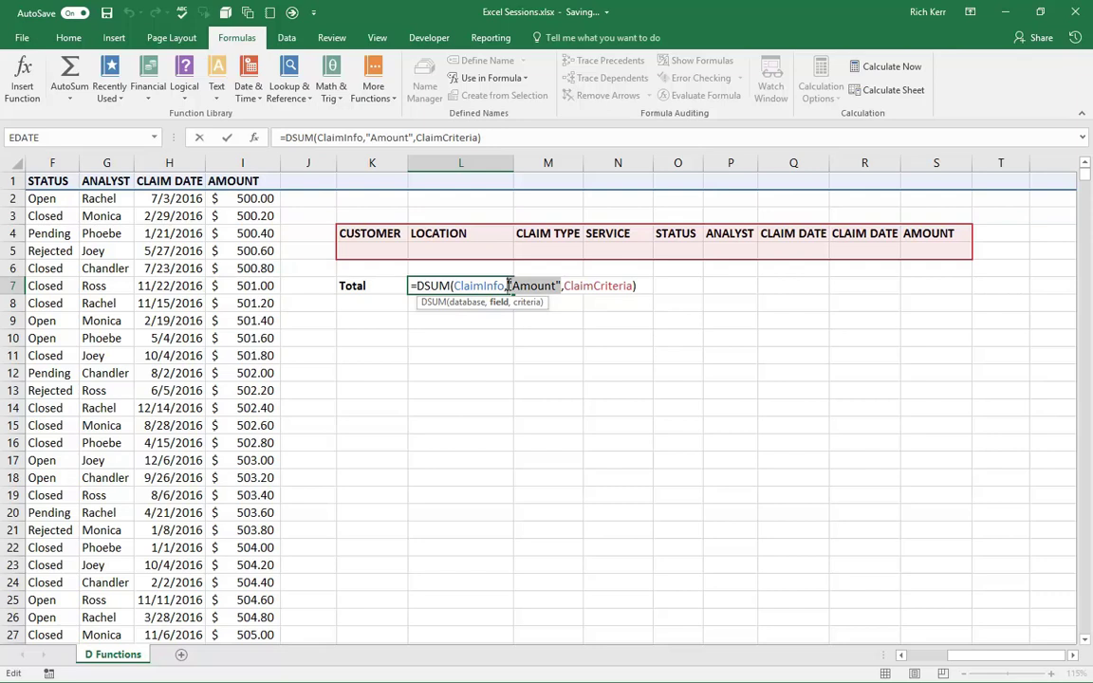
left_click(252, 181)
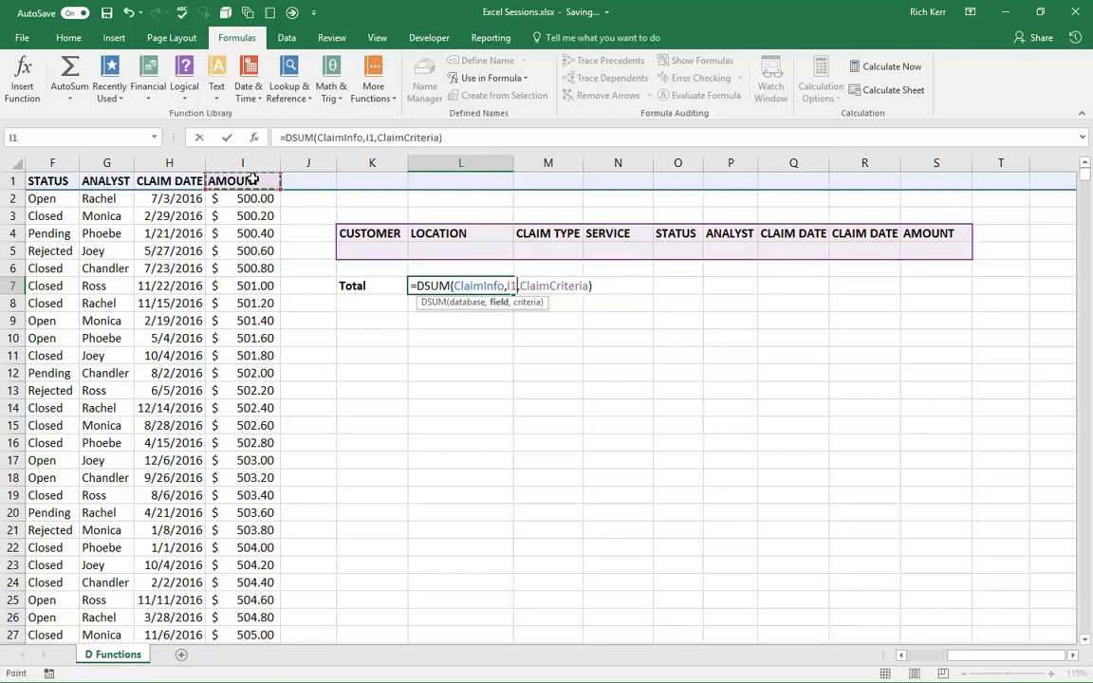
key("Return")
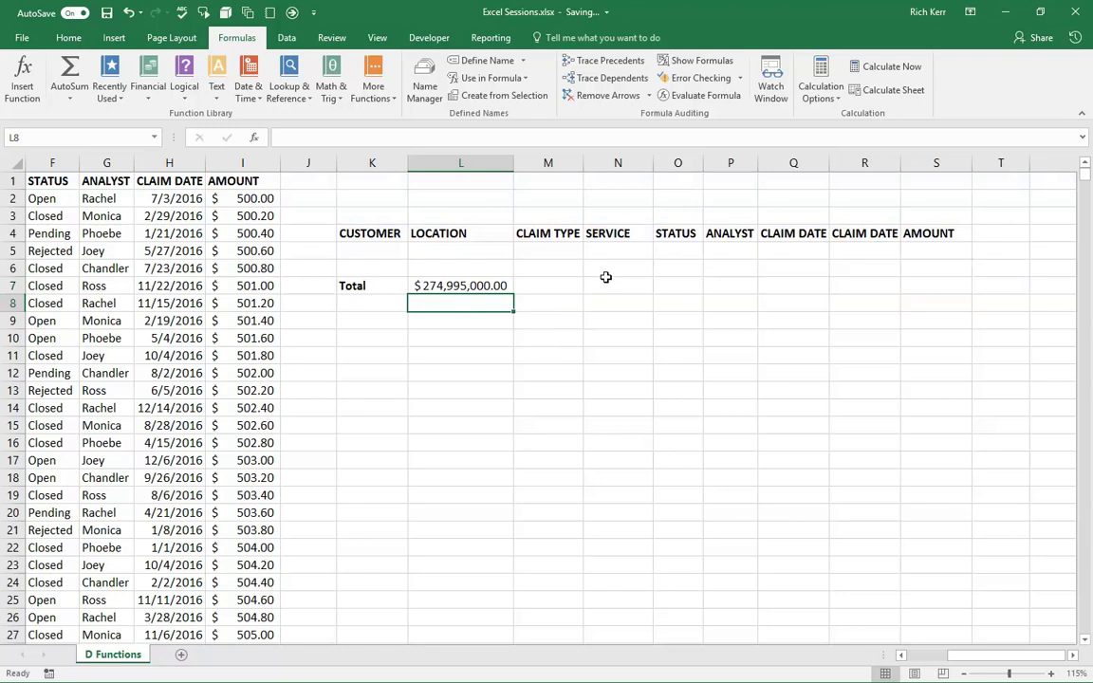
left_click(469, 250)
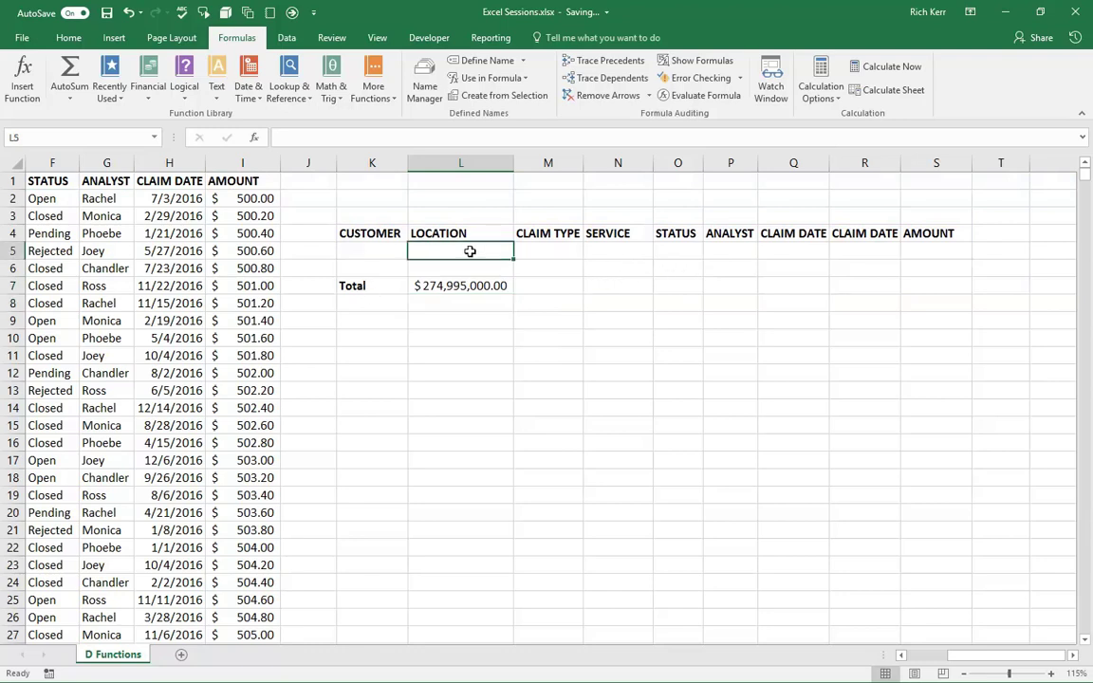
type("Paris")
key("ctrl+Return")
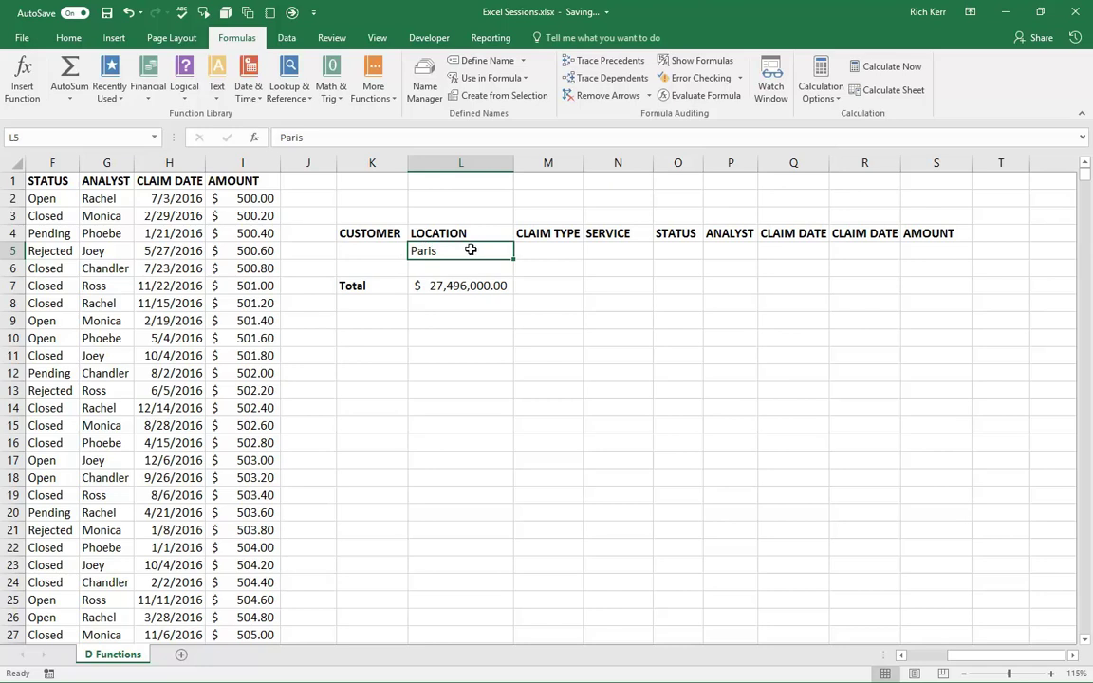
left_click(194, 217)
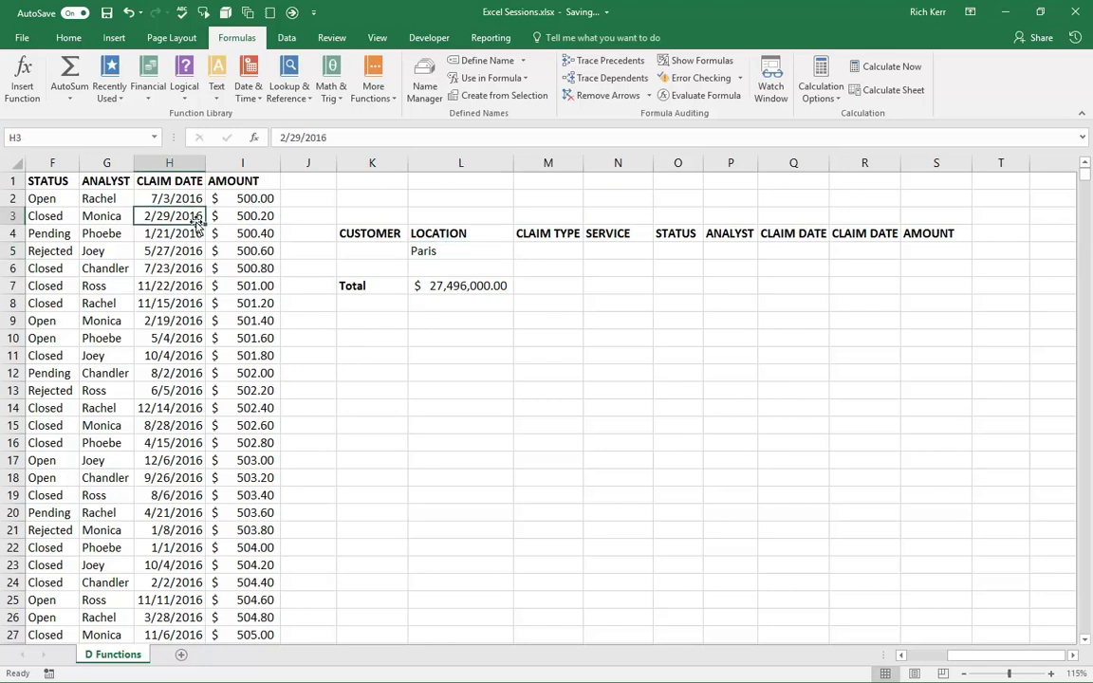
key("Left")
key("Left")
key("Left")
key("Left")
key("Left")
key("Left")
key("Left")
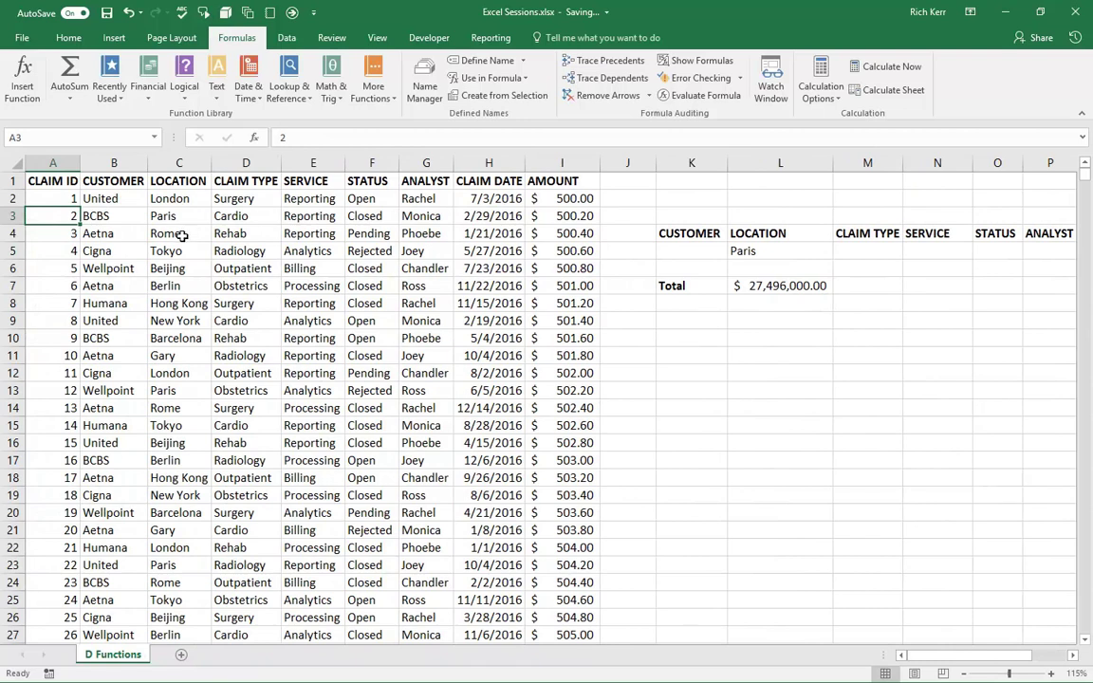
left_click(178, 214)
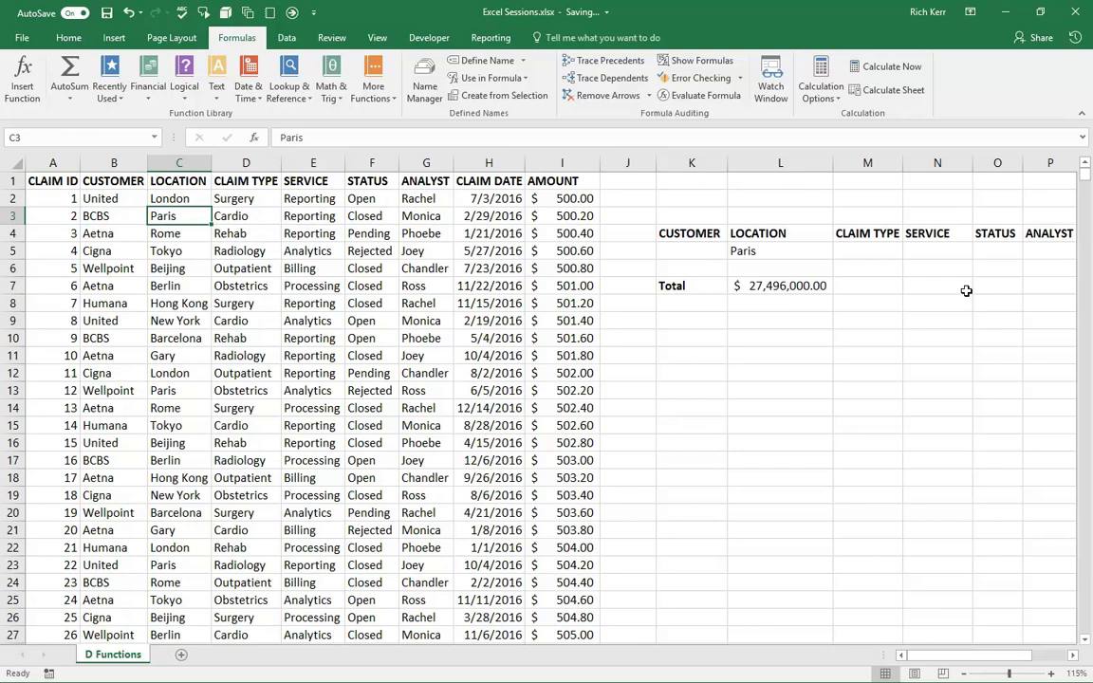
Label K8 'Total' and enter =SUMIF(C:C,L5,I:I) in L8 to sum the Paris amounts
left_click(701, 302)
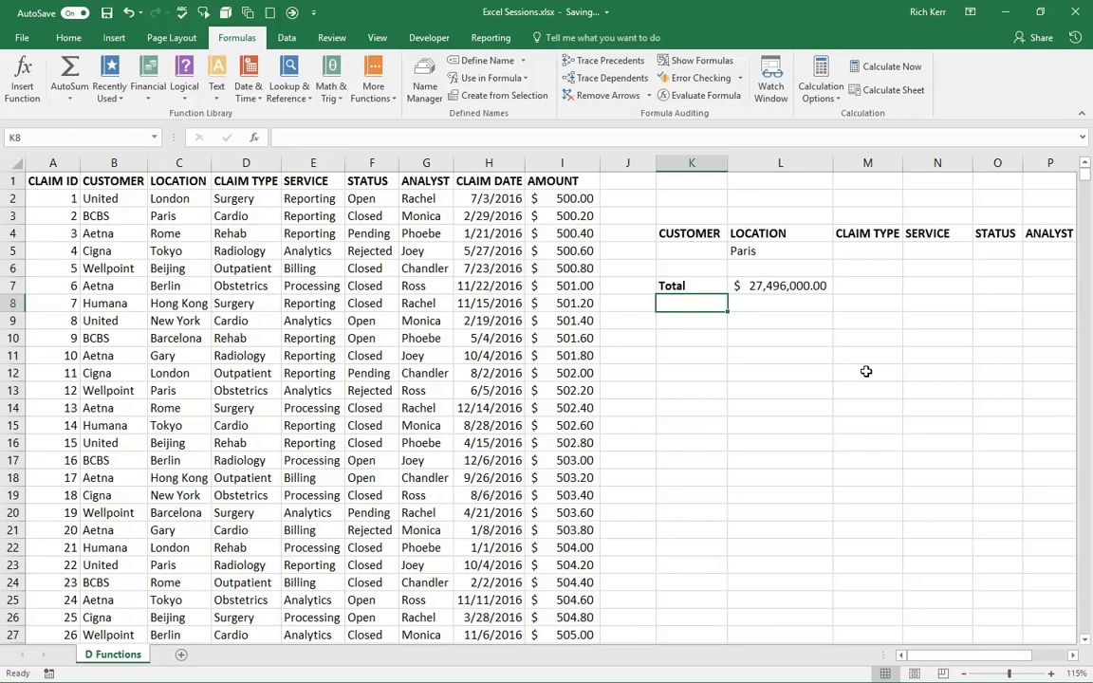
type("Total")
key("Tab")
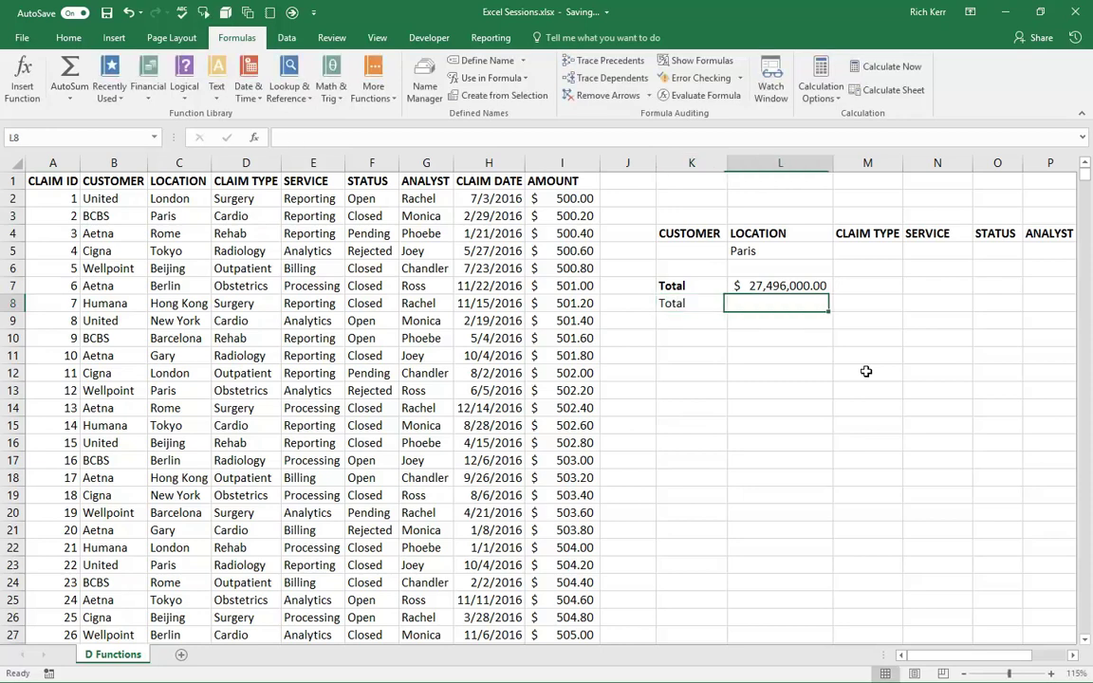
type("=sumif")
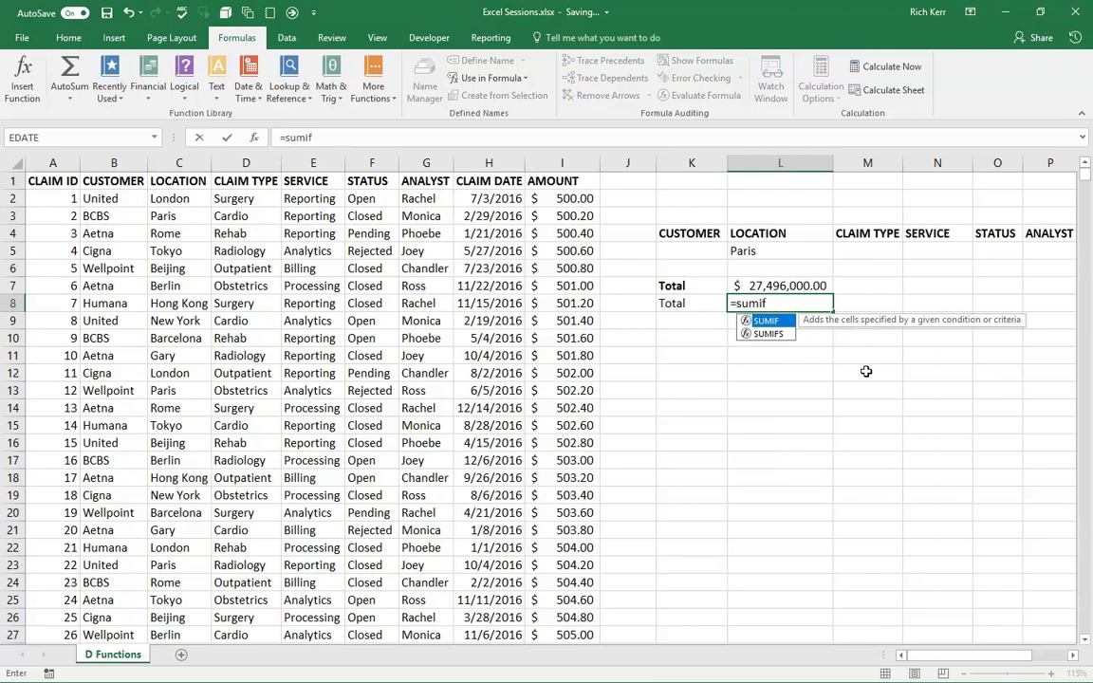
type("(")
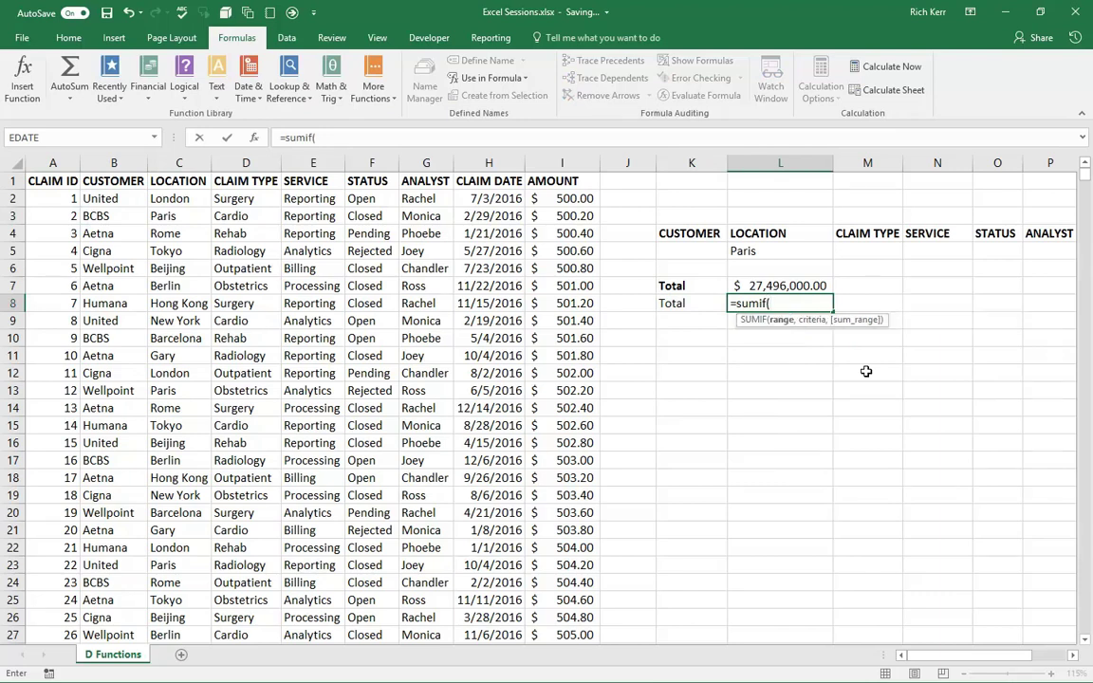
left_click(192, 162)
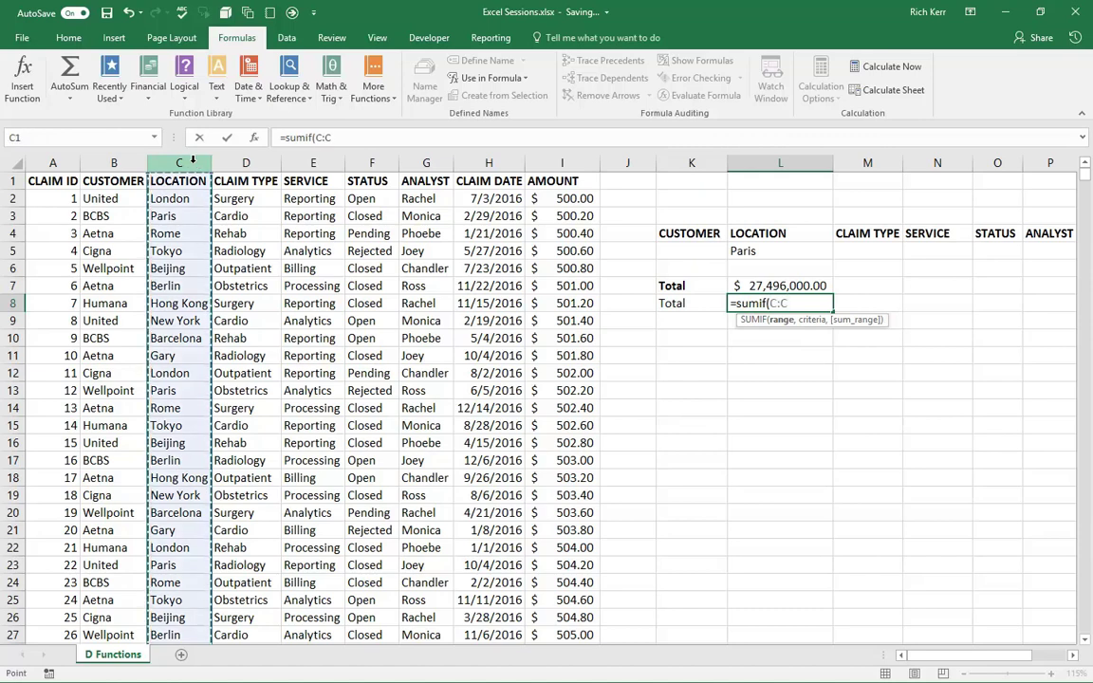
type(",")
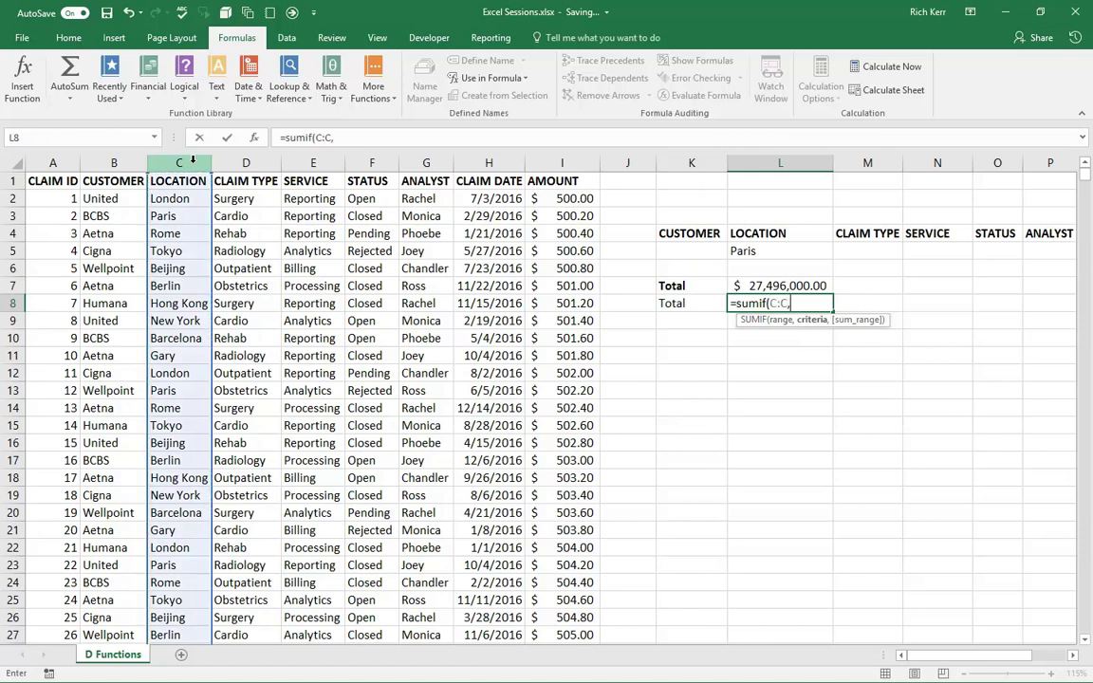
left_click(759, 249)
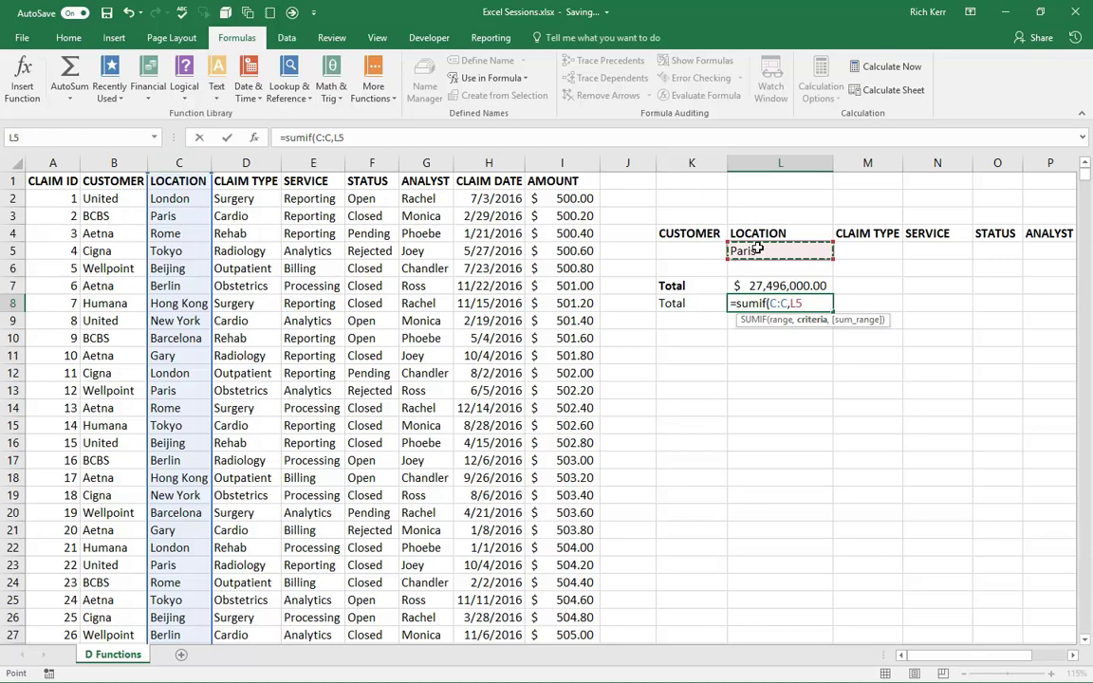
type(",")
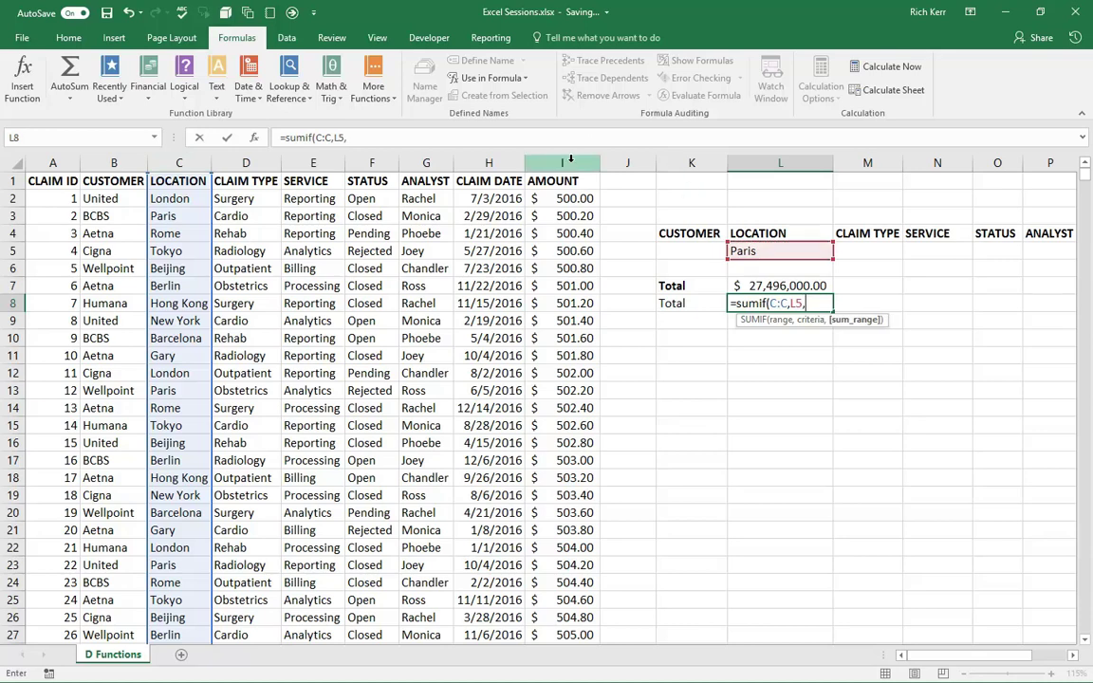
left_click(565, 162)
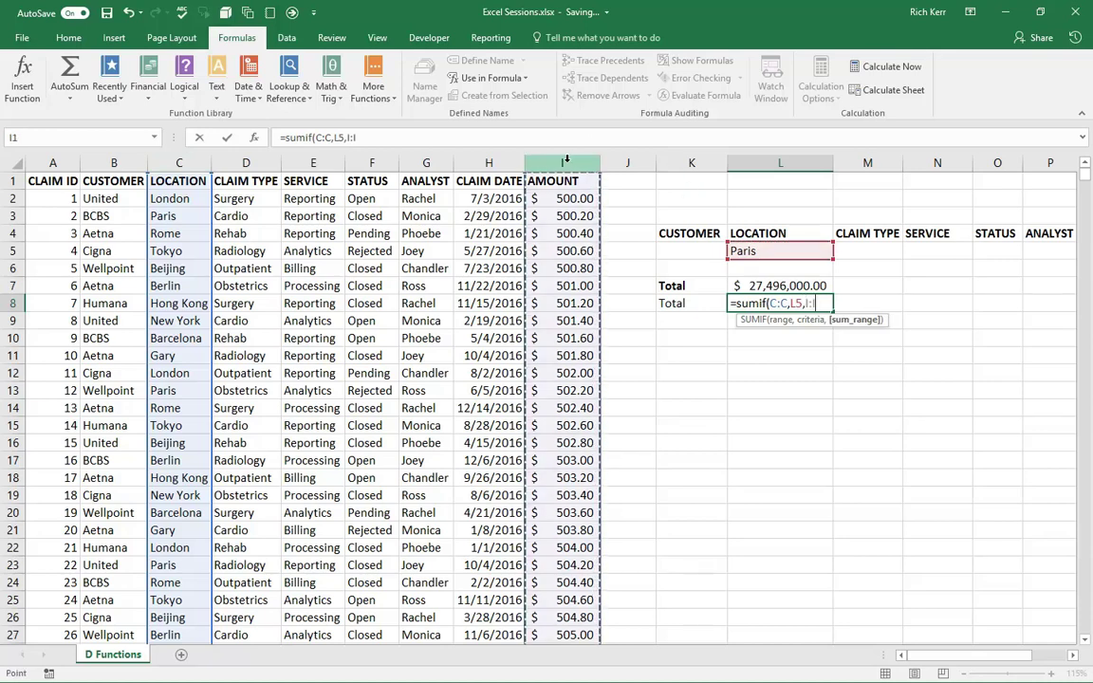
type(")")
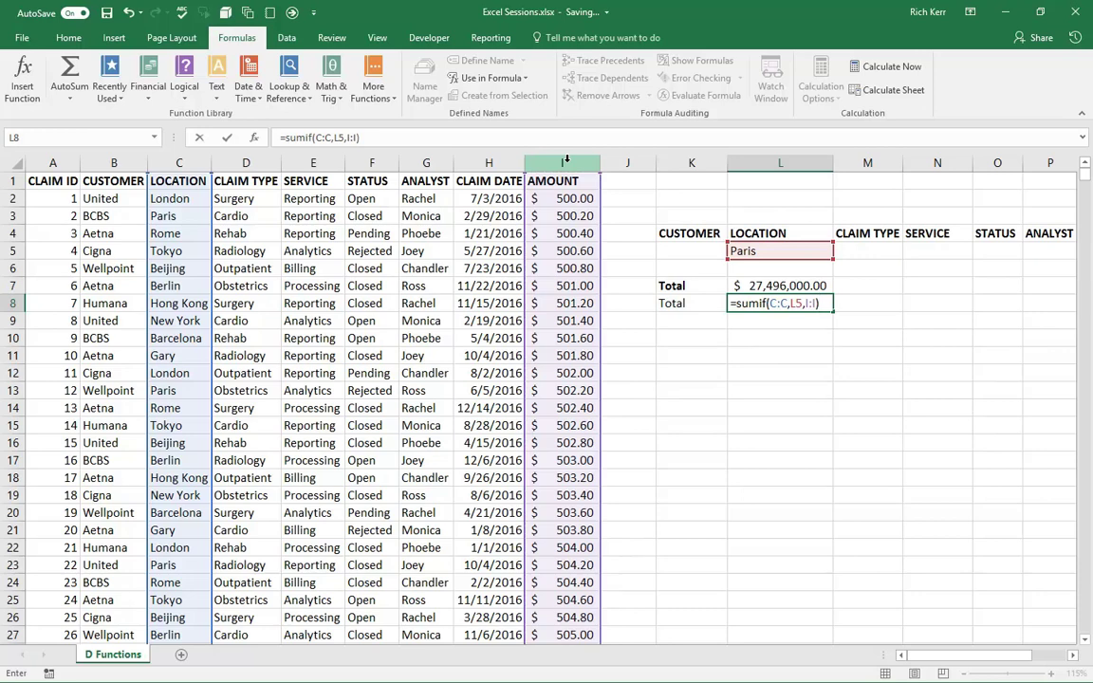
key("Left")
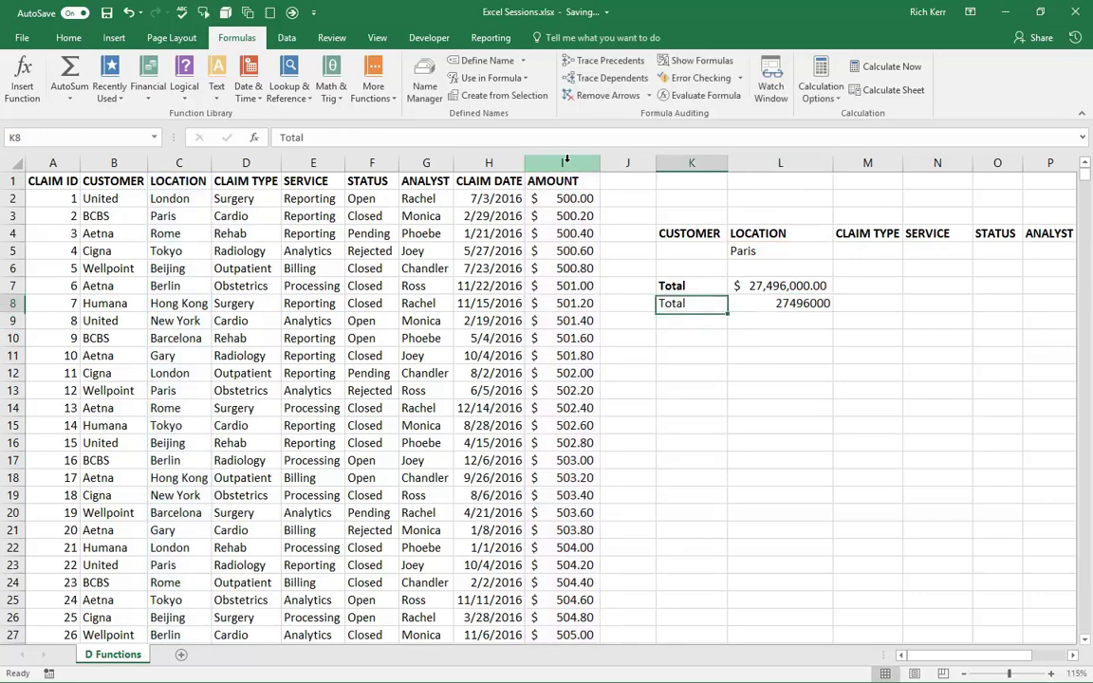
Apply Accounting format to the L8 total, showing $ 27,496,000.00
left_click(776, 301)
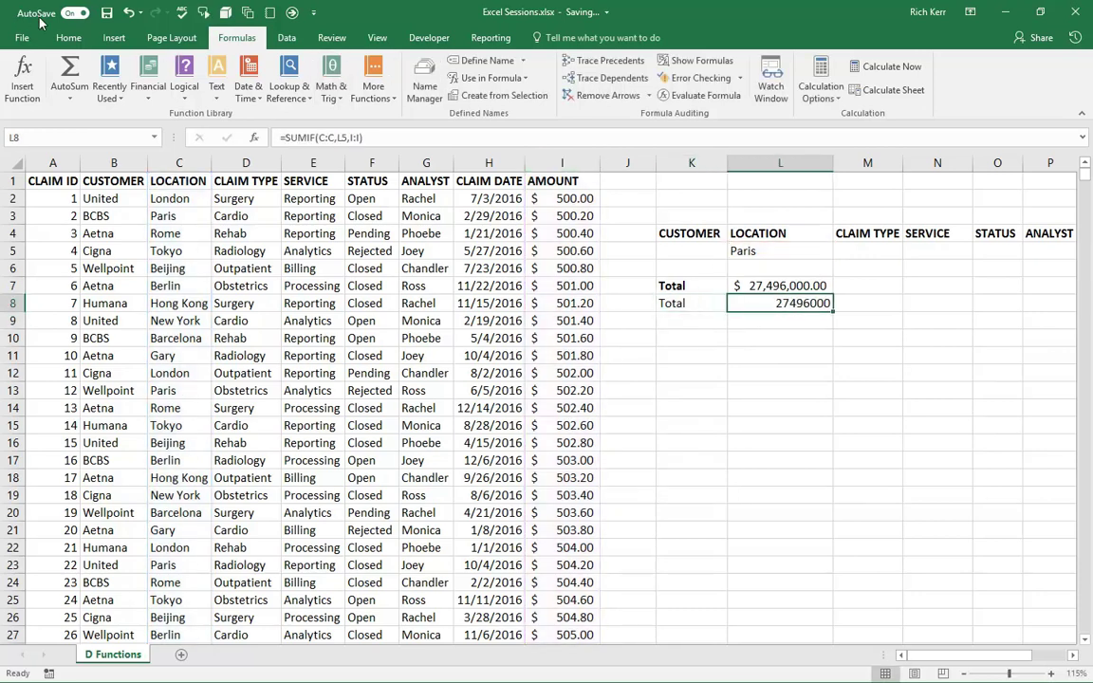
left_click(68, 37)
left_click(489, 90)
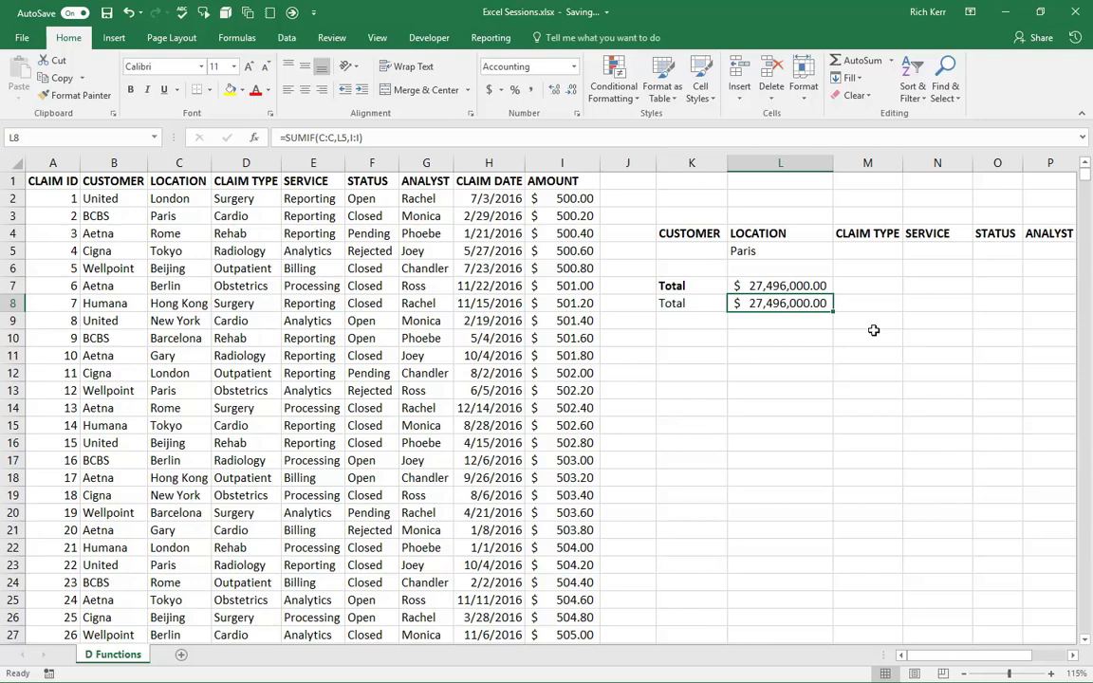
Enter Monica in the ANALYST criterion cell P5
left_click(1046, 248)
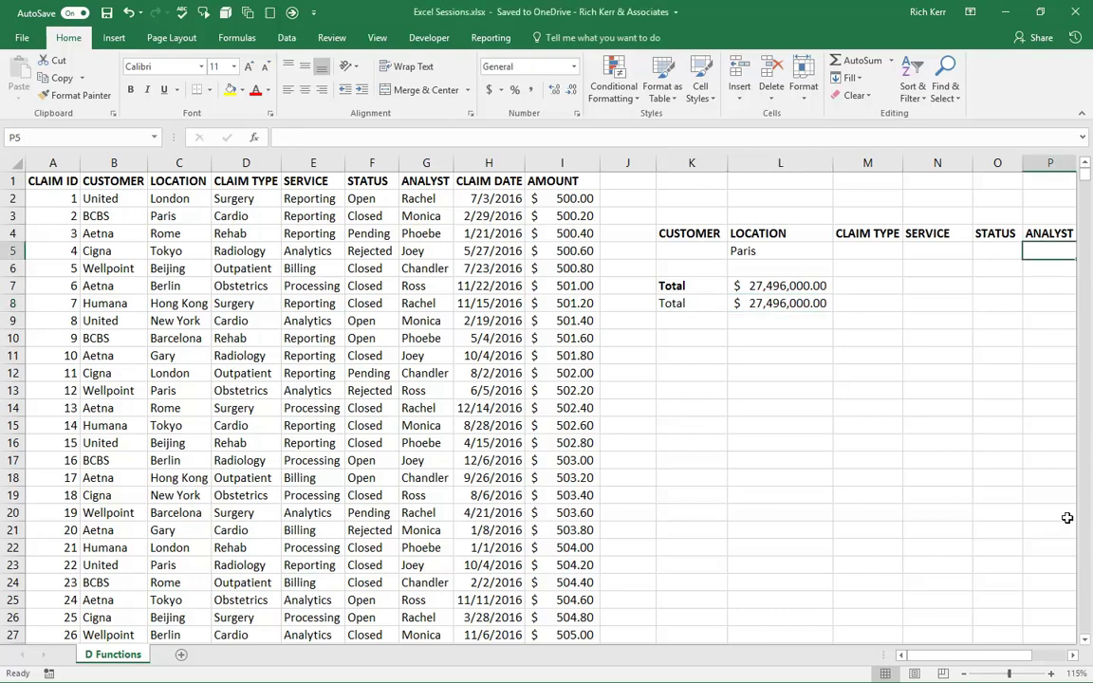
scroll(968, 590, "right", 1)
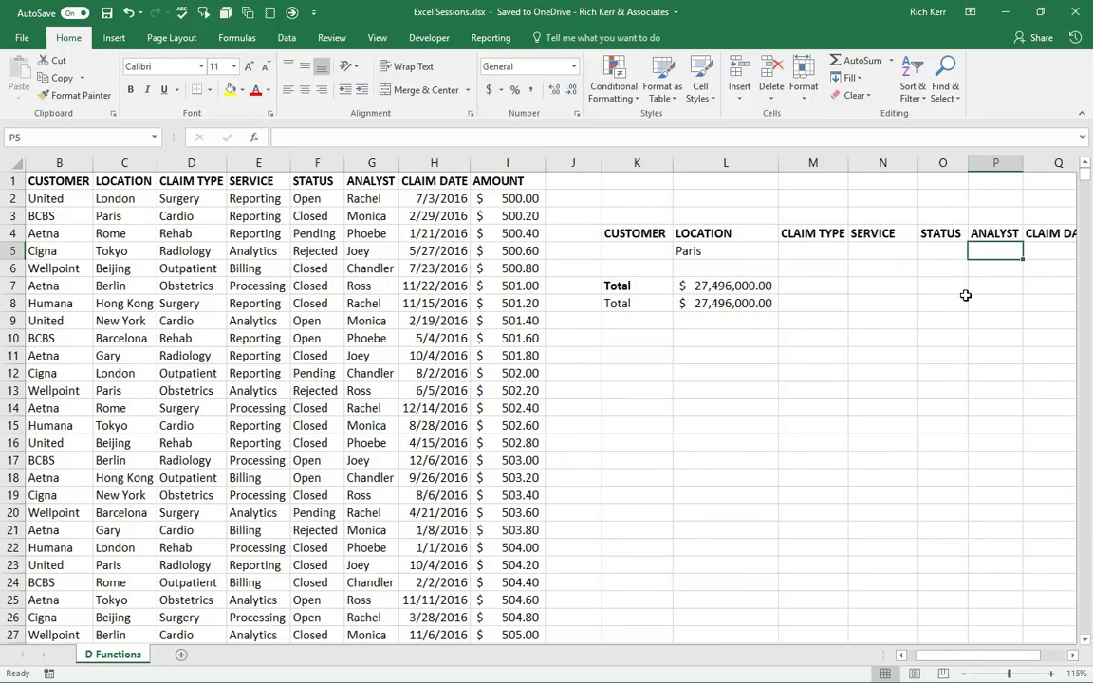
type("Monica")
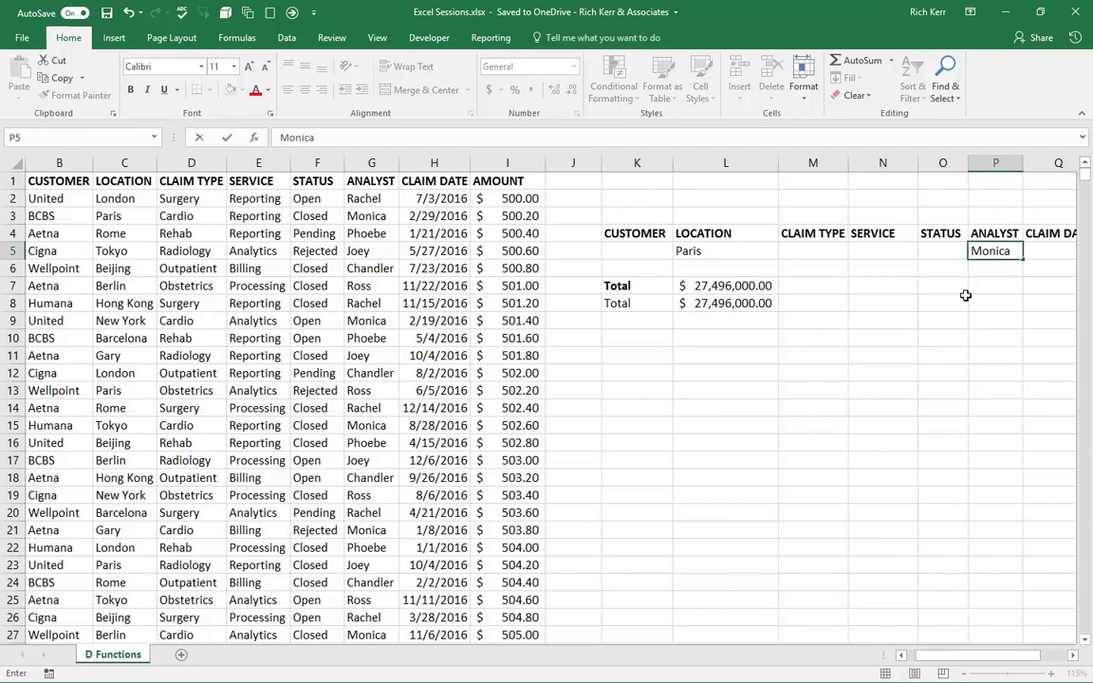
key("Return")
key("Up")
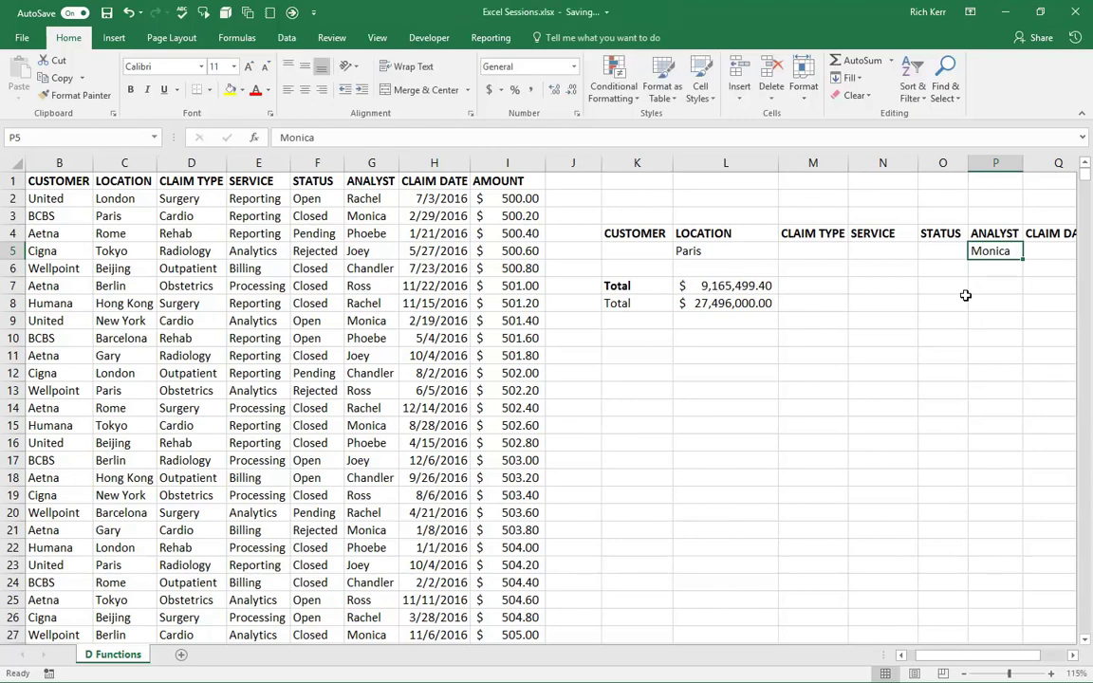
Start rewriting the L8 formula as a SUMIFS that sums the AMOUNT column I:I
left_click(745, 305)
double_click(745, 304)
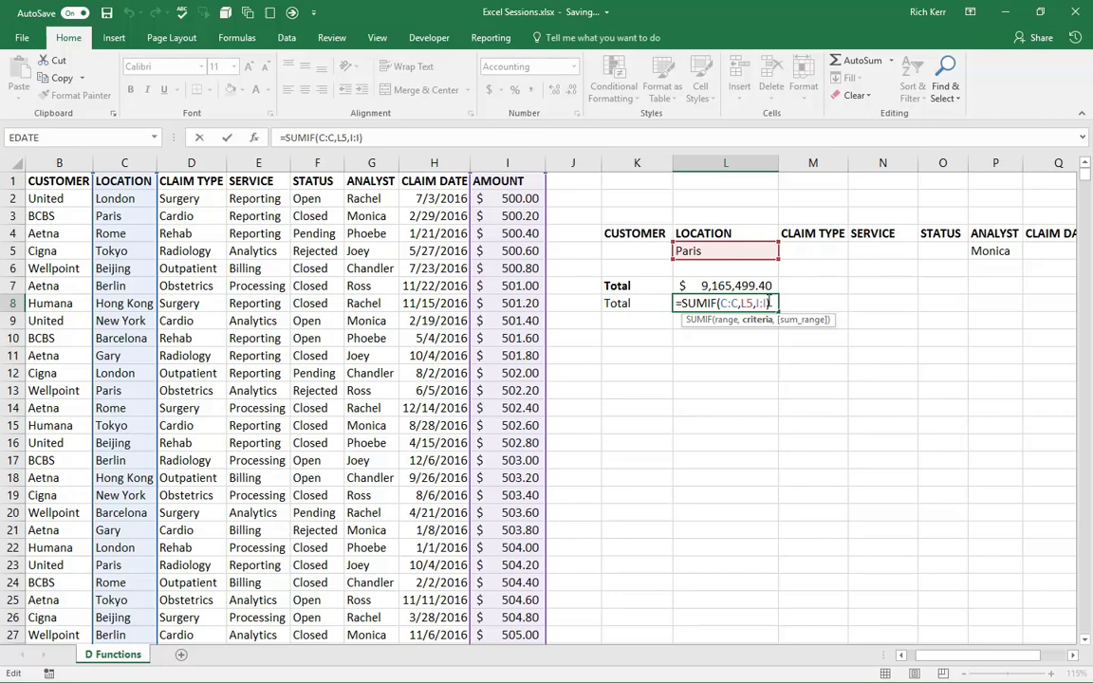
key("BackSpace")
key("BackSpace")
key("BackSpace")
key("BackSpace")
key("BackSpace")
key("BackSpace")
key("BackSpace")
key("BackSpace")
key("BackSpace")
key("BackSpace")
key("BackSpace")
key("BackSpace")
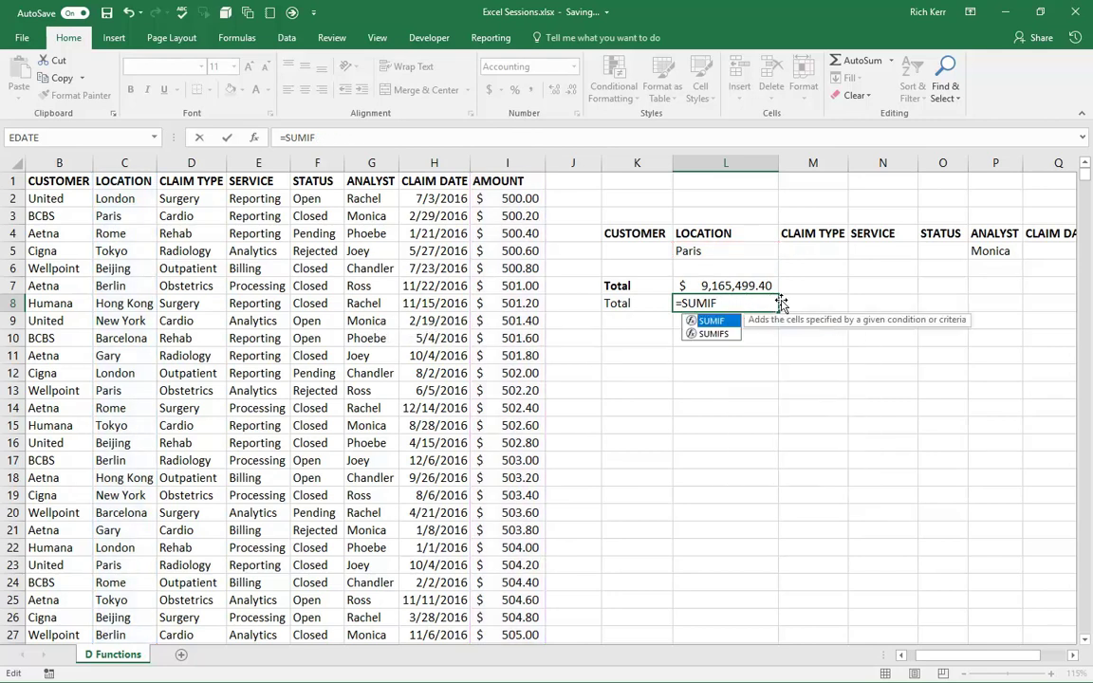
type("s(")
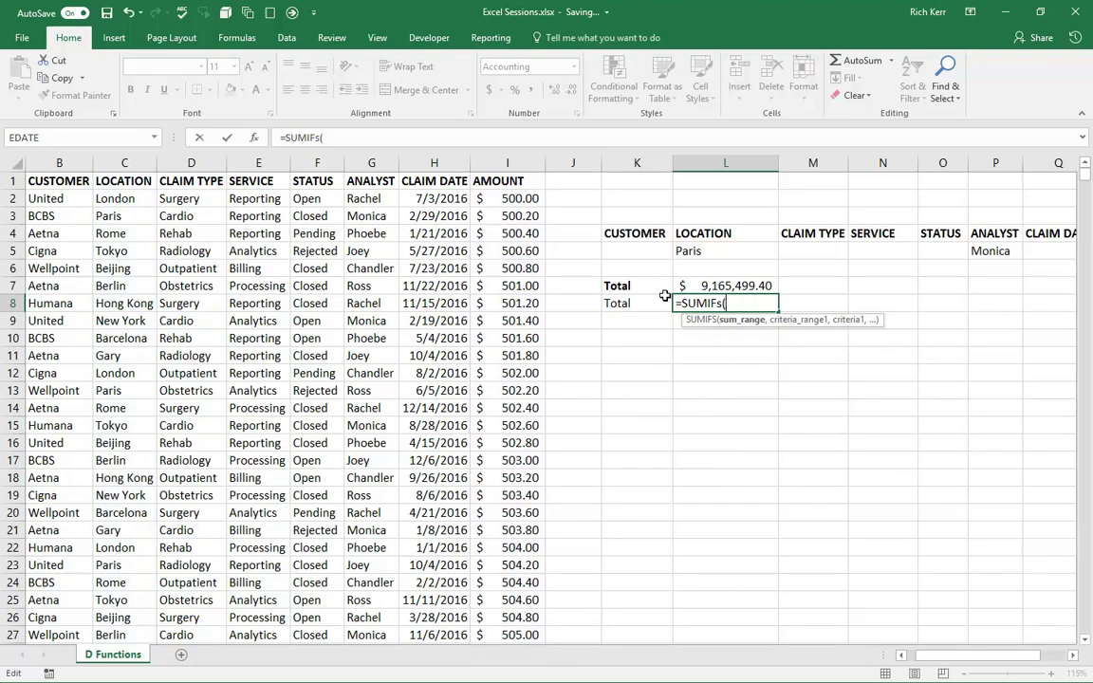
left_click(514, 163)
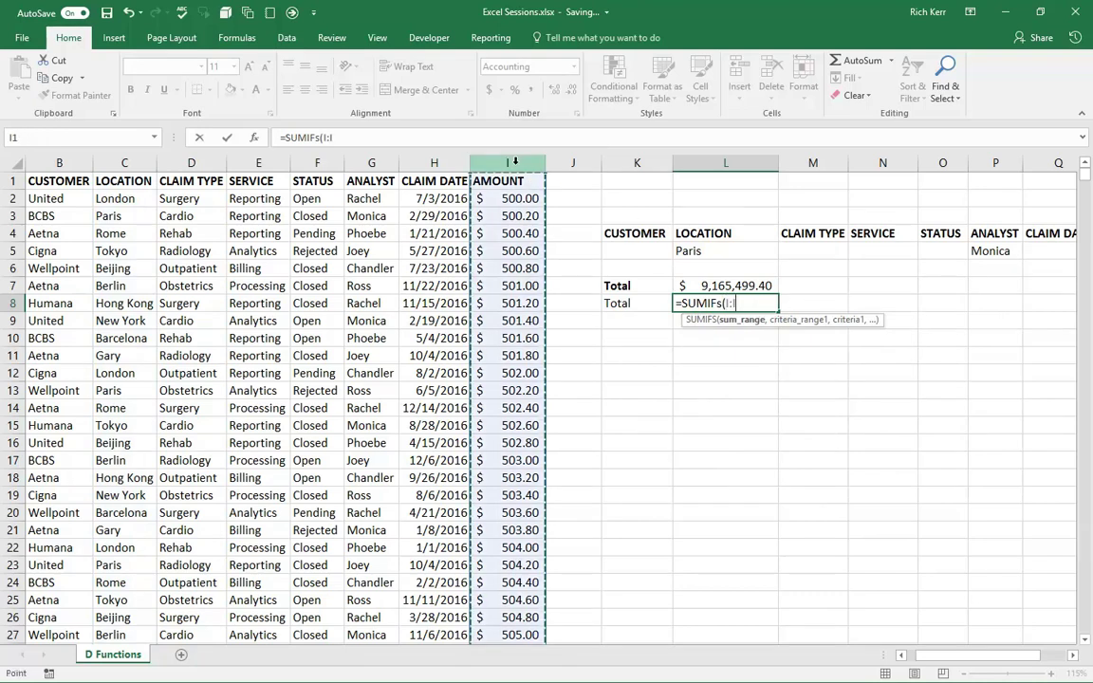
type(",")
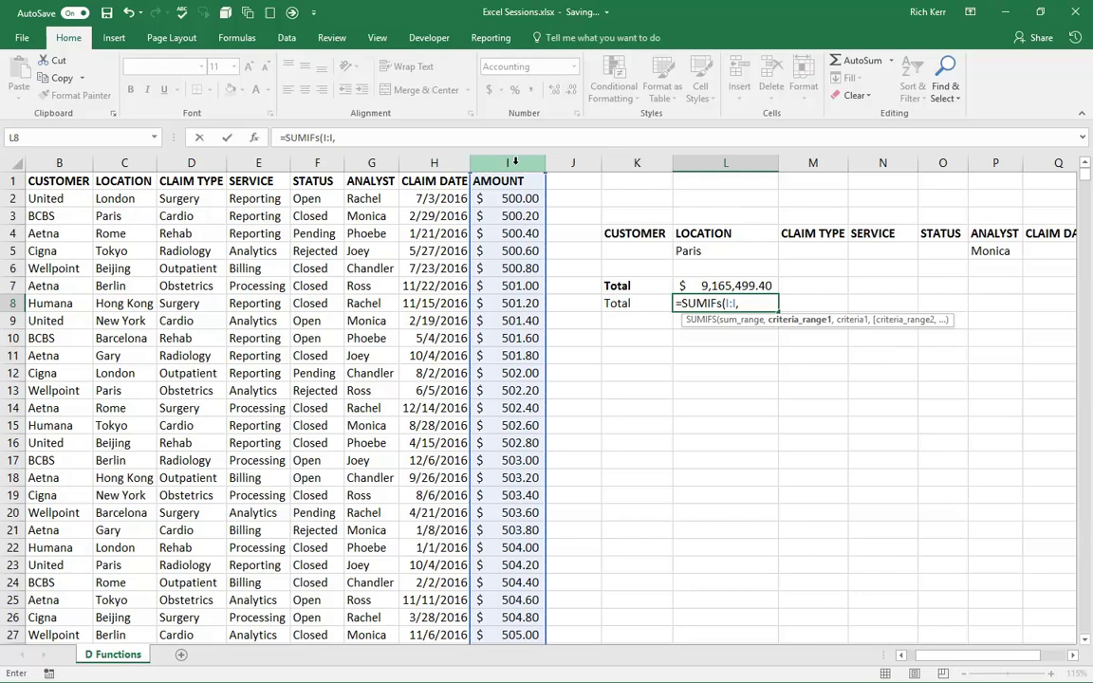
Add the C:C=L5 (Paris) and G:G=P5 (Monica) conditions and commit the SUMIFS
left_click(133, 164)
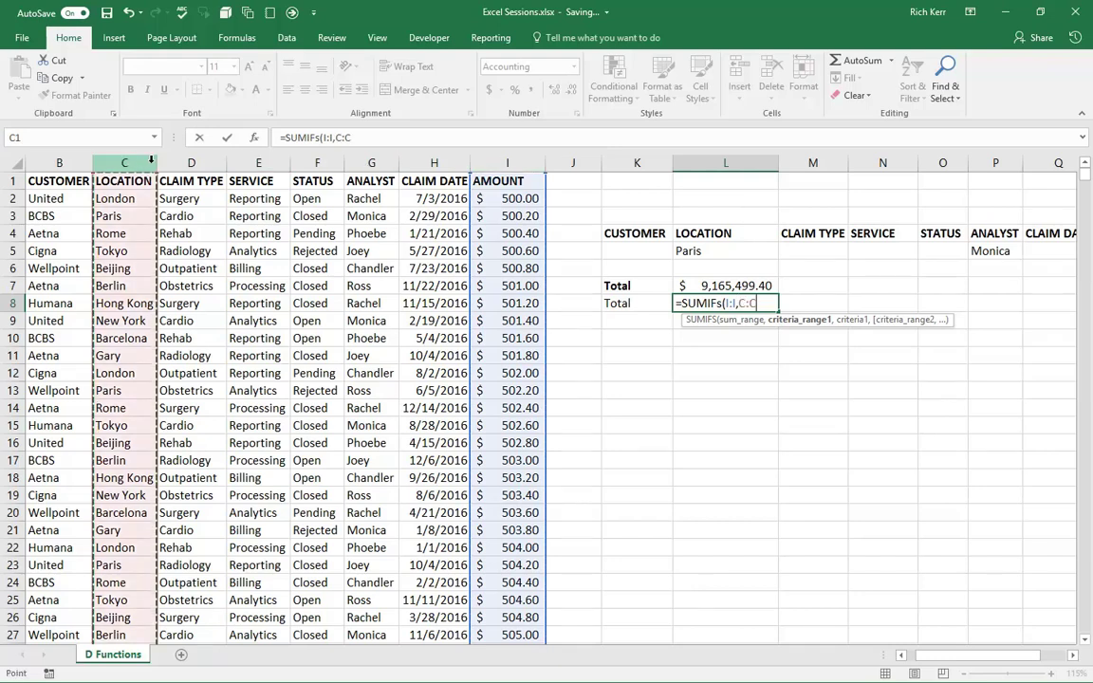
type(",")
left_click(696, 249)
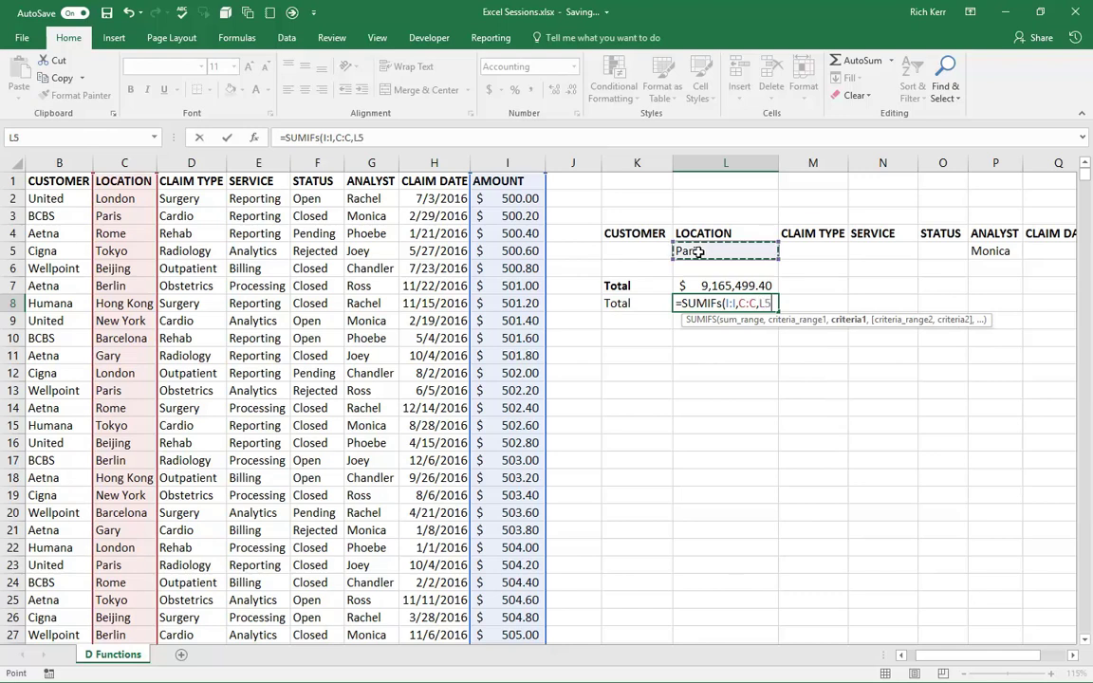
type(",")
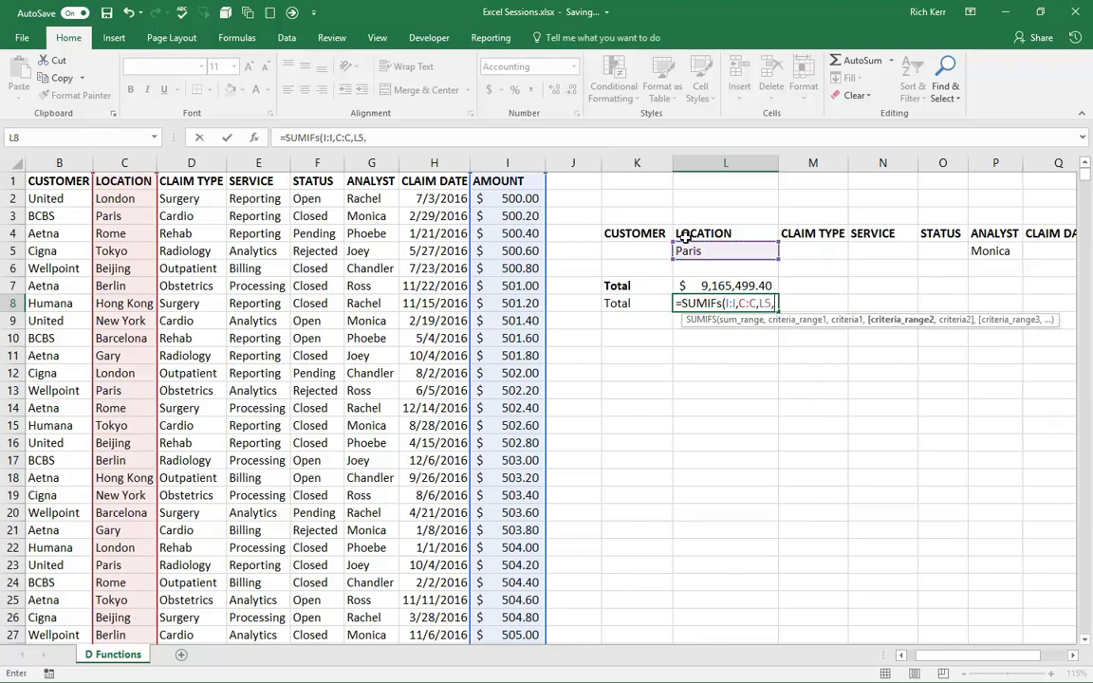
left_click(372, 163)
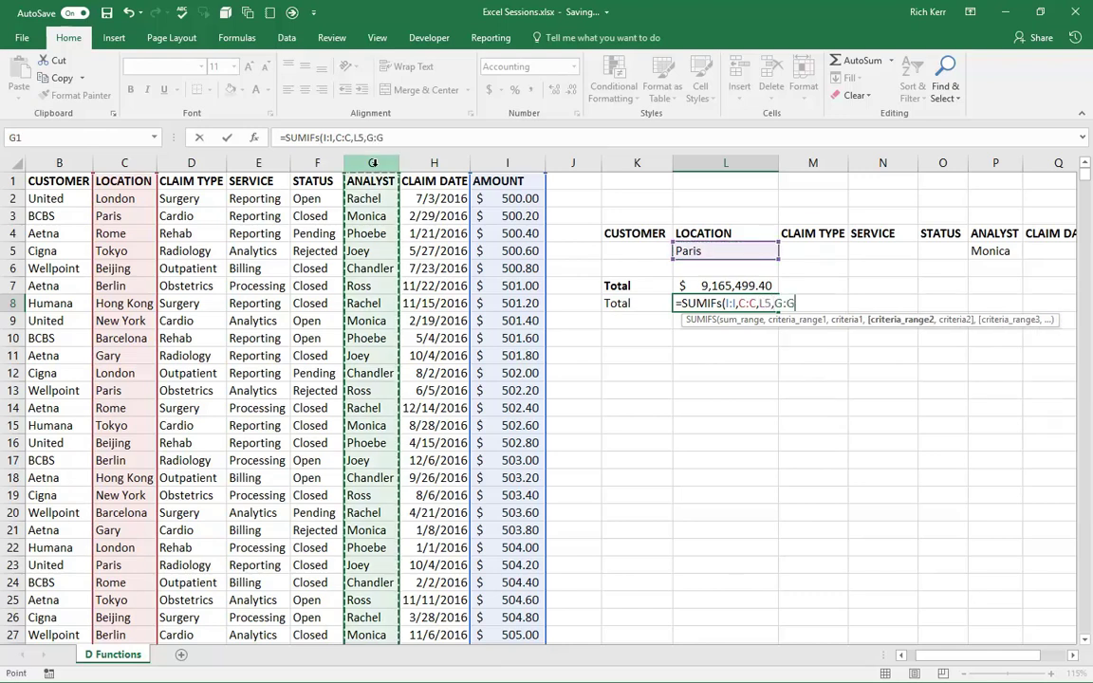
type(",")
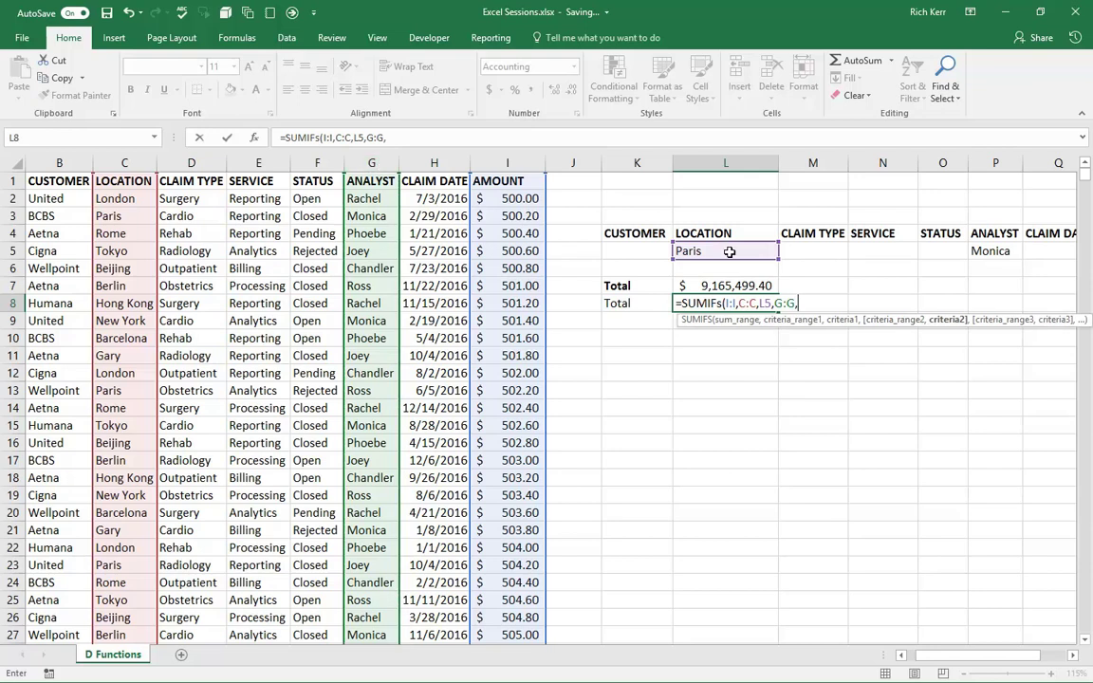
left_click(977, 250)
type(")")
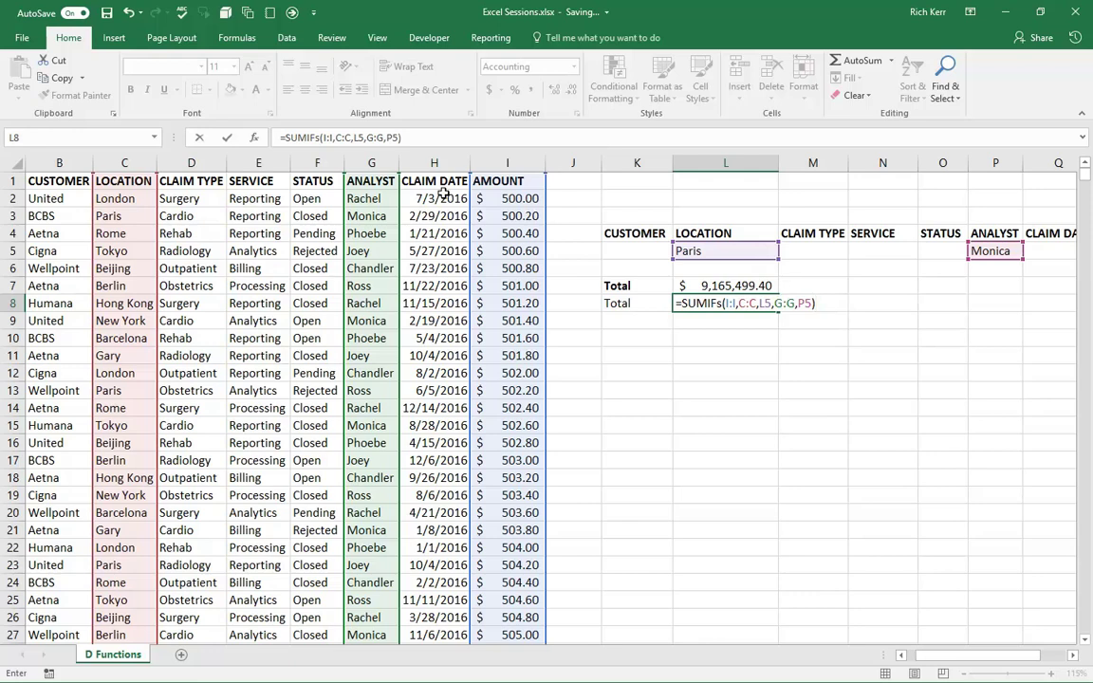
key("Return")
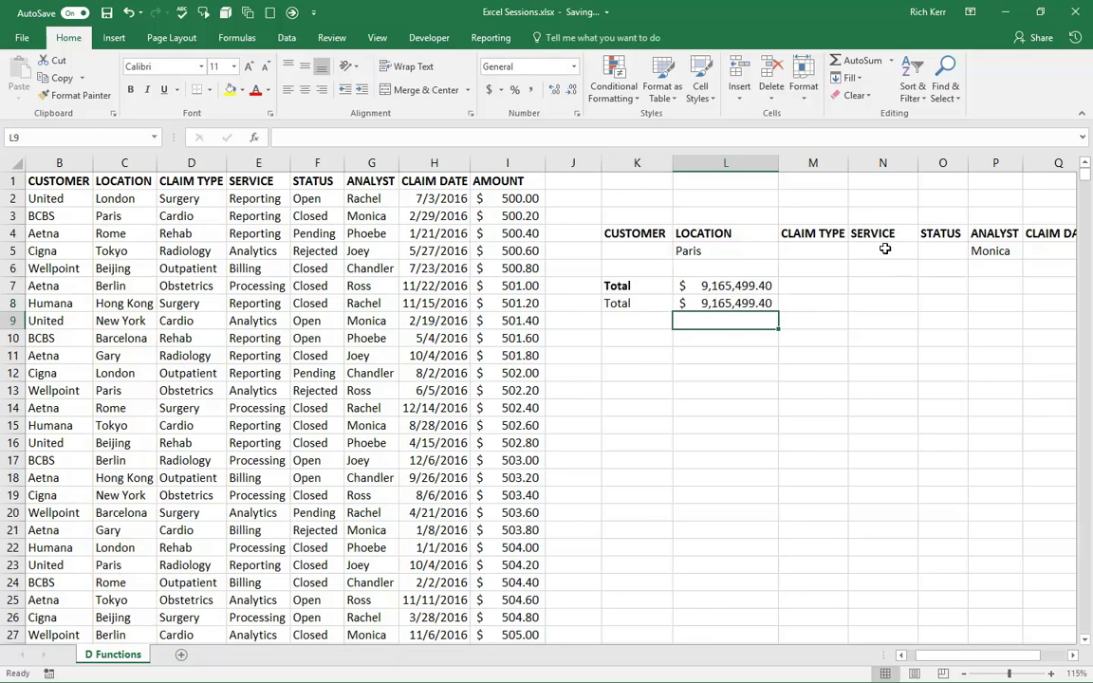
Enter Open as the STATUS criterion in cell O5
left_click(879, 249)
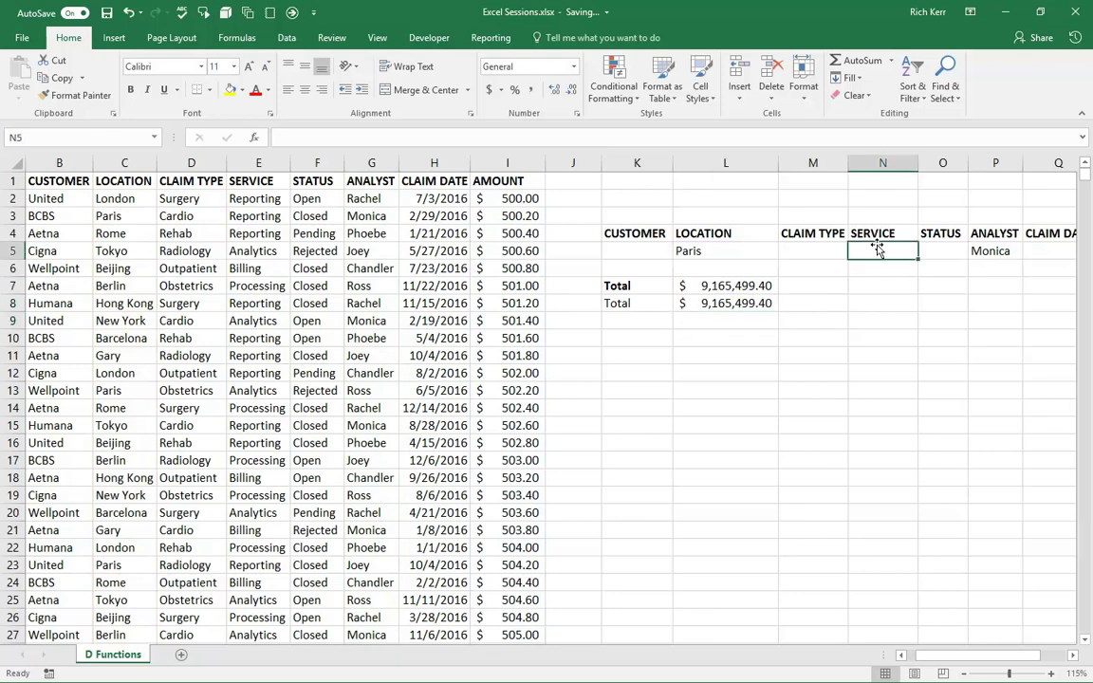
left_click(946, 249)
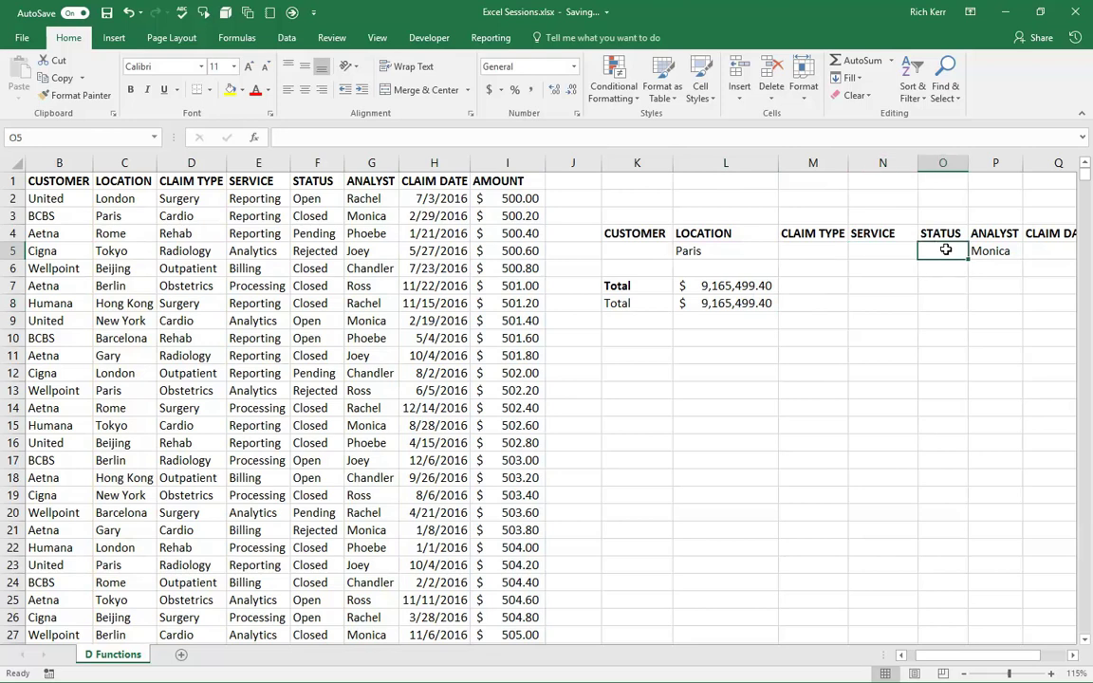
type("Open")
key("Return")
left_click(946, 250)
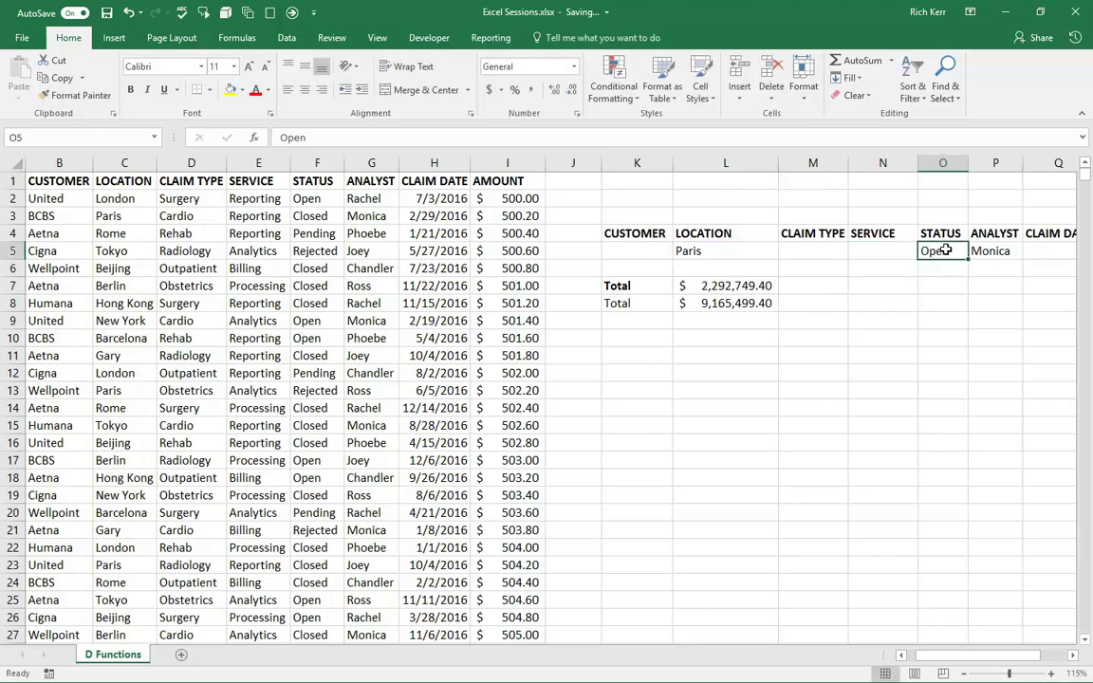
Append the F:F,O5 status condition to the L8 SUMIFS so it reads $2,292,749.40
left_click(730, 304)
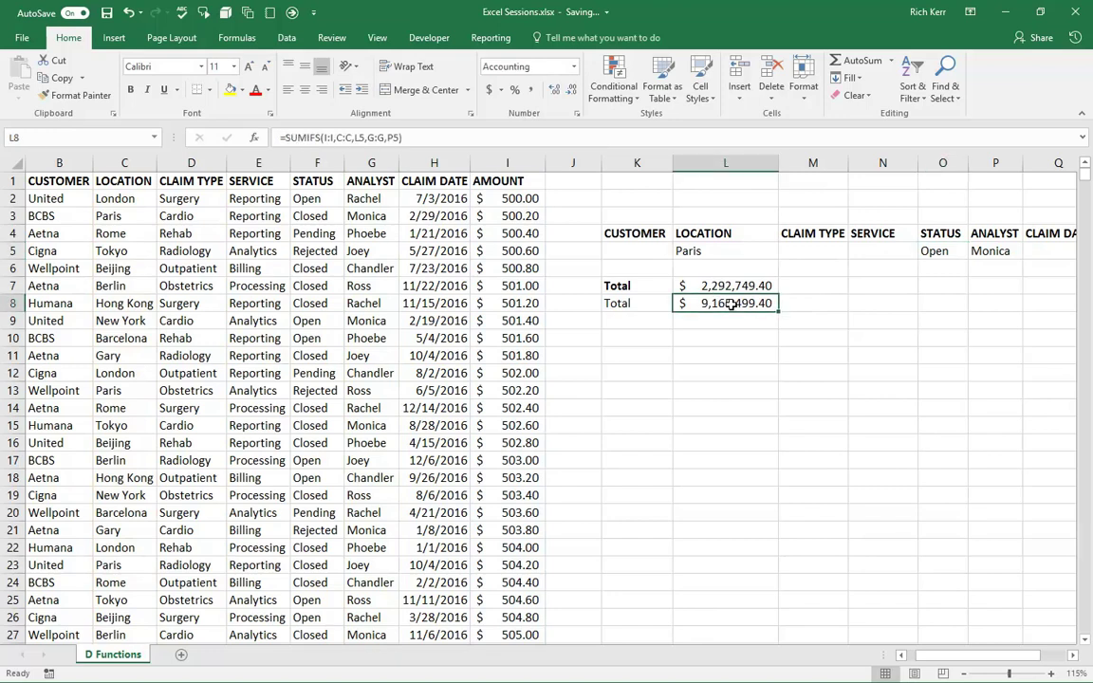
double_click(730, 303)
left_click(812, 303)
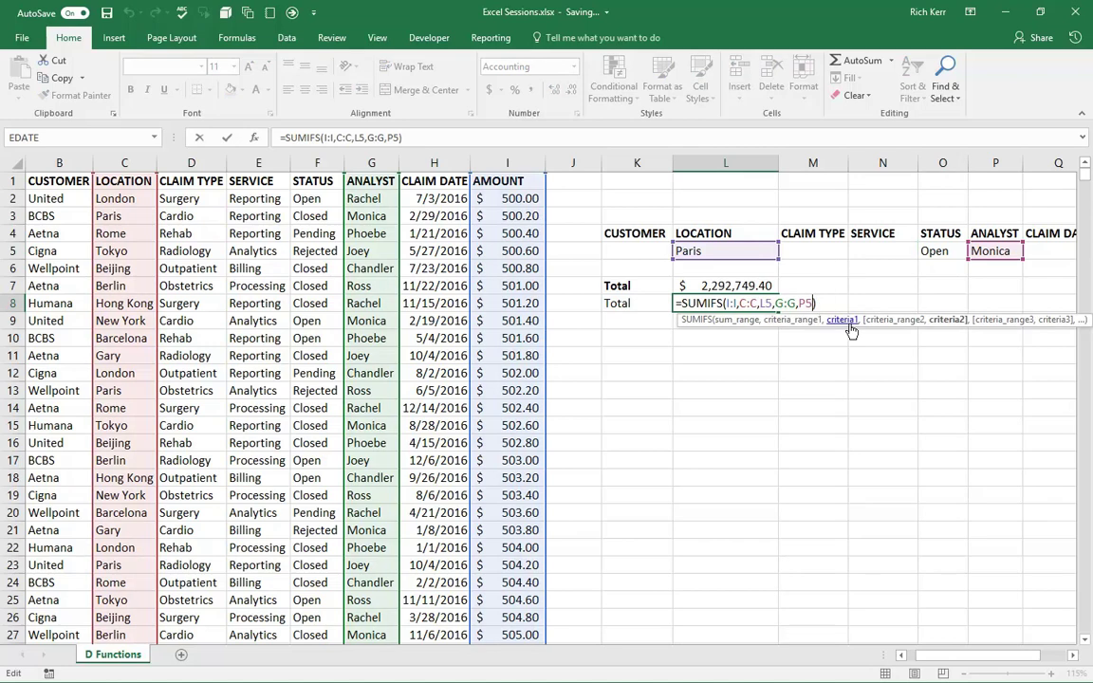
type(",")
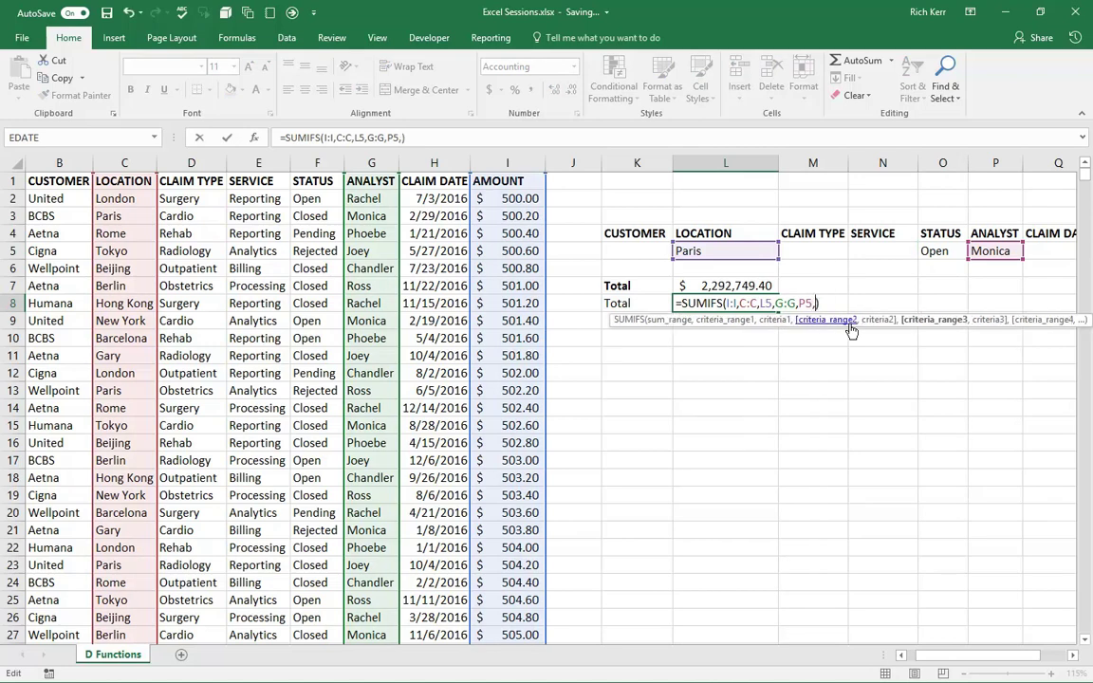
left_click(313, 163)
type(",")
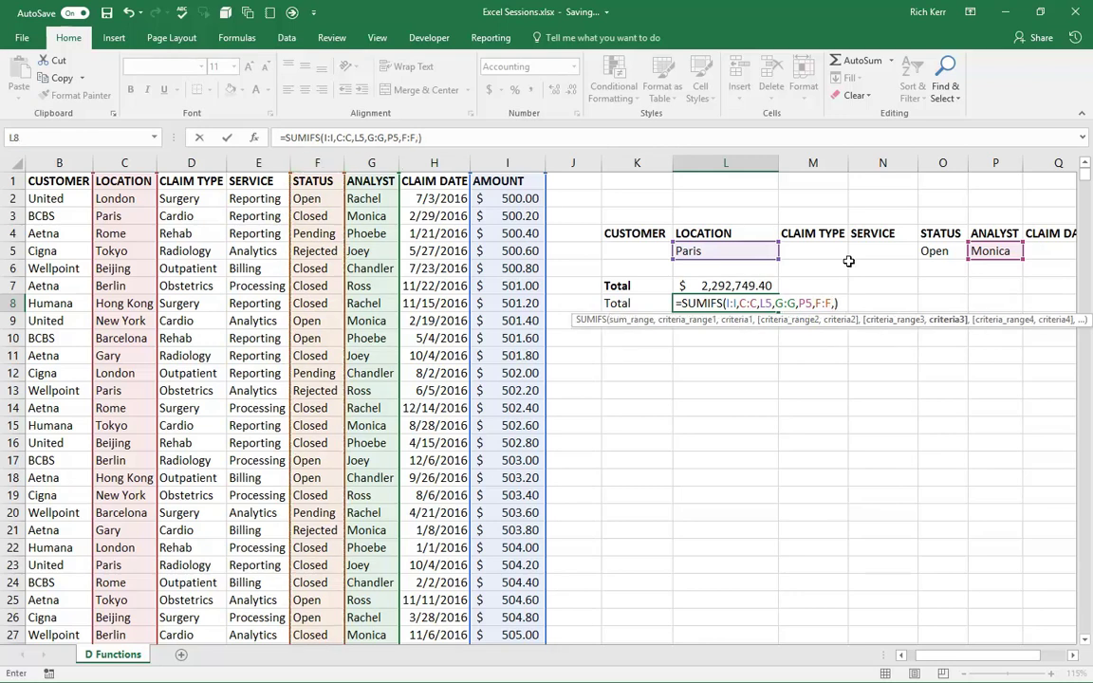
left_click(937, 252)
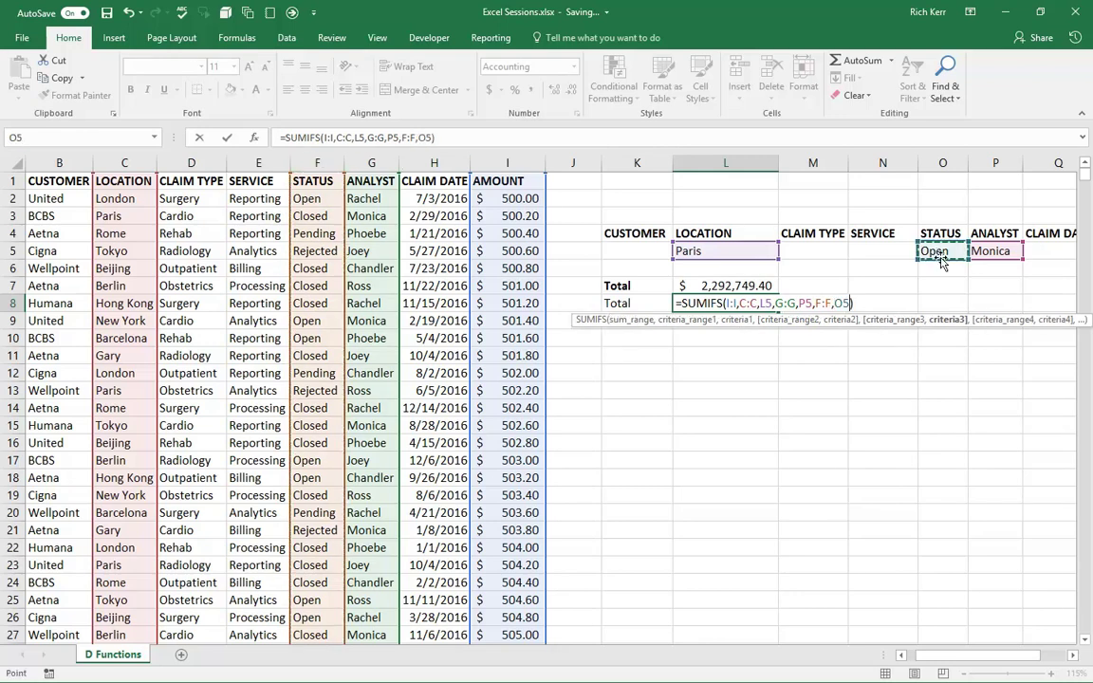
type(")")
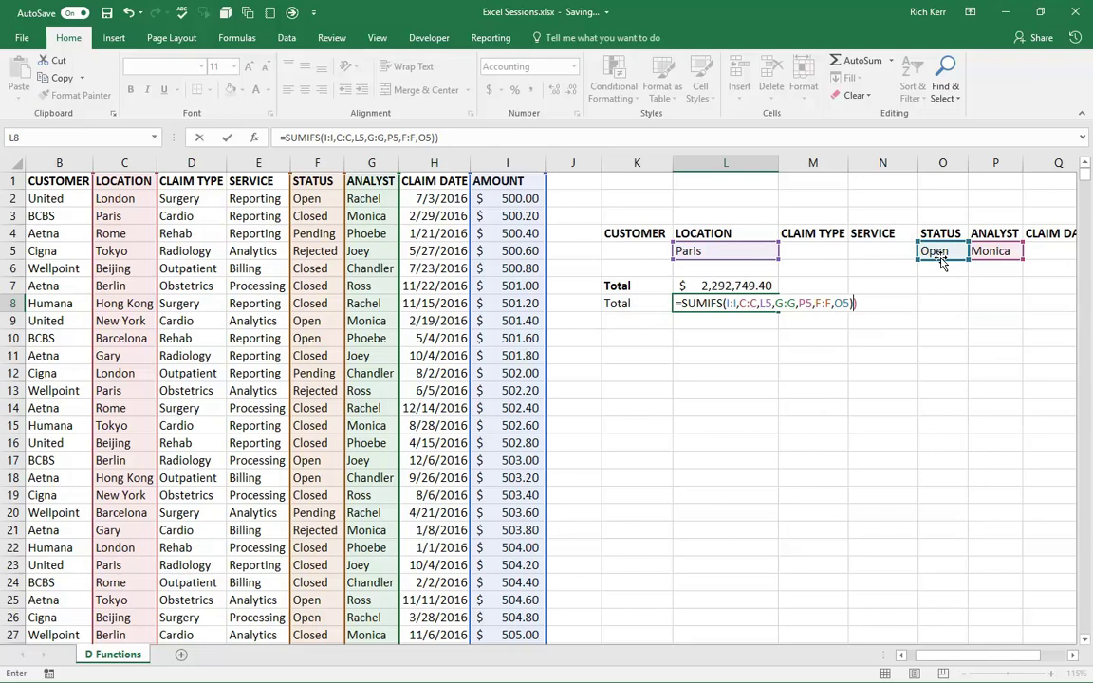
key("BackSpace")
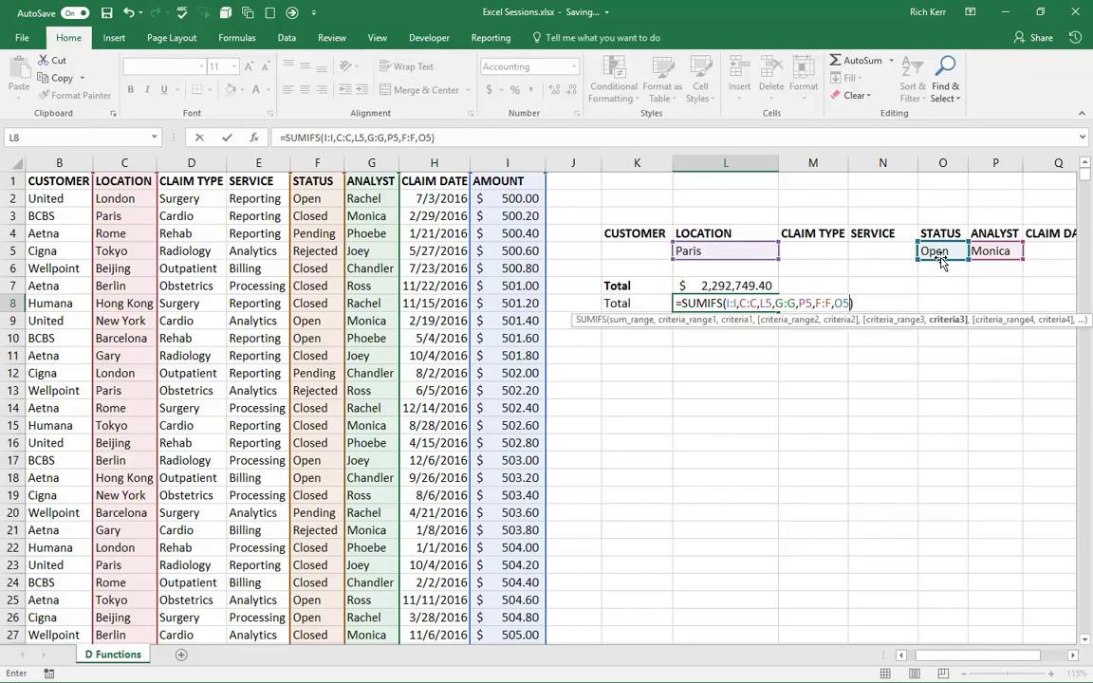
key("Return")
key("Up")
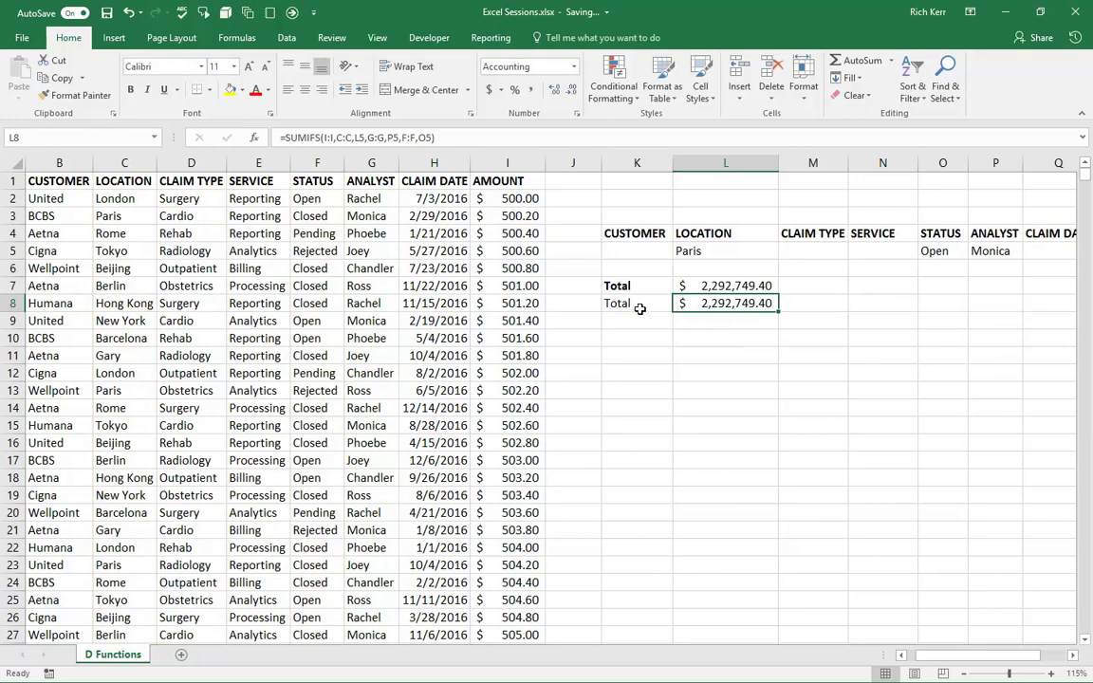
left_click_drag(637, 303, 713, 307)
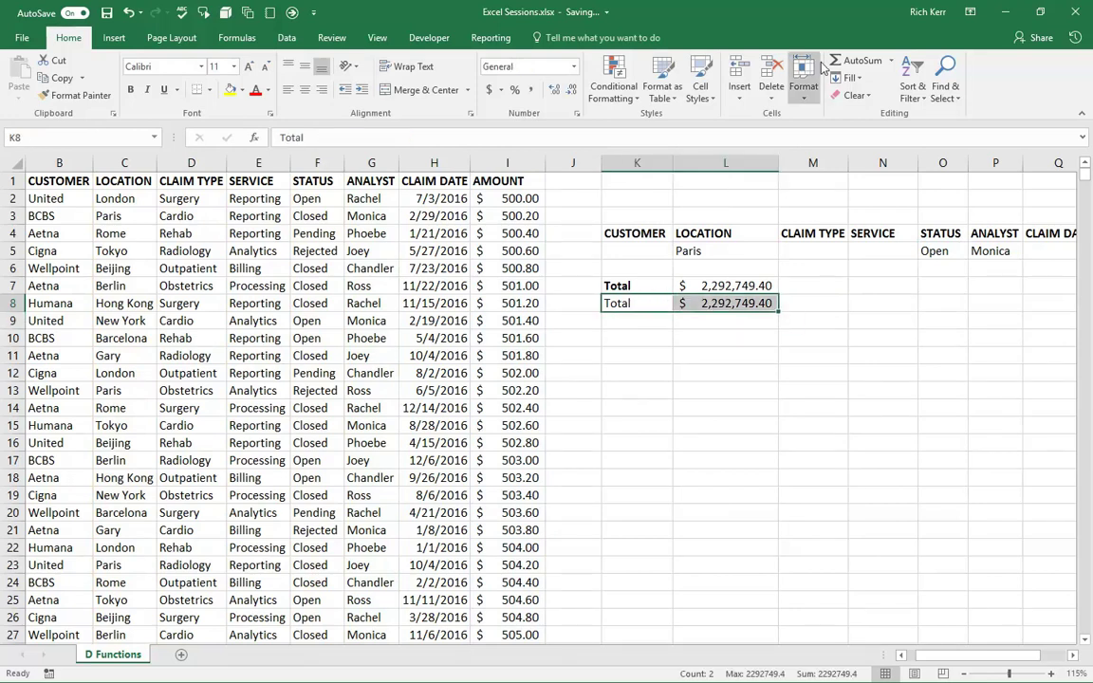
Clear row 8 and enter a bold 'Average' label in K8
left_click(847, 96)
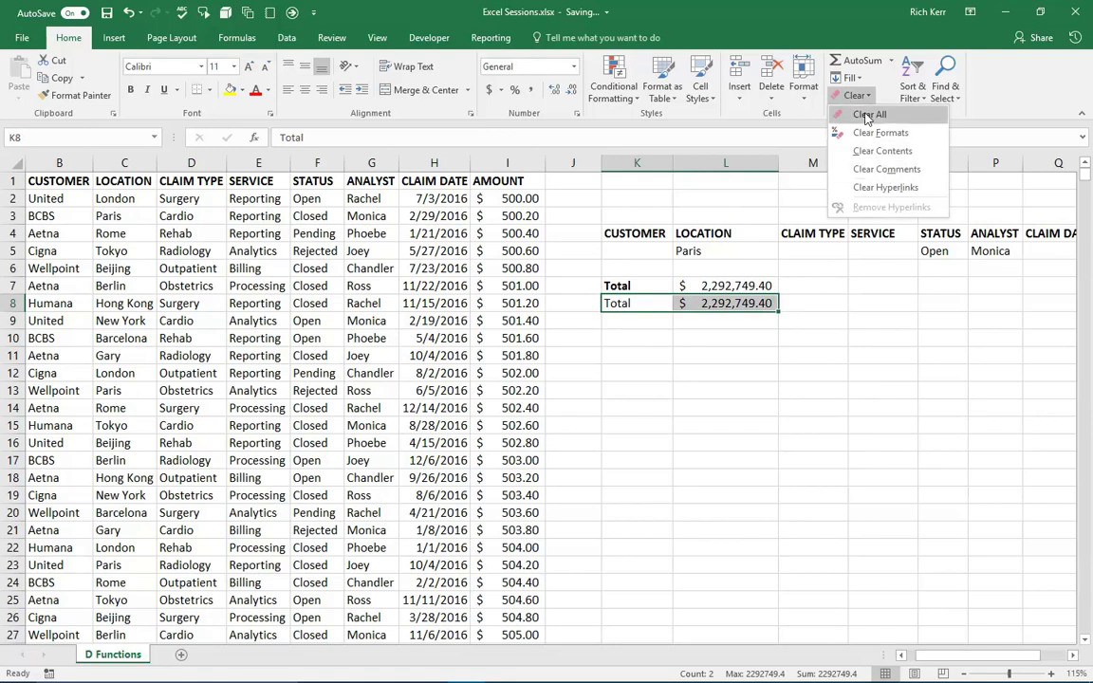
left_click(857, 114)
left_click(664, 306)
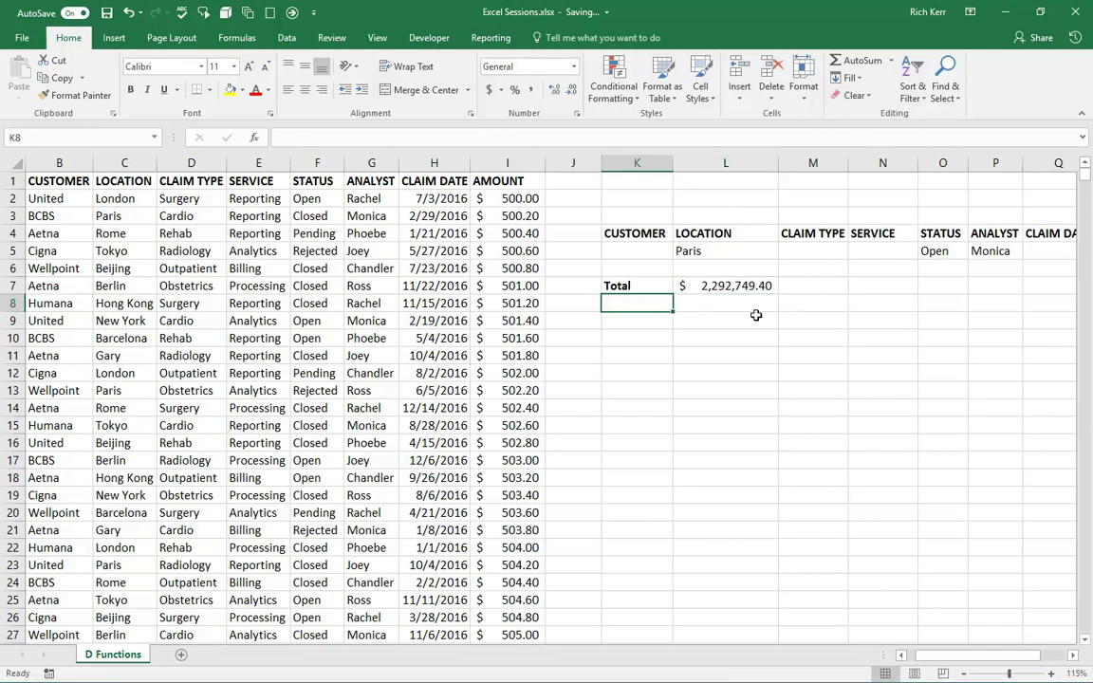
type("Average")
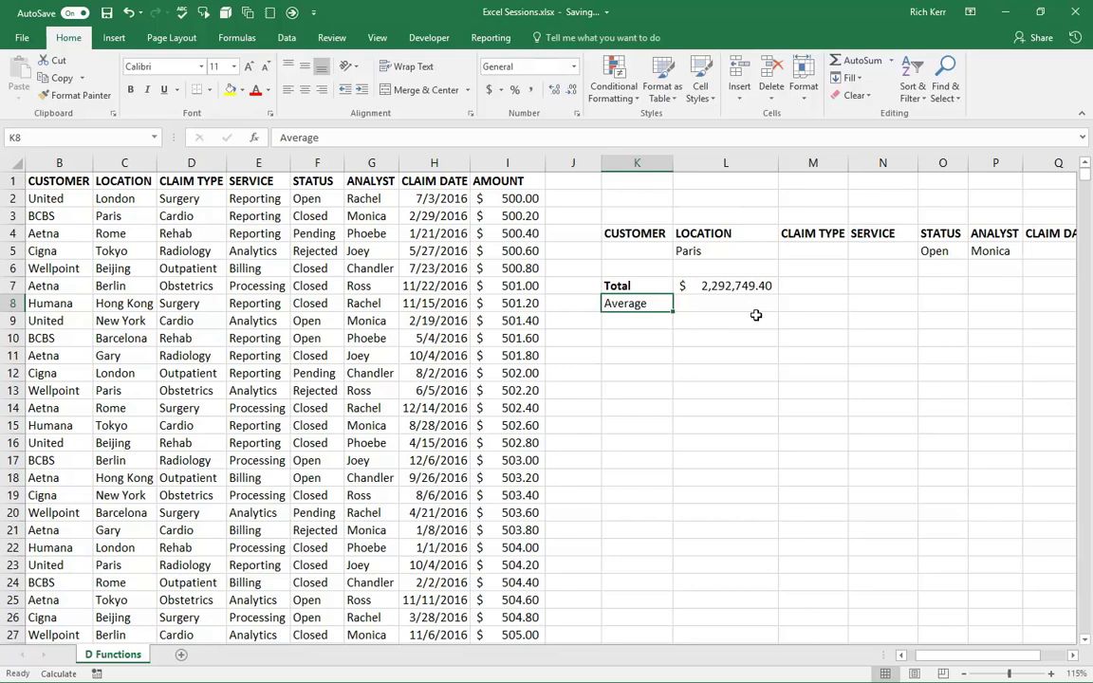
key("ctrl+b")
key("Tab")
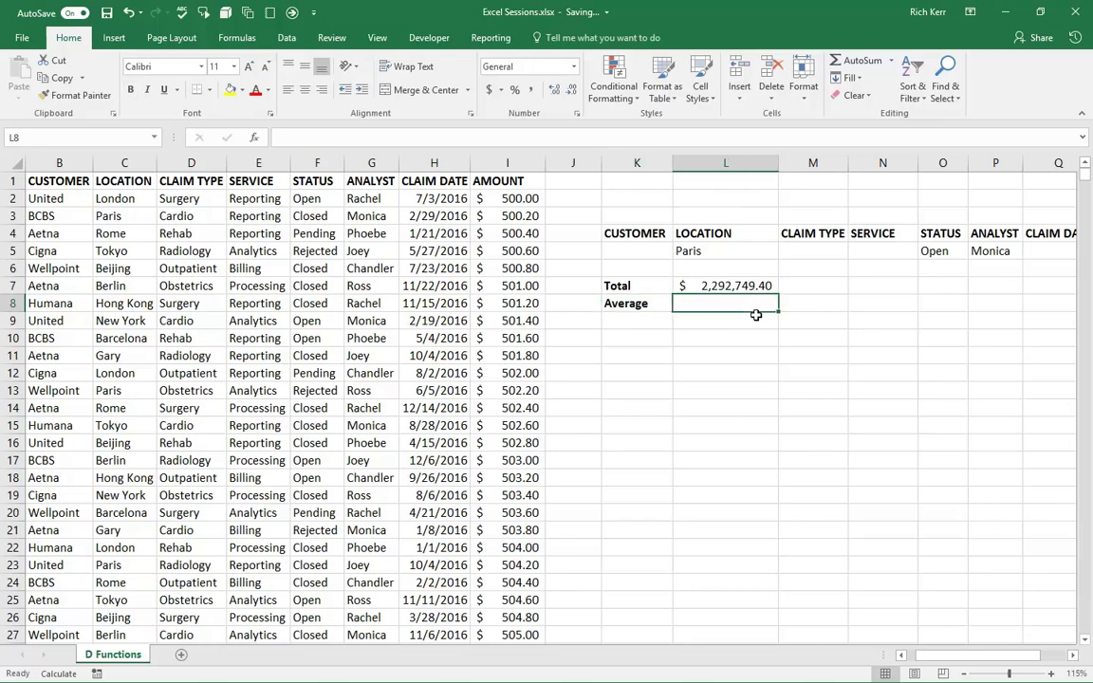
Enter =DAVERAGE(ClaimInfo,I1,ClaimCriteria) in L8 and format it as Accounting ($ 5,498.20)
type("=davertage")
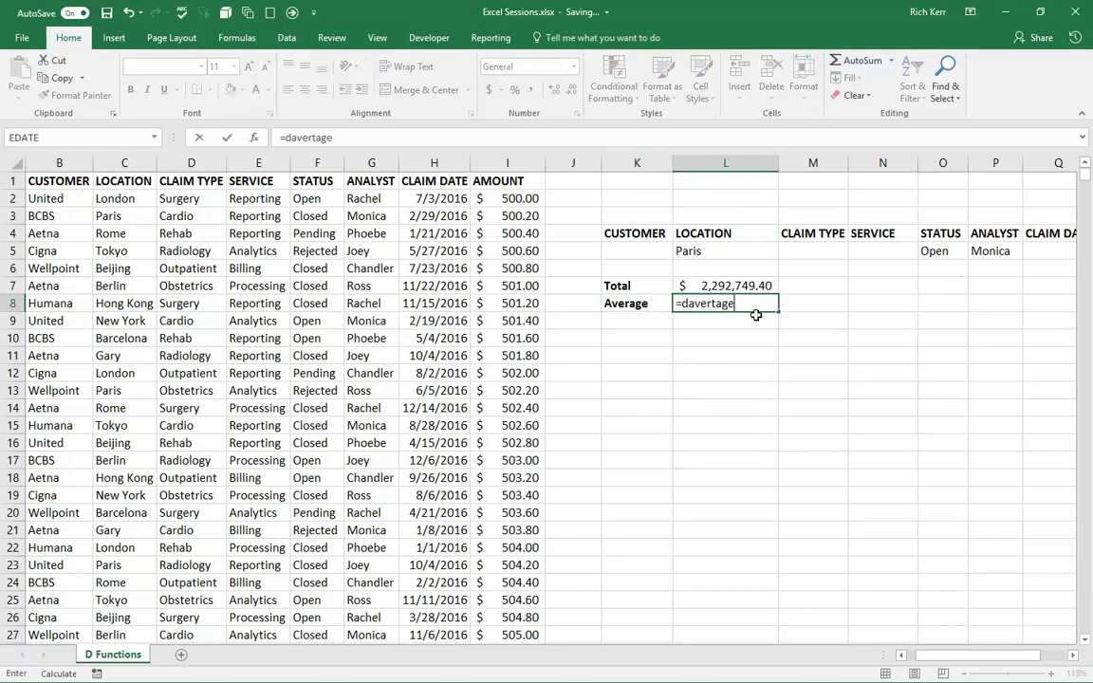
key("BackSpace")
key("BackSpace")
key("BackSpace")
key("BackSpace")
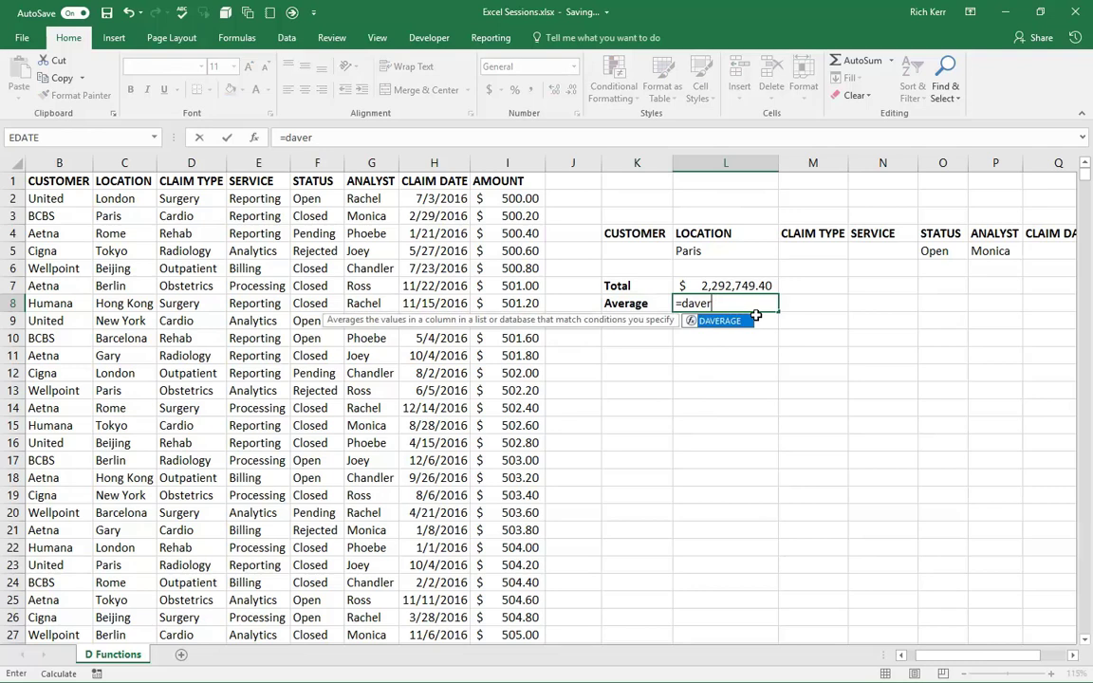
key("Tab")
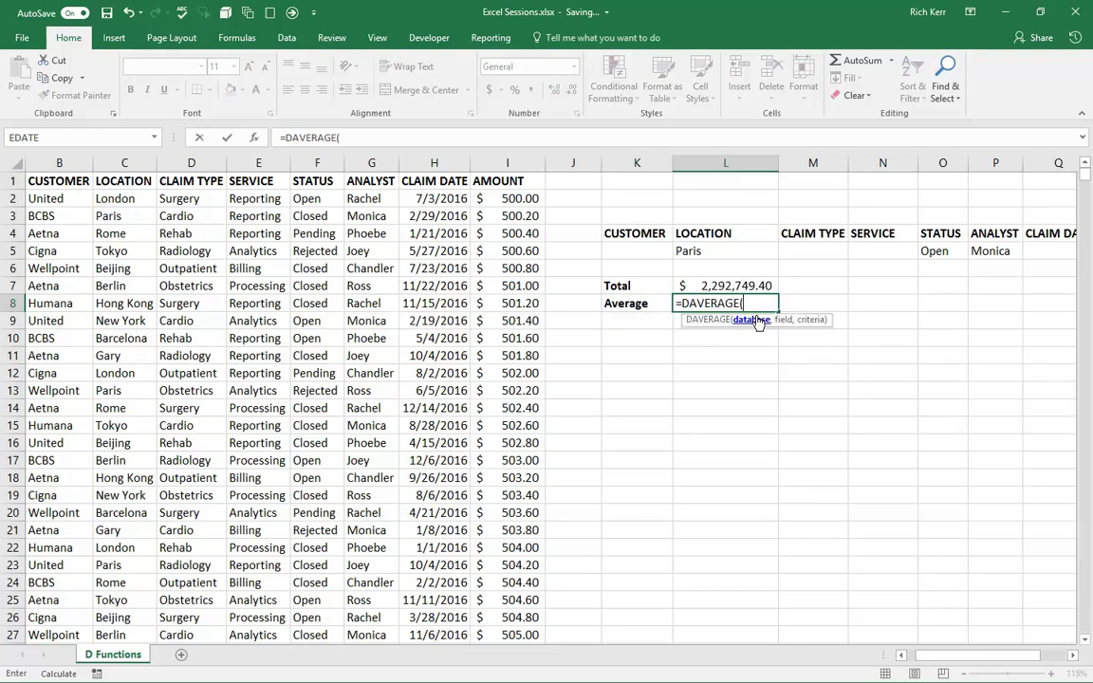
type("cla")
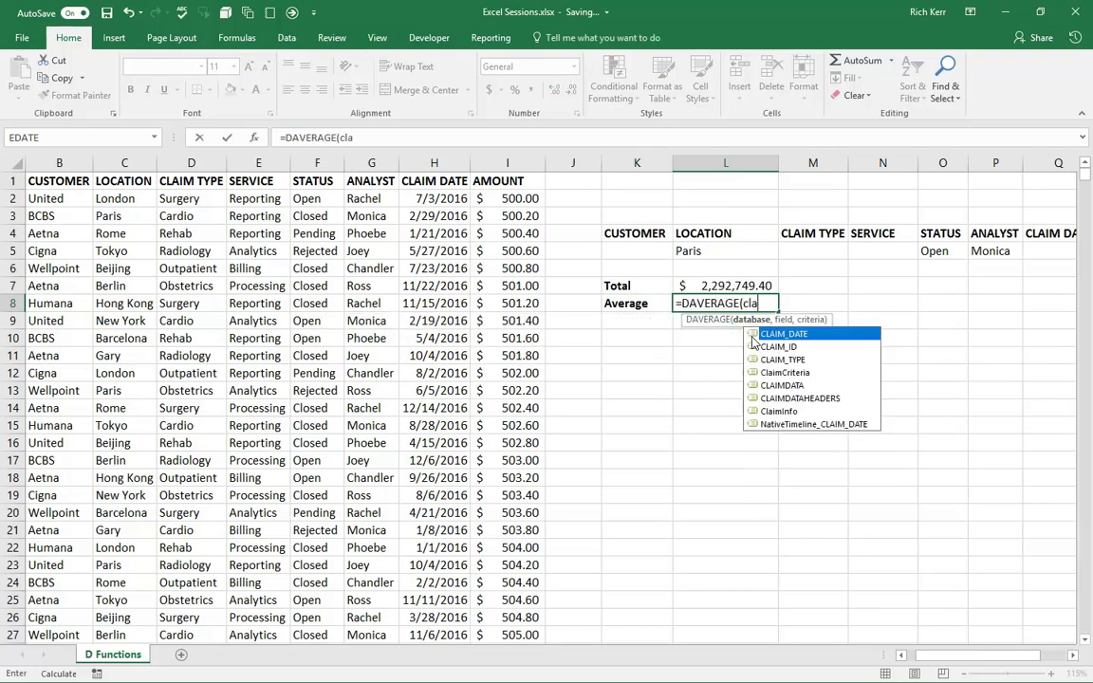
type("imi")
key("Tab")
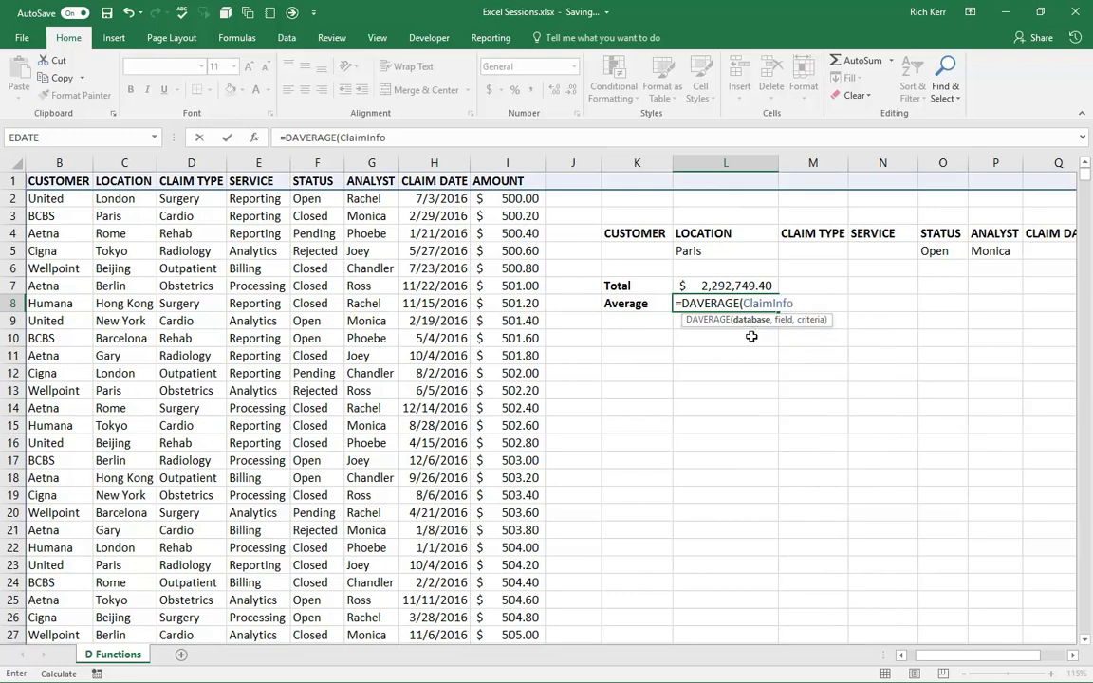
type(",")
left_click(508, 182)
type(",")
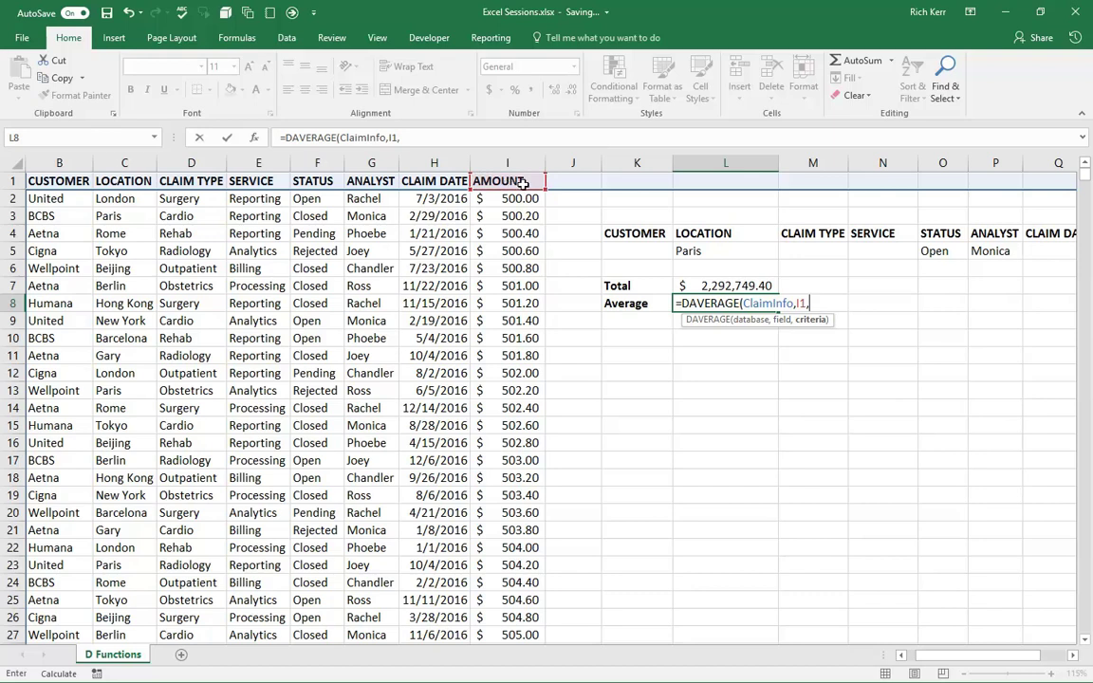
left_click_drag(621, 237, 976, 251)
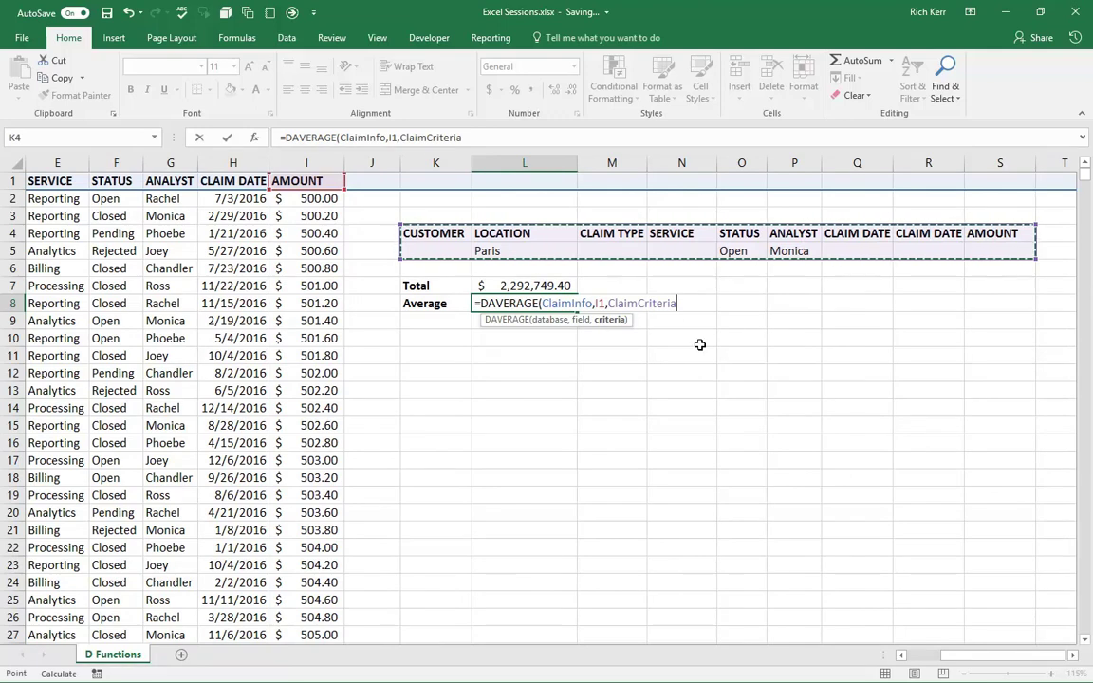
type(")")
key("Return")
key("Up")
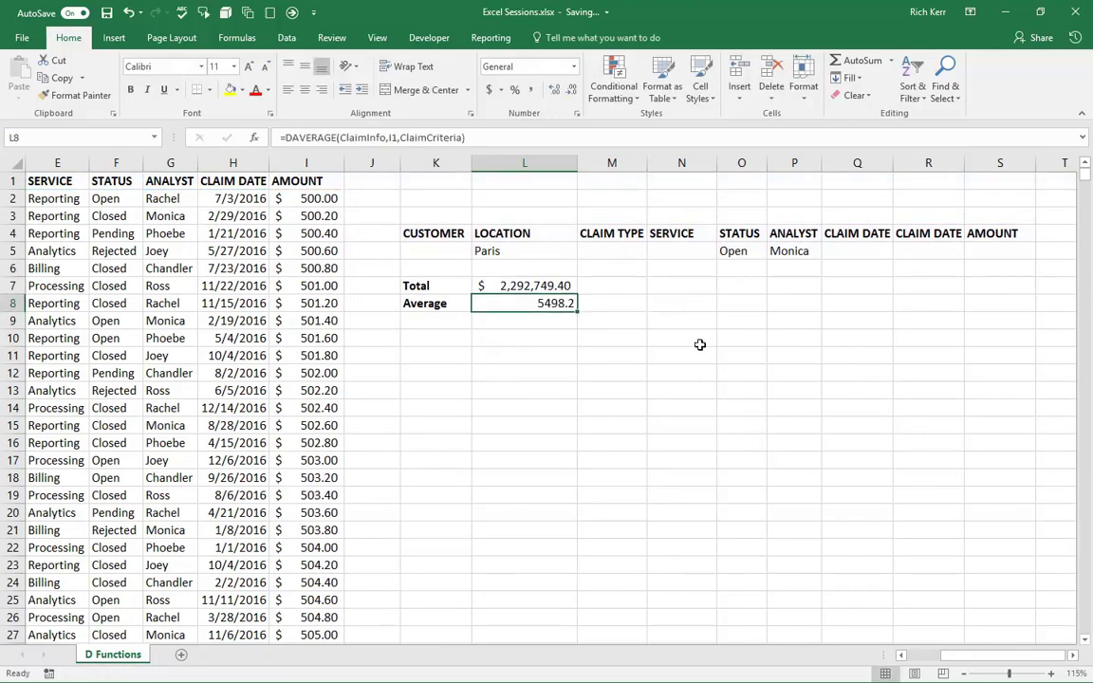
left_click(489, 89)
left_click(435, 321)
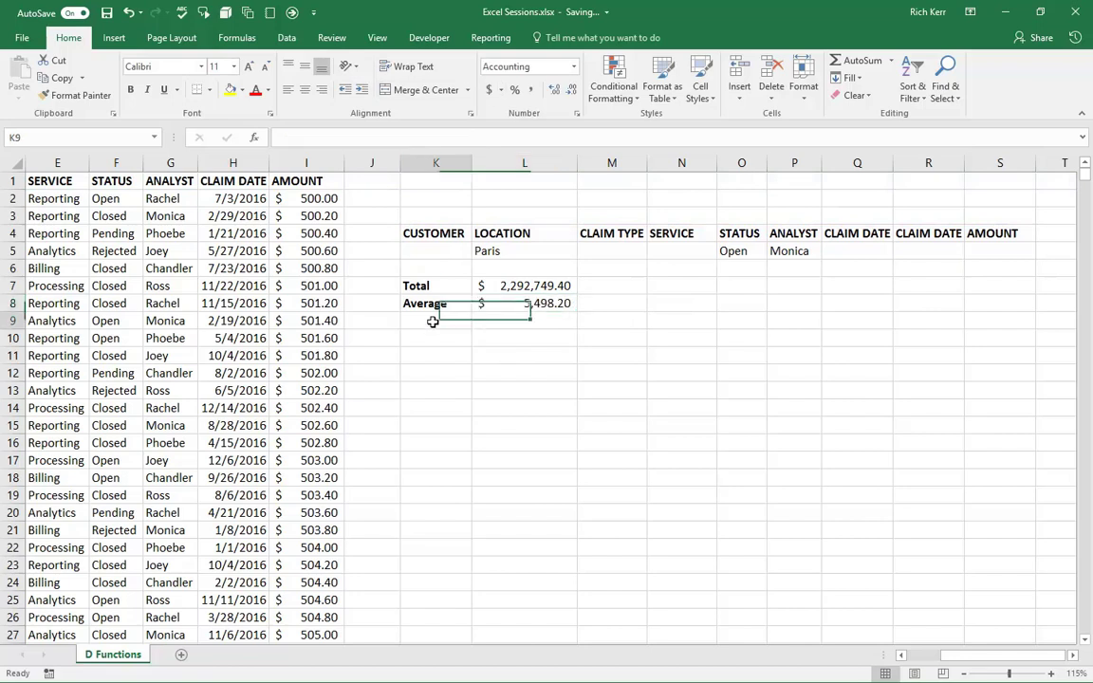
Type a bold 'Count' label in K9
type("Cp")
key("BackSpace")
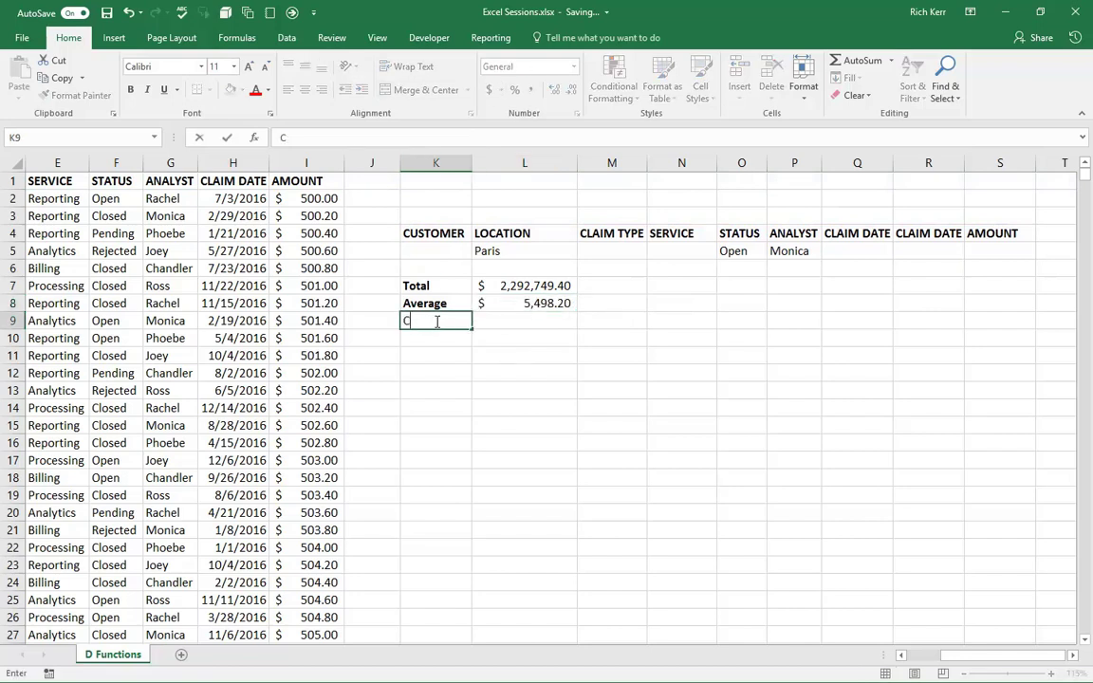
type("ount")
key("Return")
key("Up")
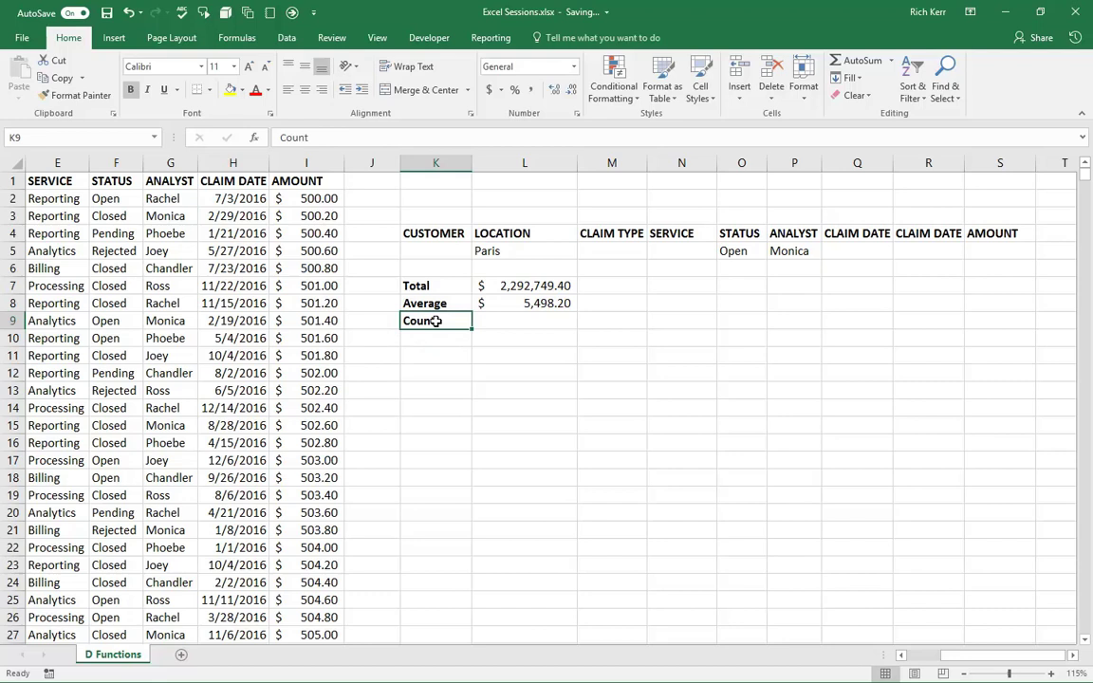
key("ctrl+b")
key("ctrl+b")
Enter =DCOUNT(ClaimInfo,A1,ClaimCriteria) in L9, returning 417
key("Right")
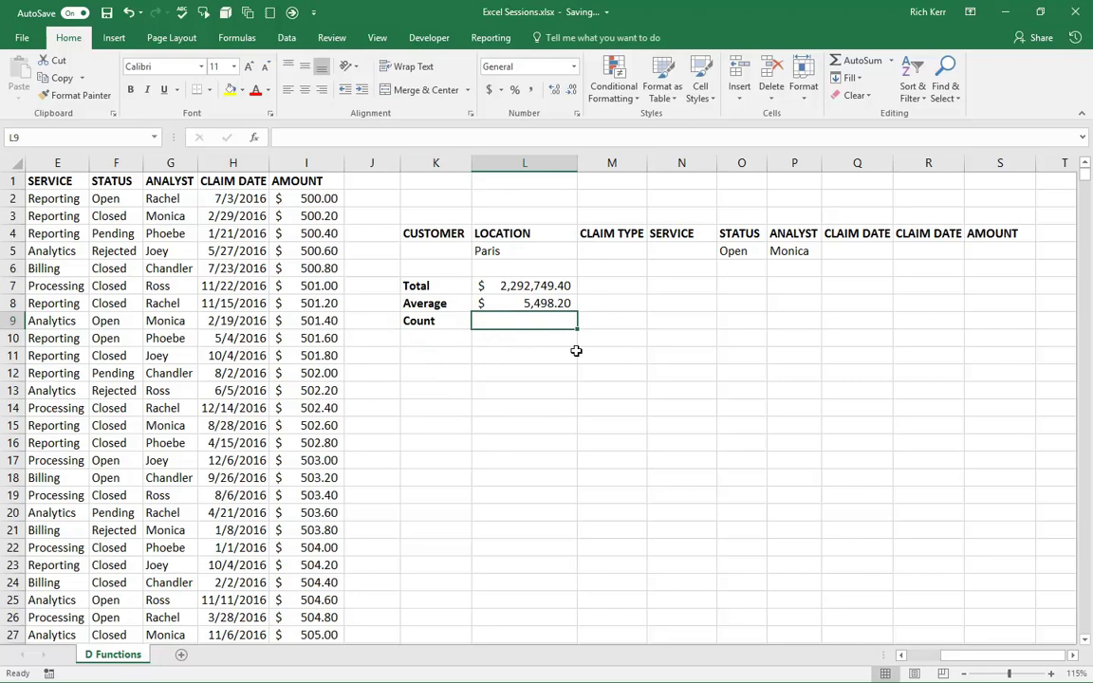
type("=dcount")
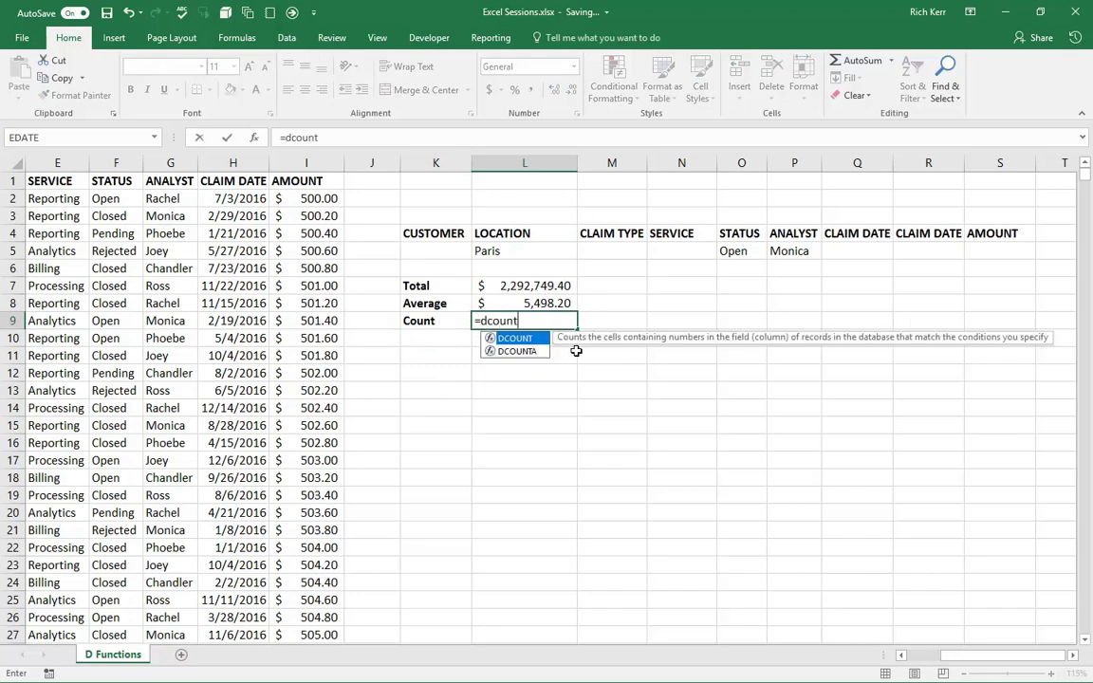
type("(clai")
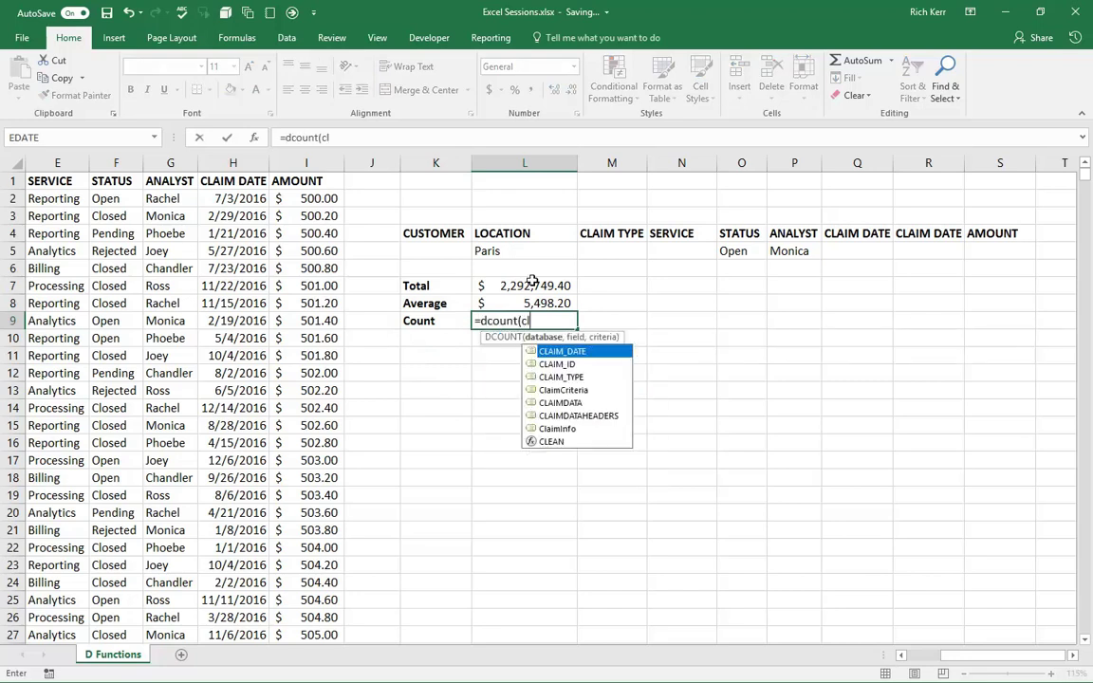
key("Down")
key("Down")
key("Down")
key("Down")
key("Down")
key("Down")
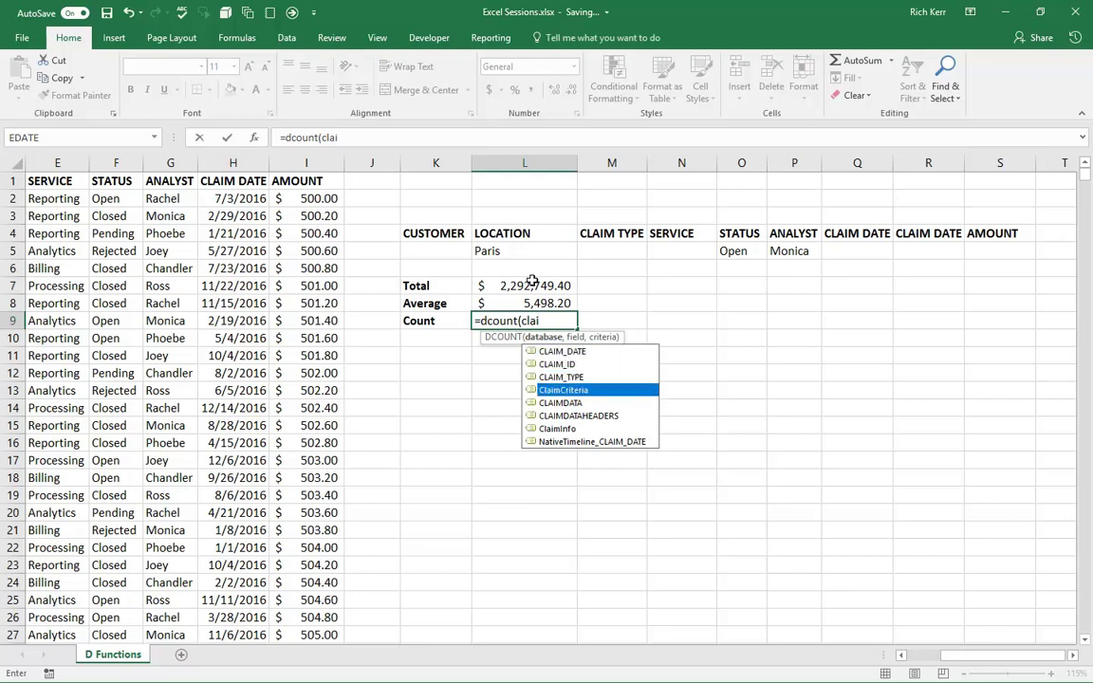
key("Tab")
type(",")
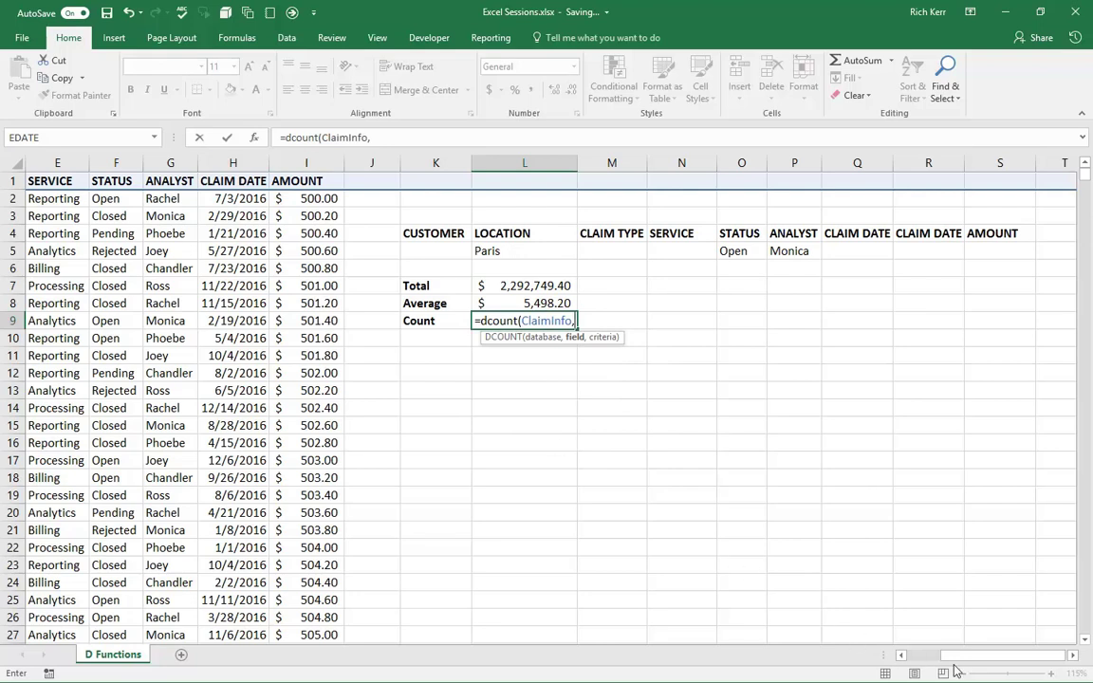
left_click_drag(951, 656, 918, 658)
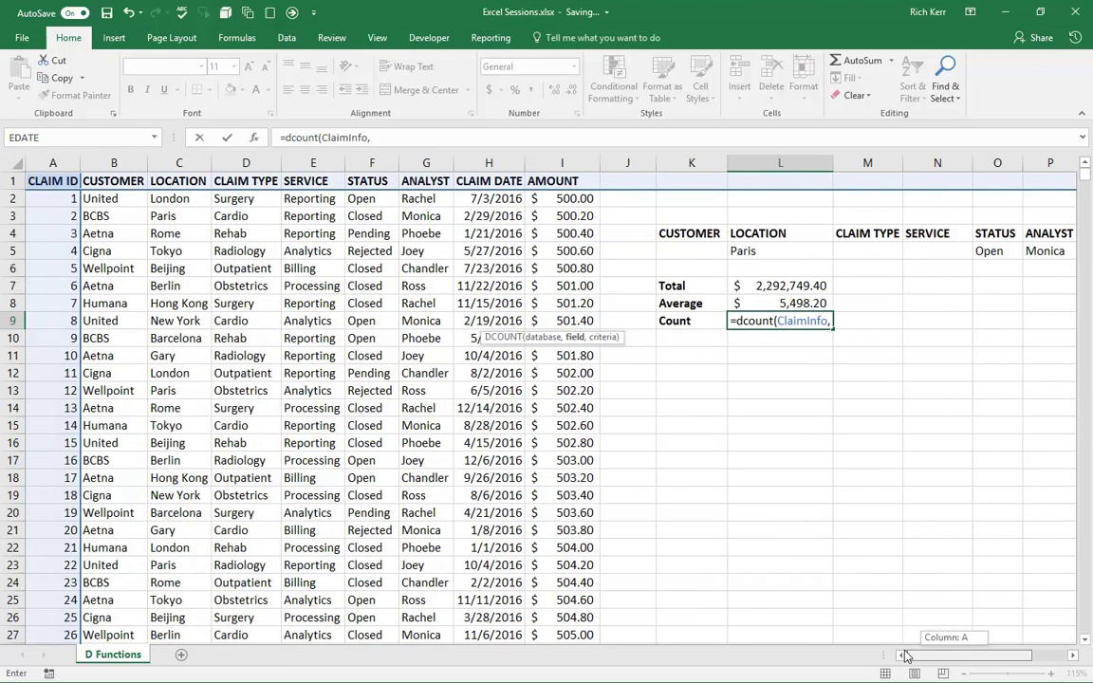
left_click(64, 180)
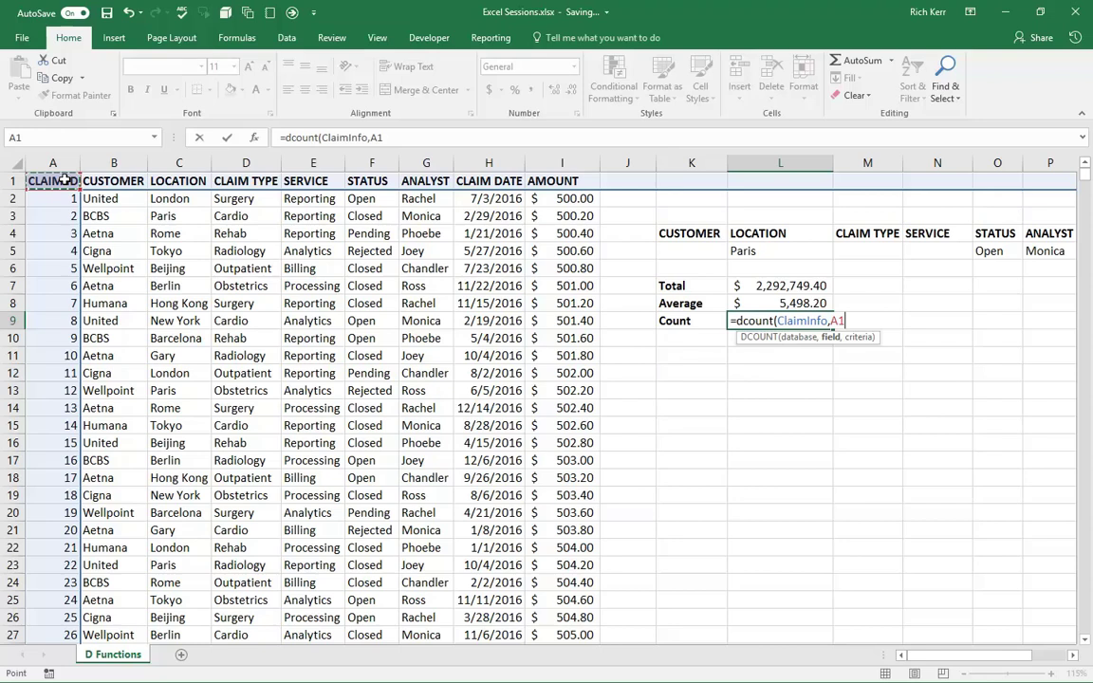
type(",")
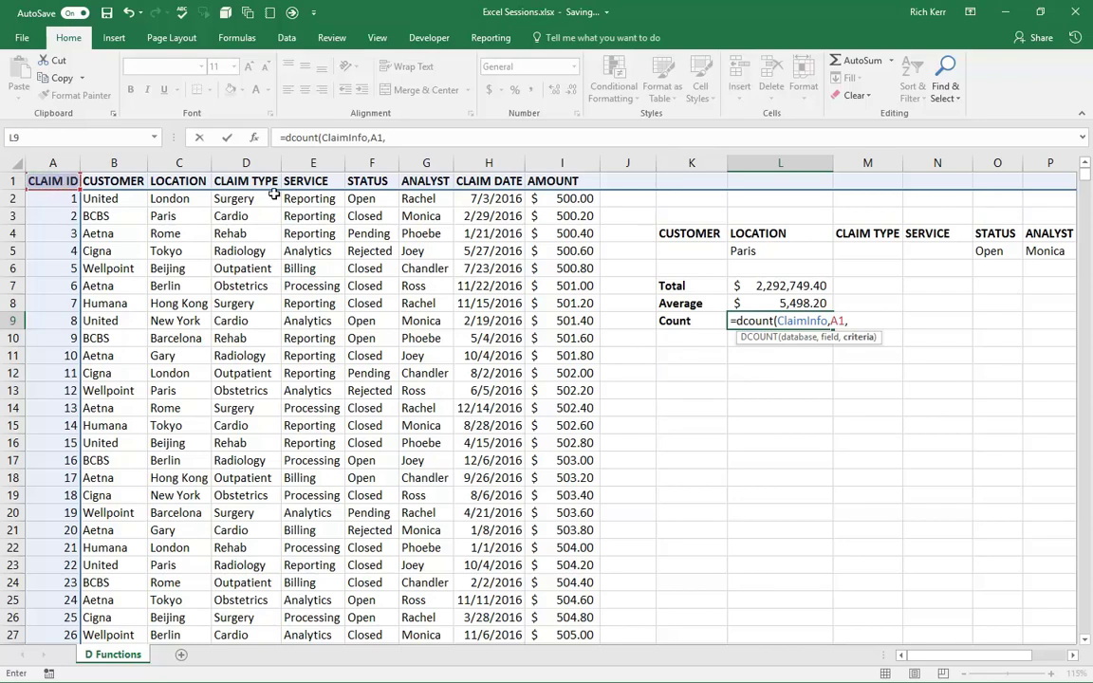
type("ClaimCriteria")
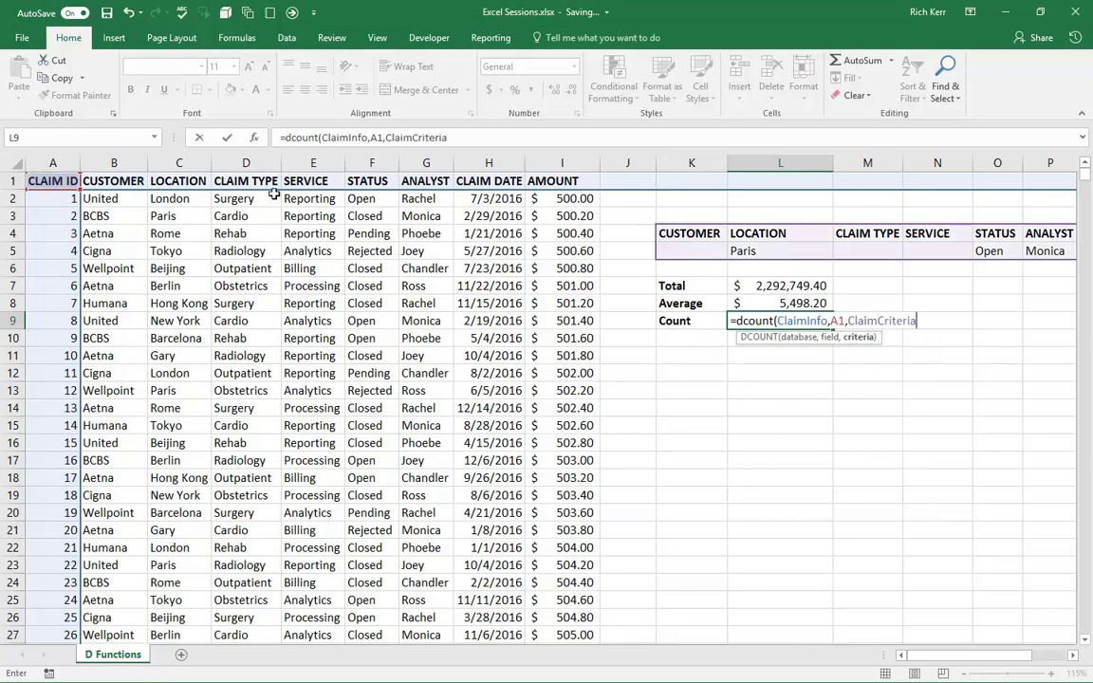
key("Return")
key("Up")
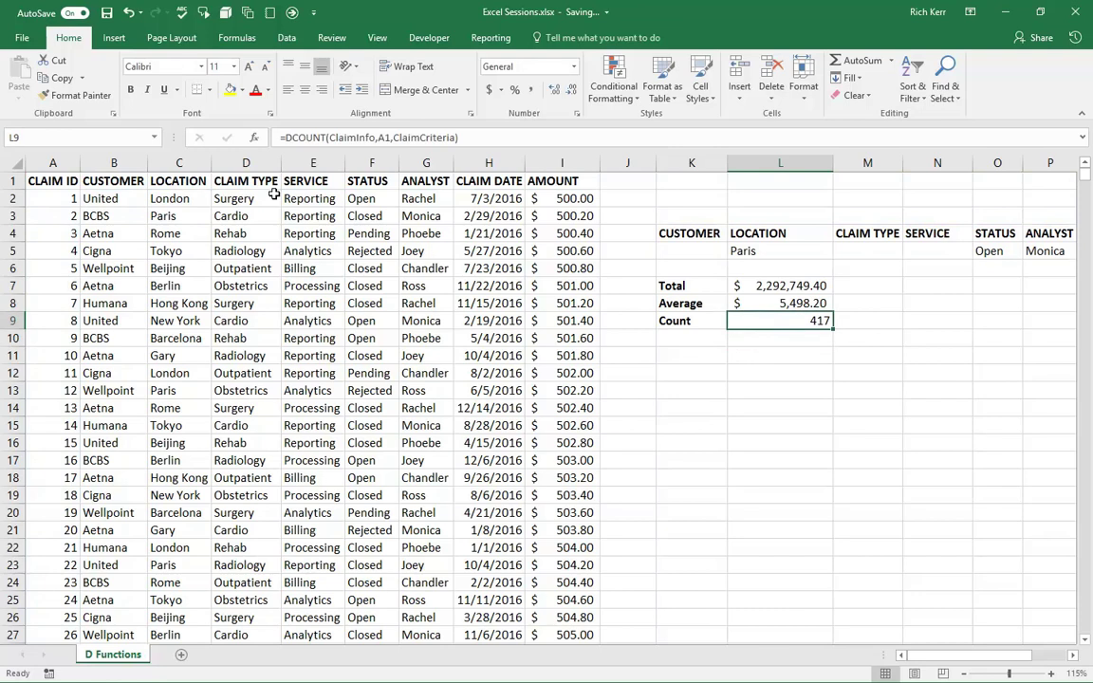
left_click(1073, 654)
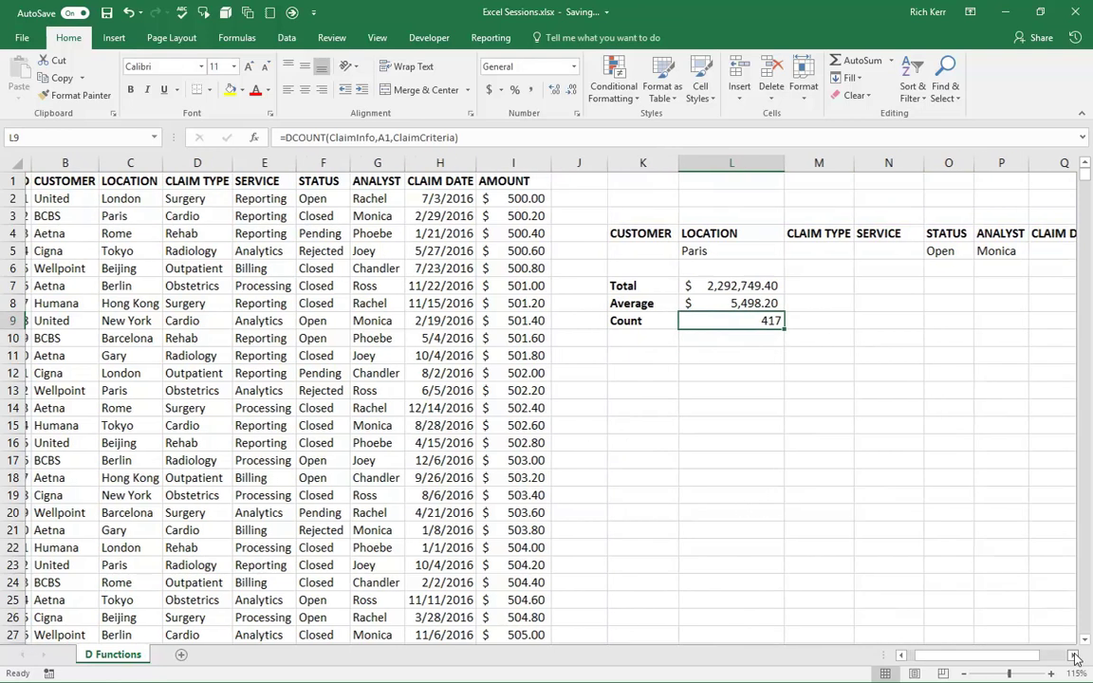
left_click(1073, 654)
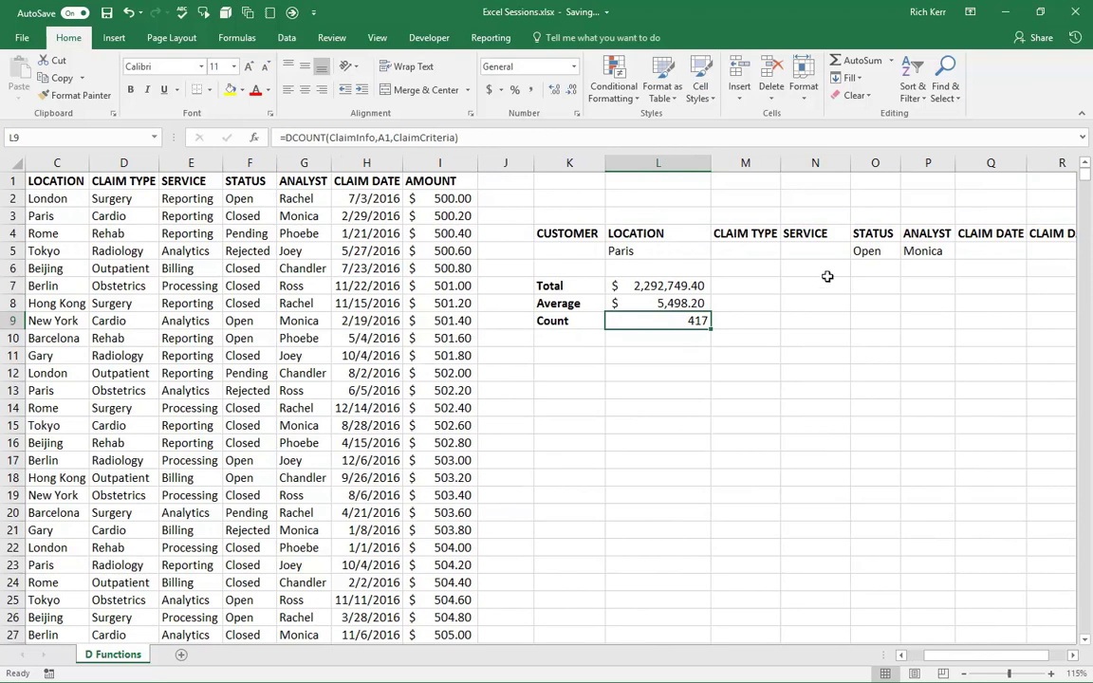
left_click(567, 333)
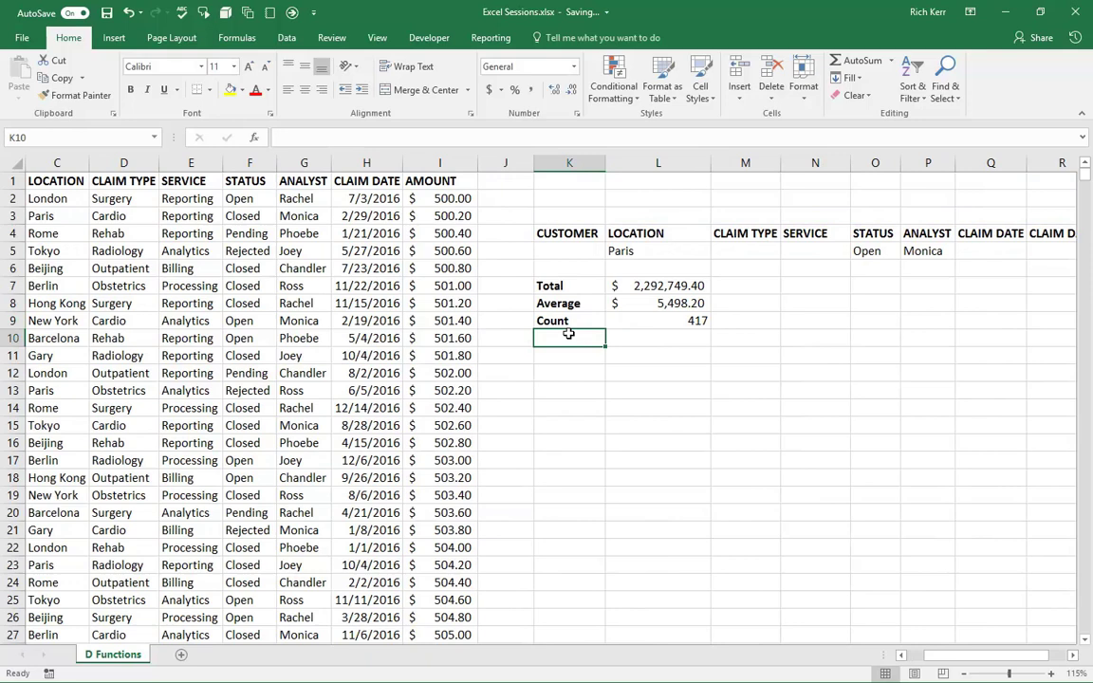
Add 'Largest' in K10 with =DMAX(ClaimInfo,I1,ClaimCriteria) in Accounting format, $ 10,490.20
type("Largest")
key("Tab")
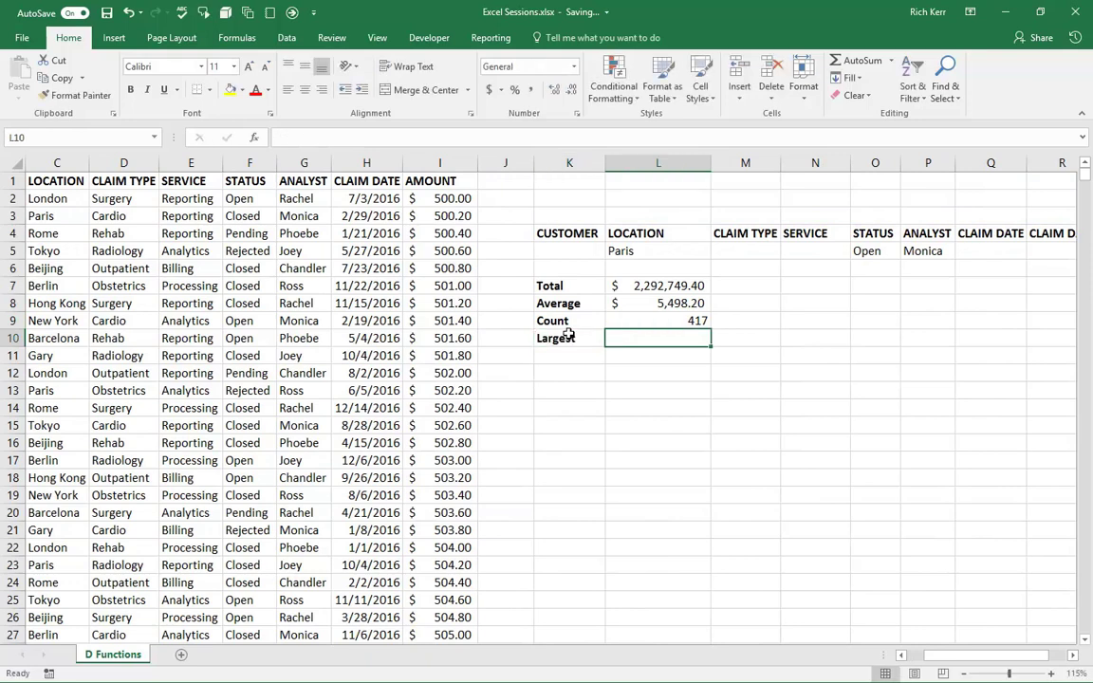
type("=dmx")
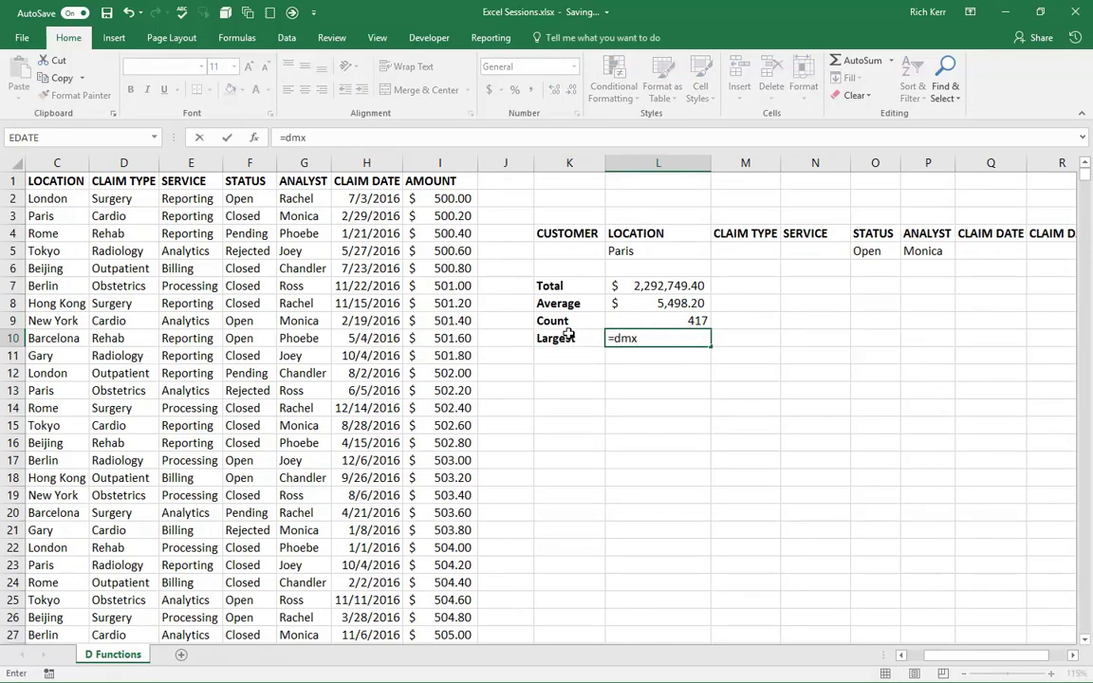
key("BackSpace")
type("ax")
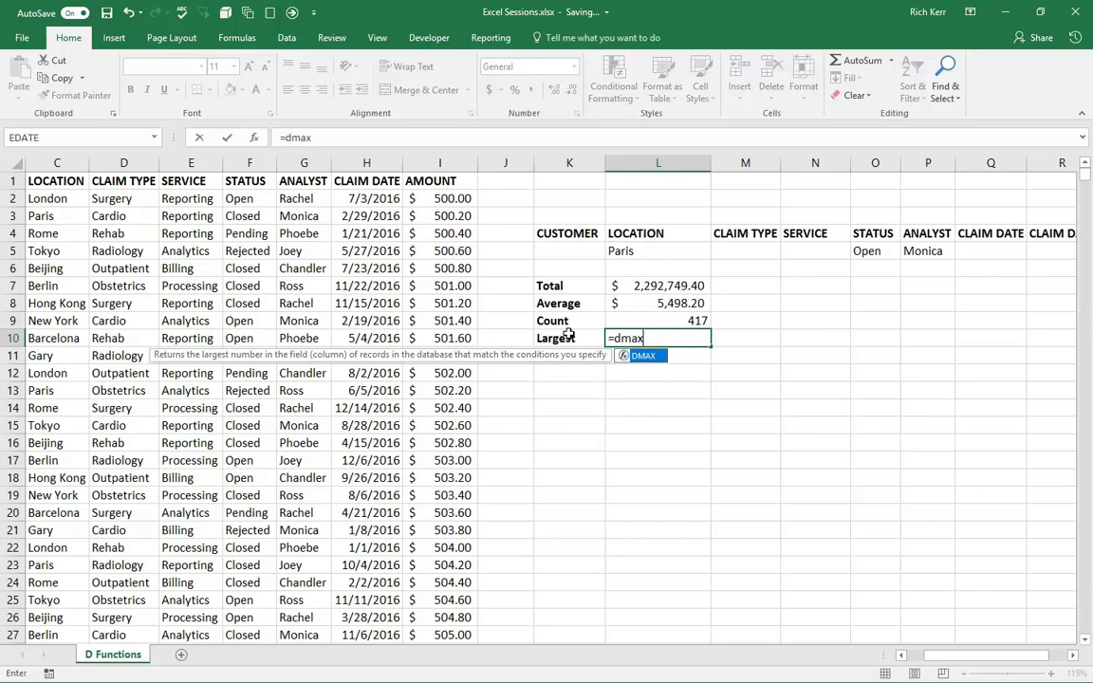
type("(claim")
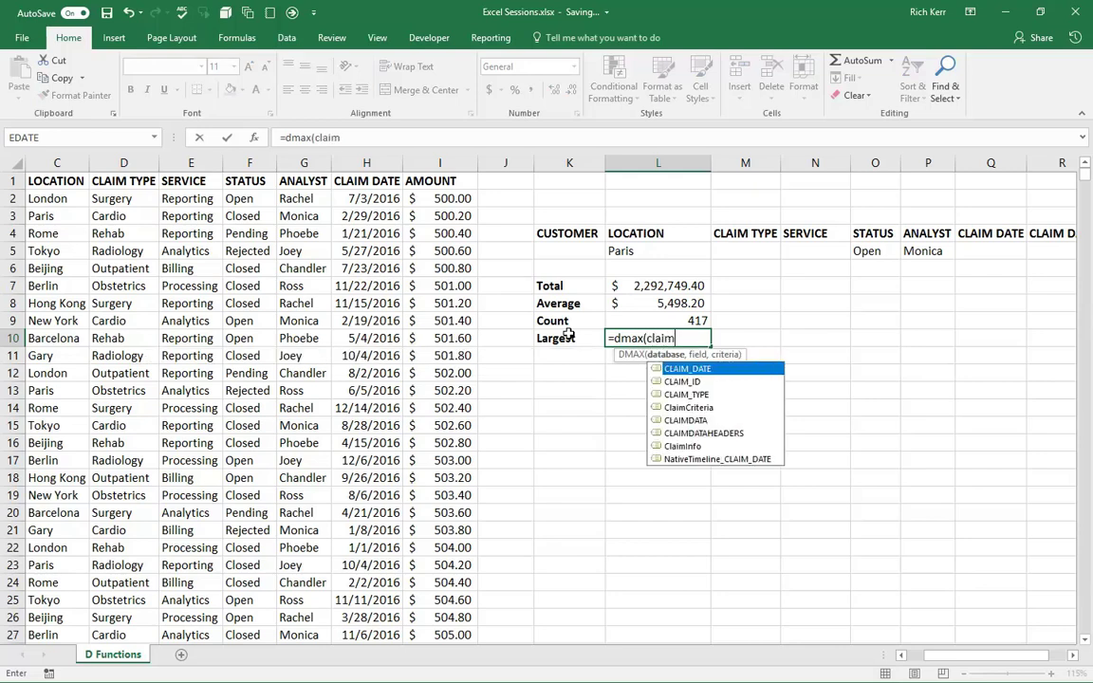
key("Tab")
type(",")
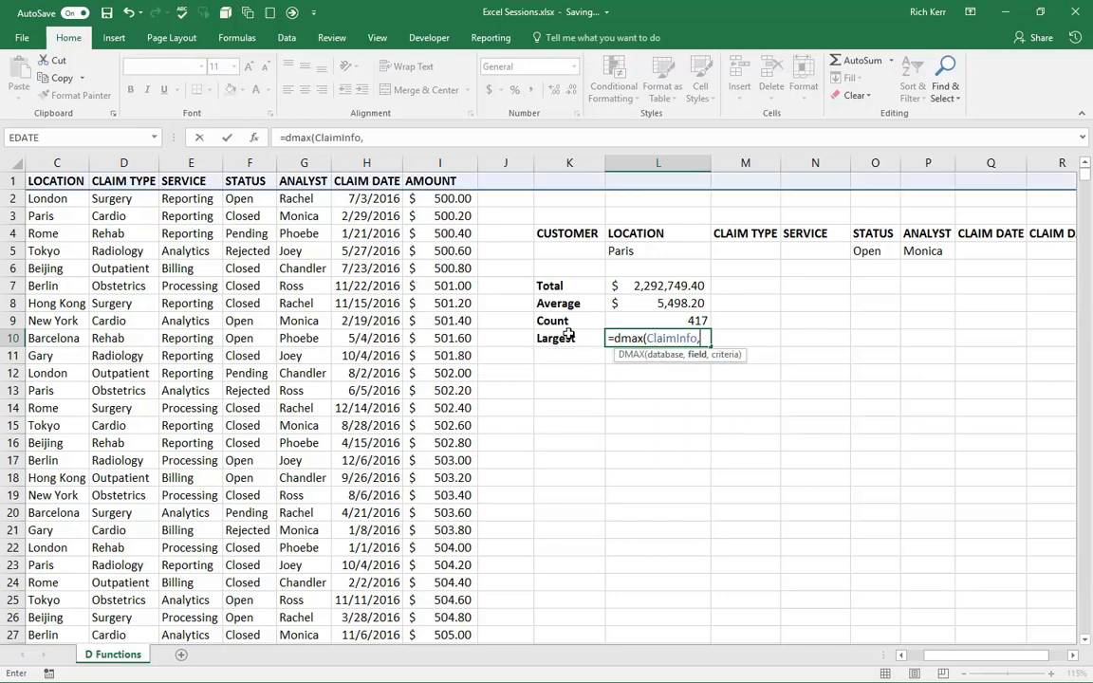
left_click(458, 180)
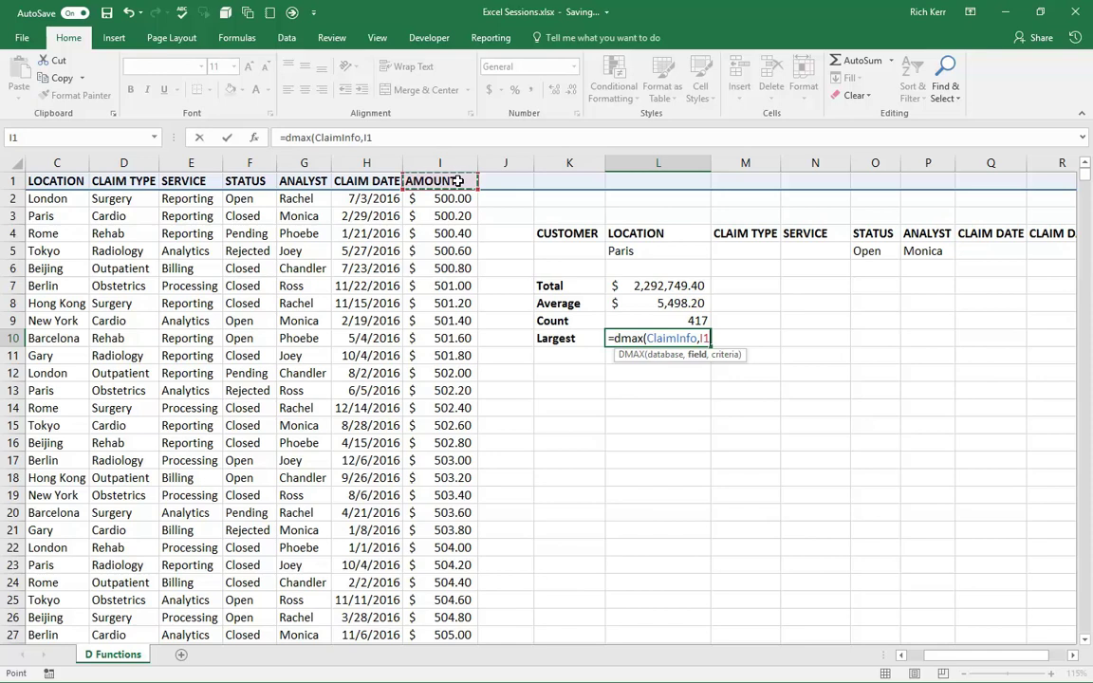
type(",claimcr")
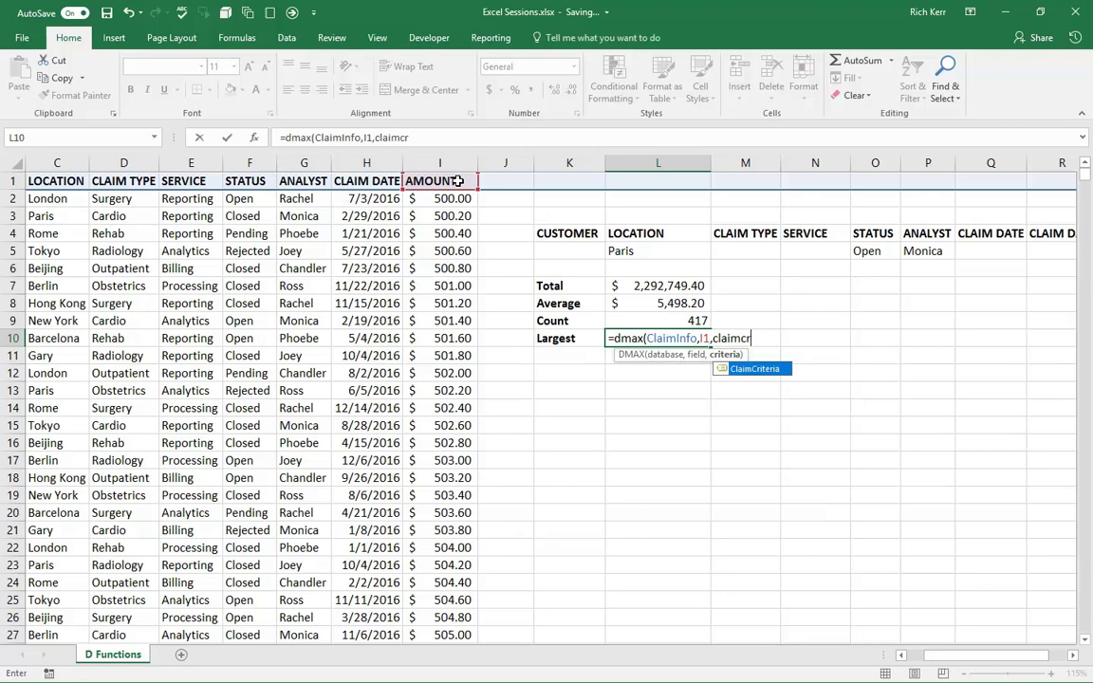
key("Tab")
key("ctrl+Return")
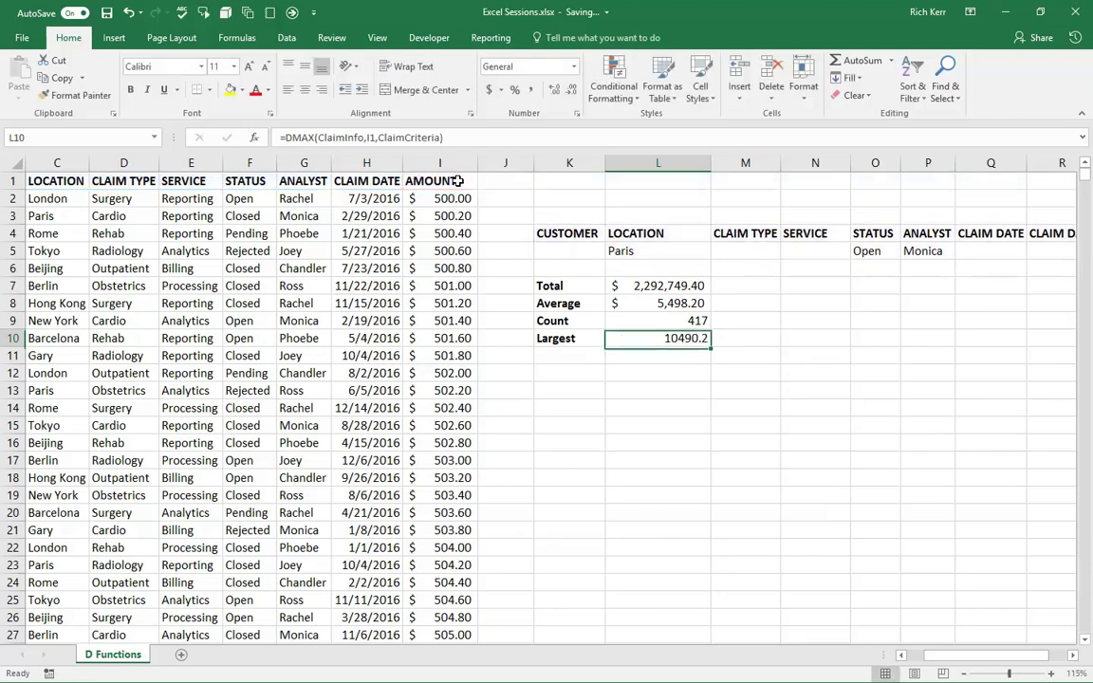
left_click(487, 90)
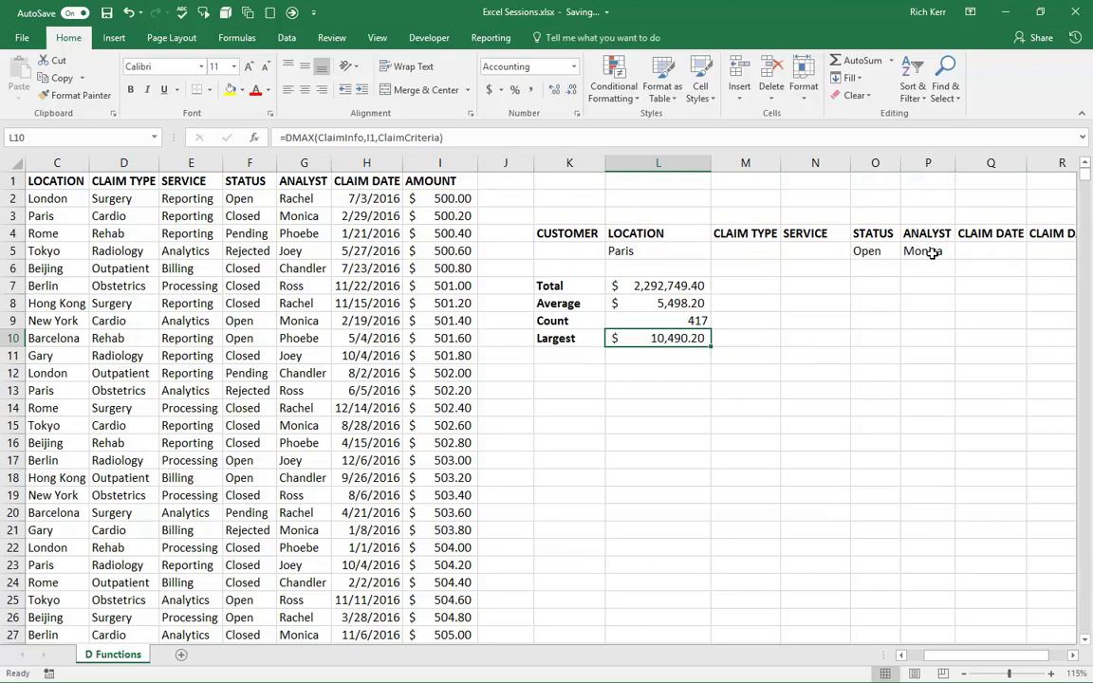
Label K11 'Smallest' and enter =DMIN(ClaimInfo,I1,ClaimCriteria) in L11, returning 506.2
left_click(573, 360)
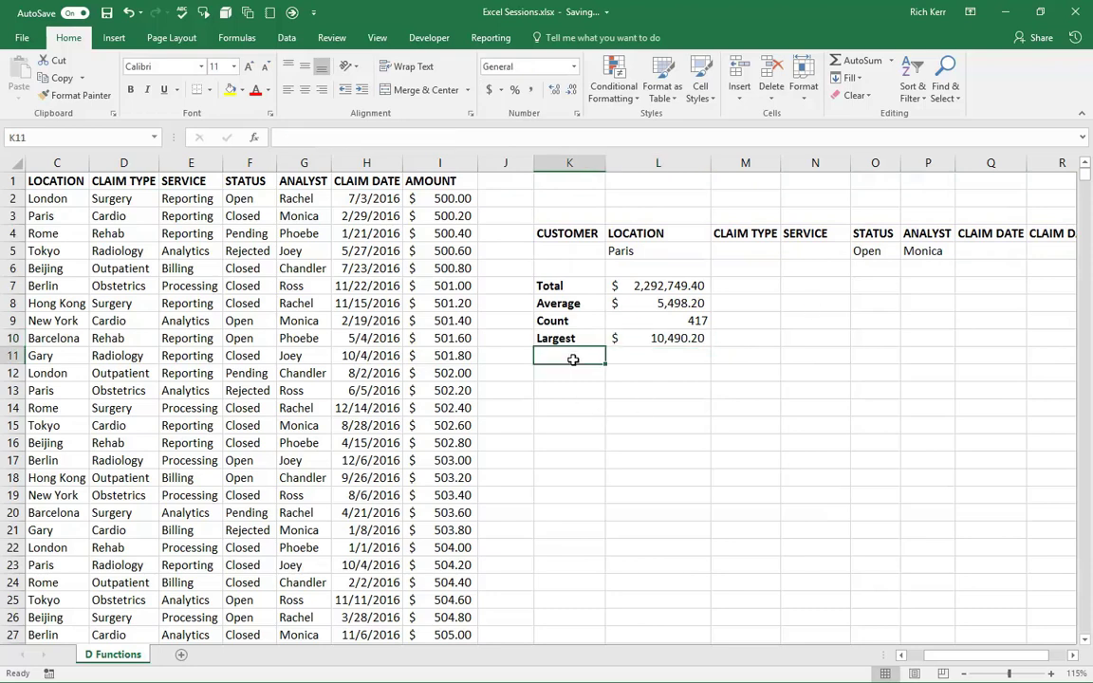
type("Smallest")
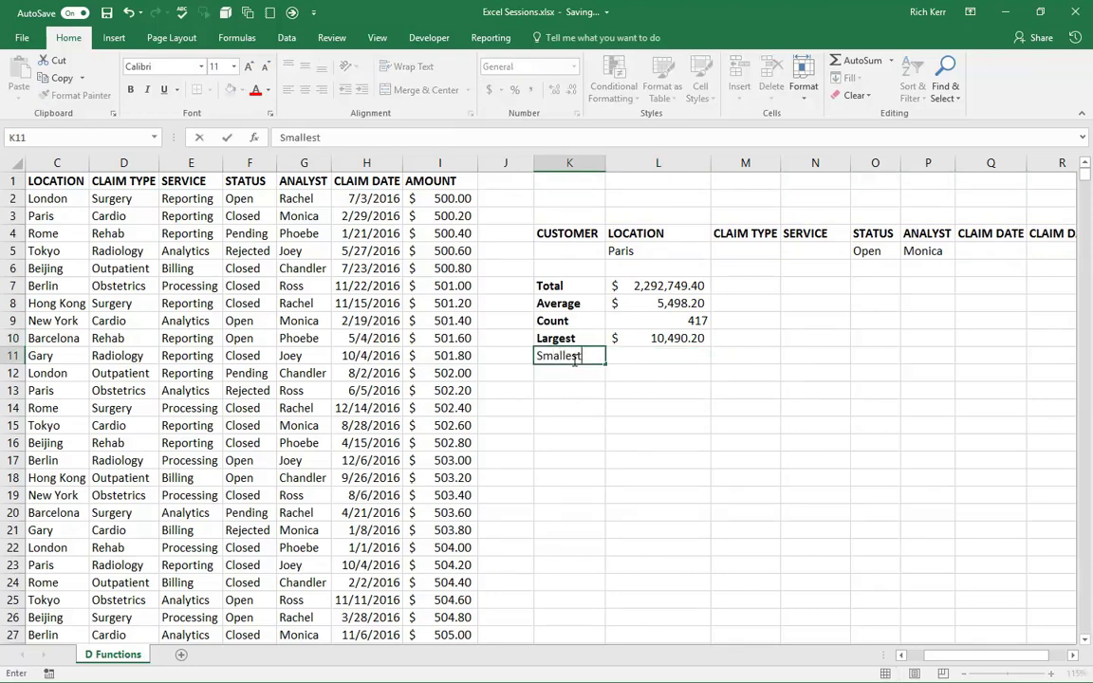
key("Tab")
type("=d")
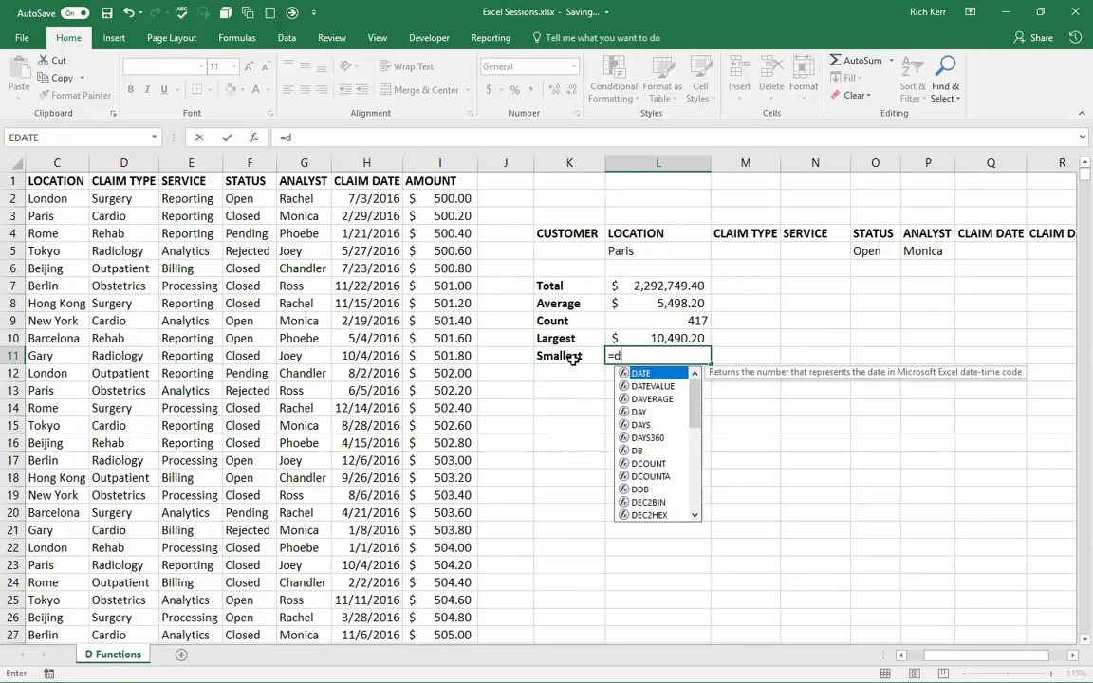
type("min")
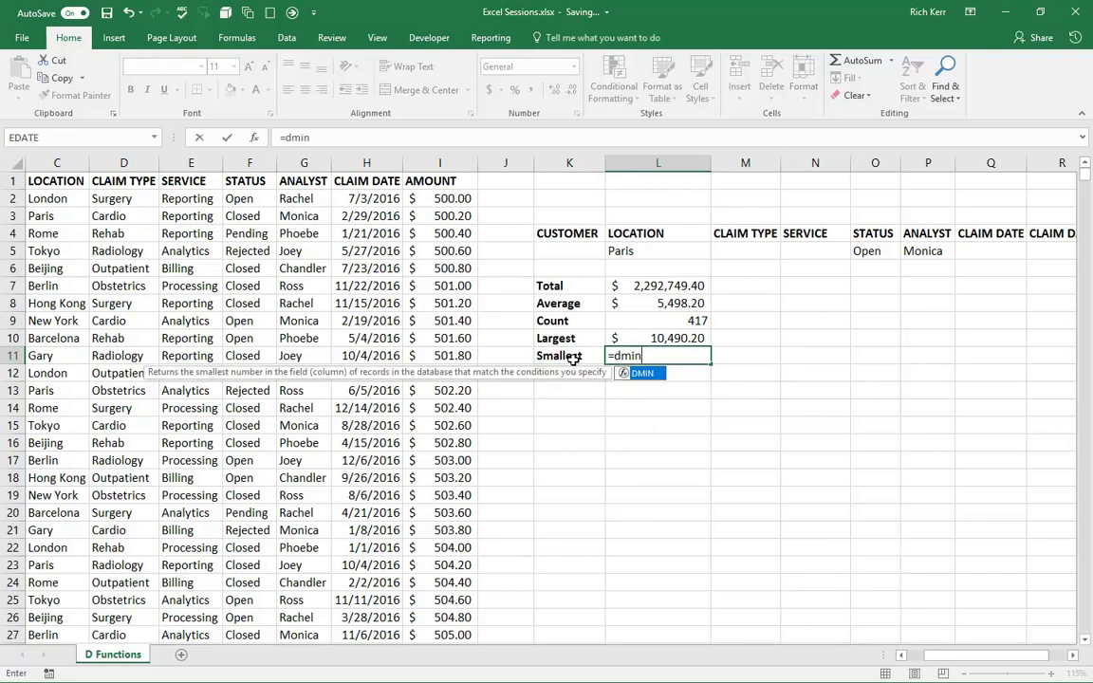
type("(claim")
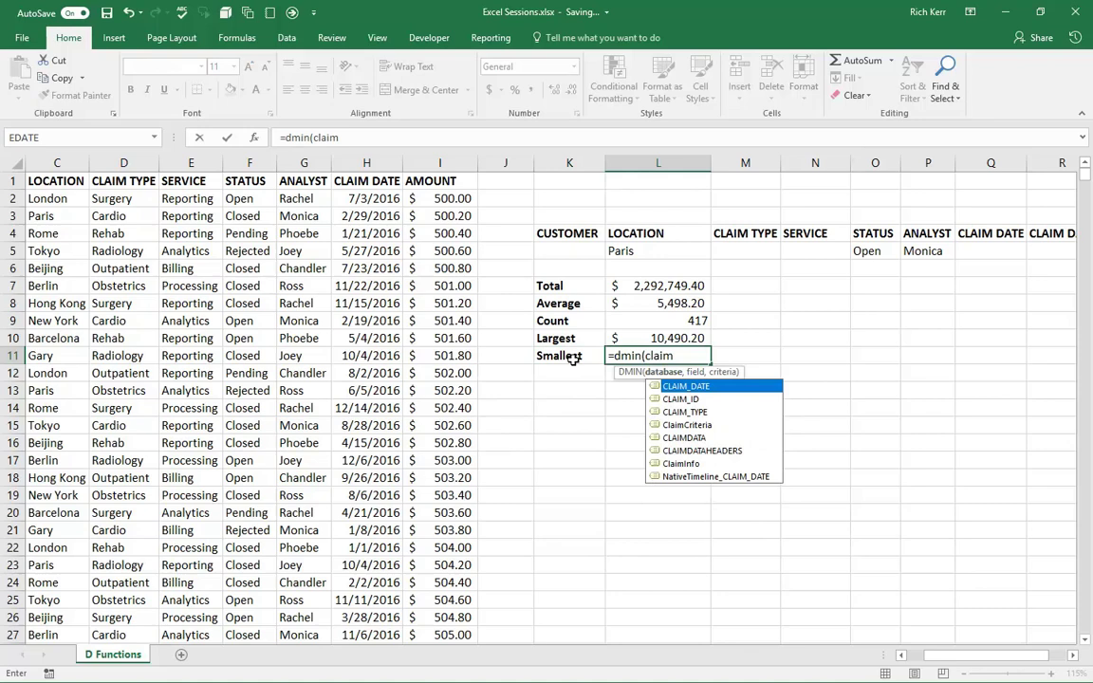
type("i")
key("Tab")
type(",")
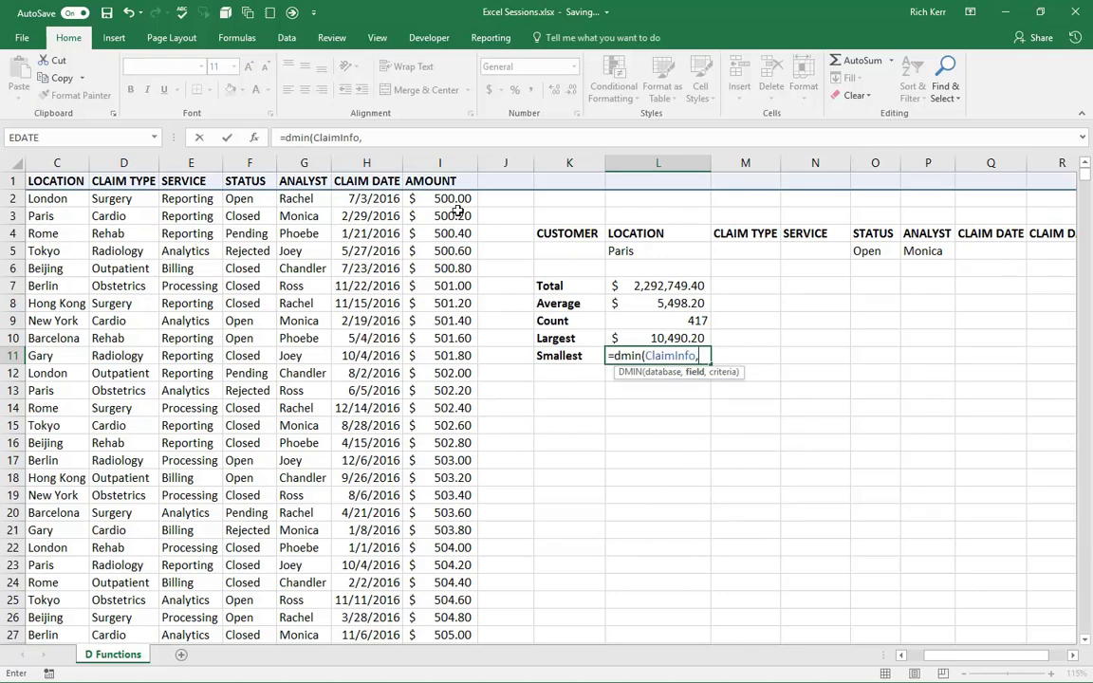
left_click(439, 180)
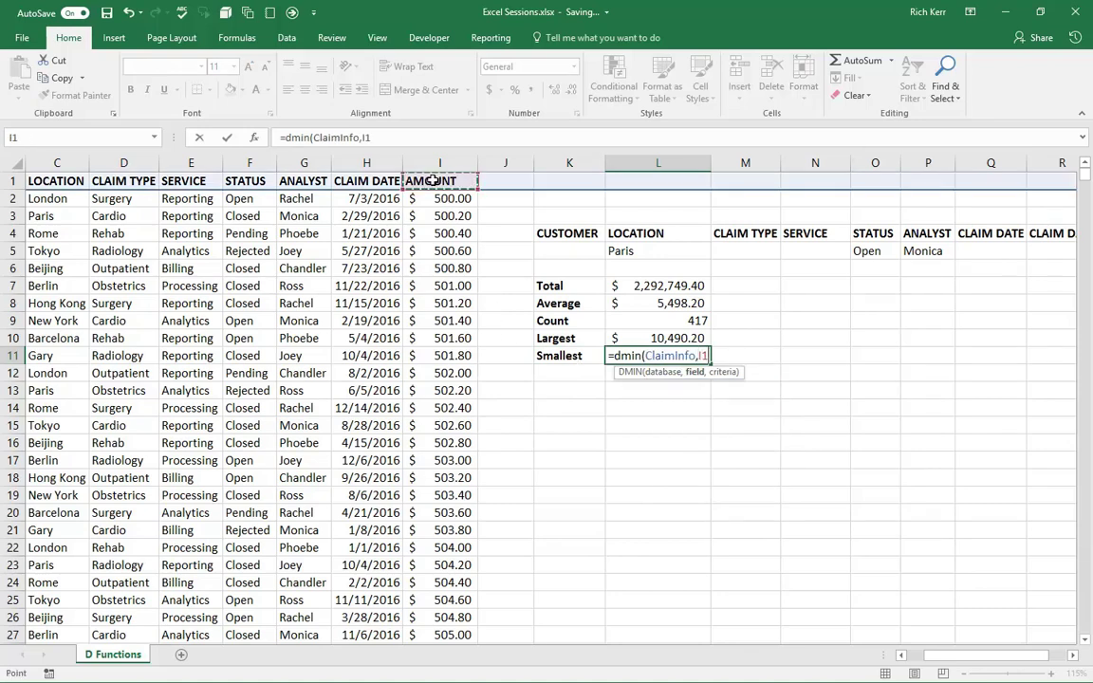
type(",clai")
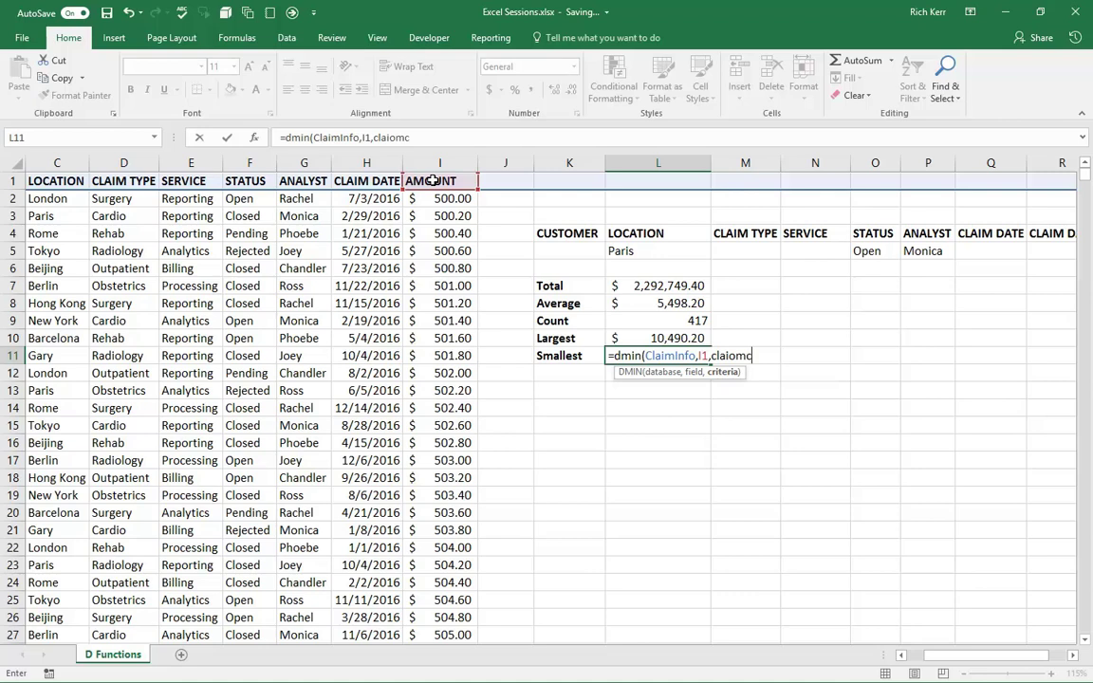
type("mc")
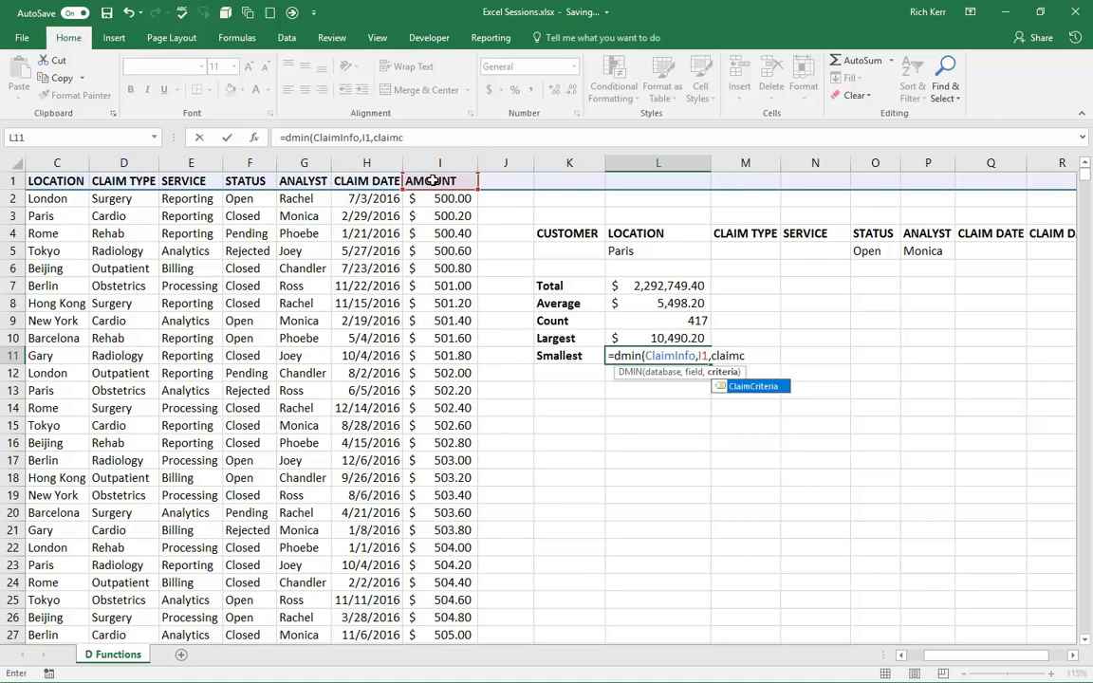
key("Tab")
key("Left")
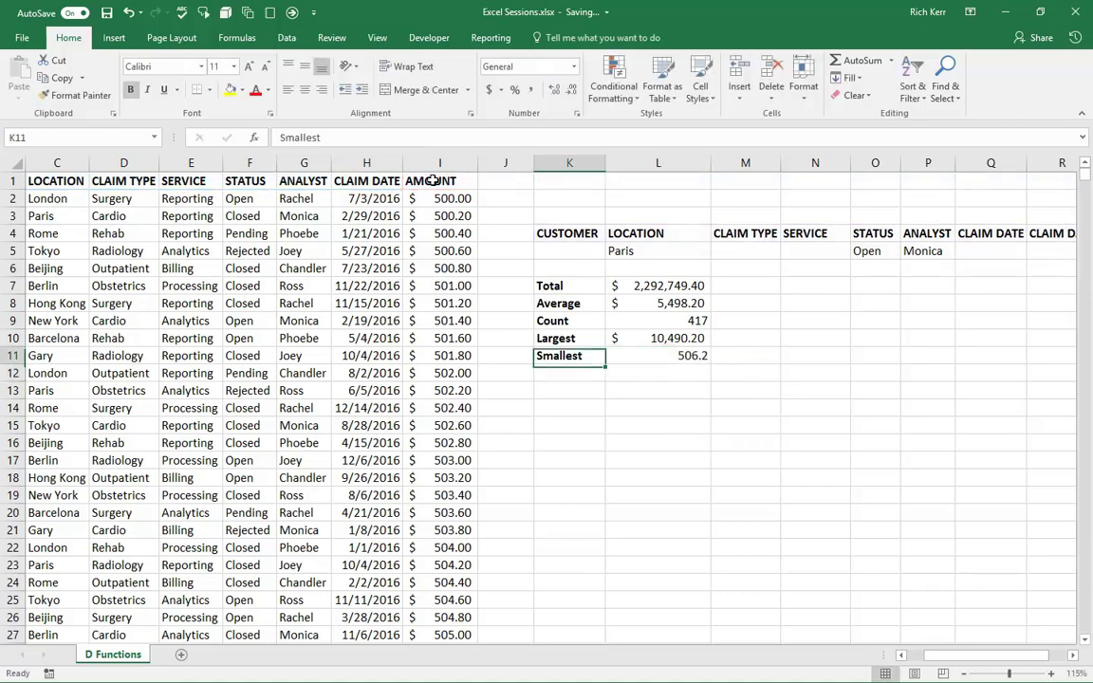
key("Right")
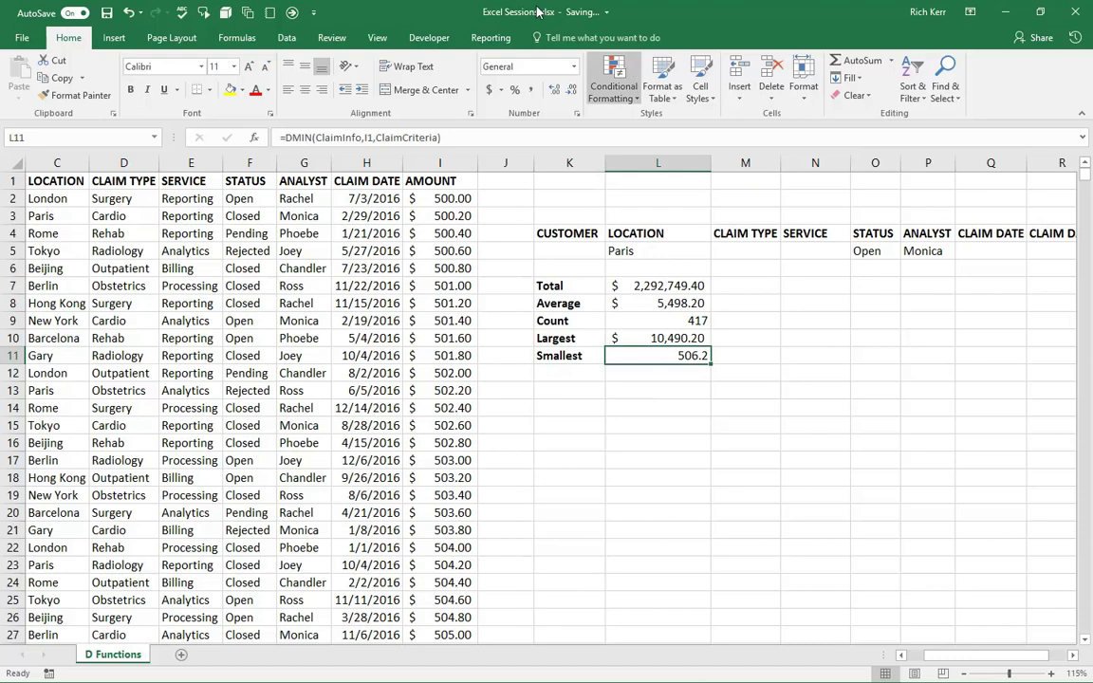
Apply accounting format to the Smallest result in L11 so it shows $ 506.20
left_click(489, 89)
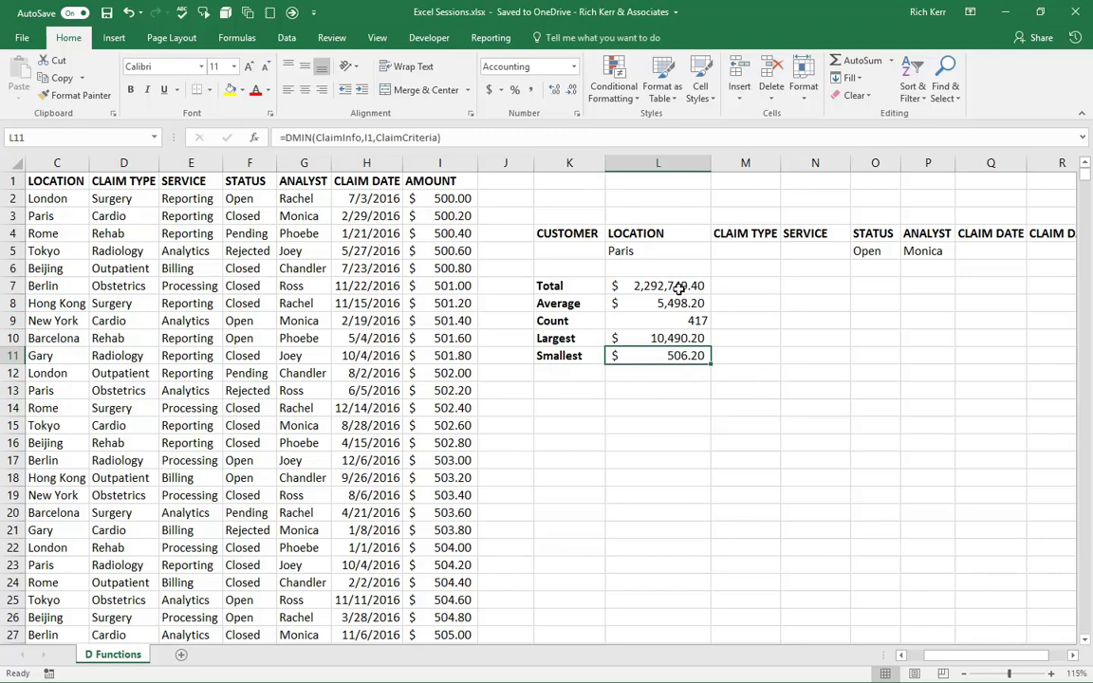
scroll(968, 596, "right", 2)
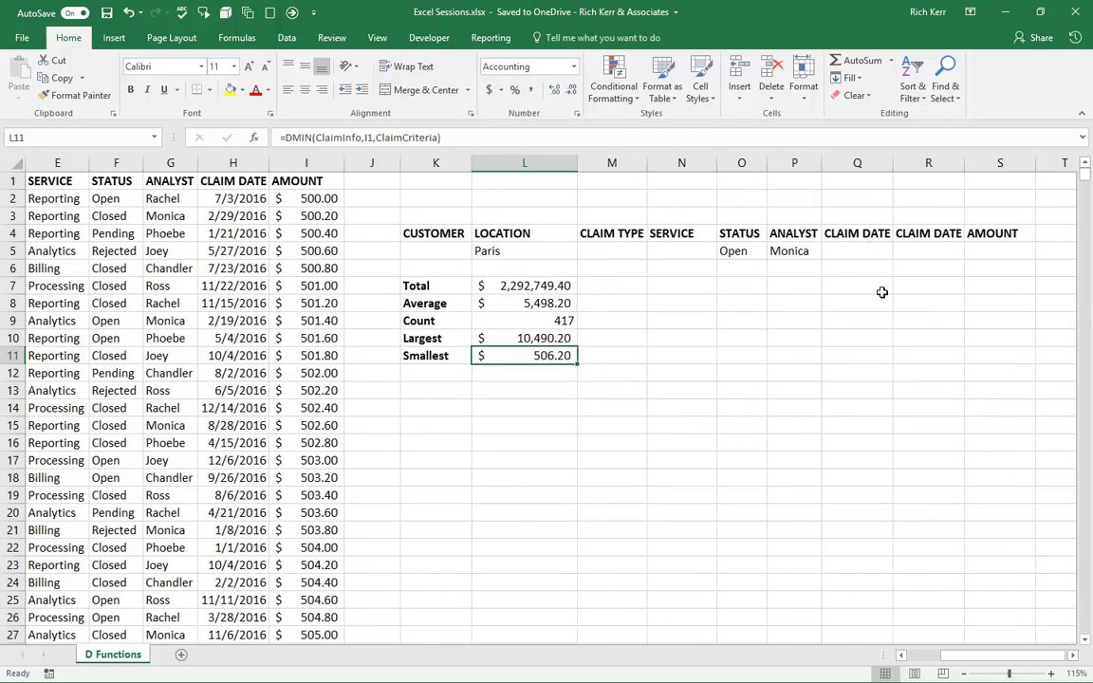
Enter >=9/1/2016 as the CLAIM DATE criterion in Q5, bringing the count to 151
left_click(866, 247)
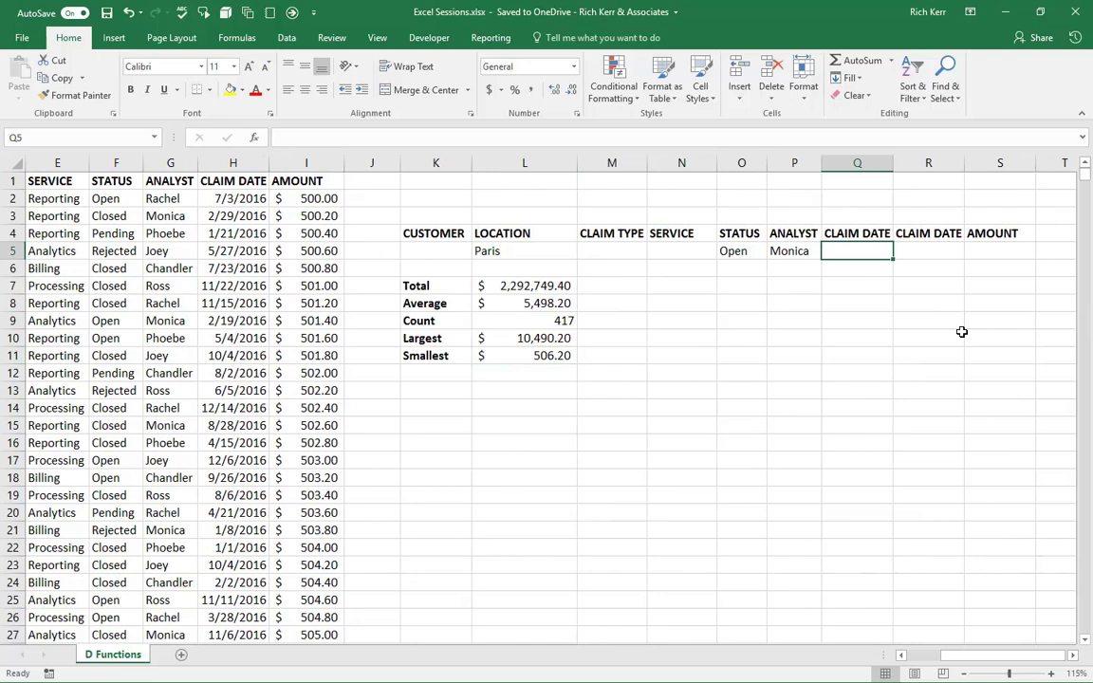
type("9/1/")
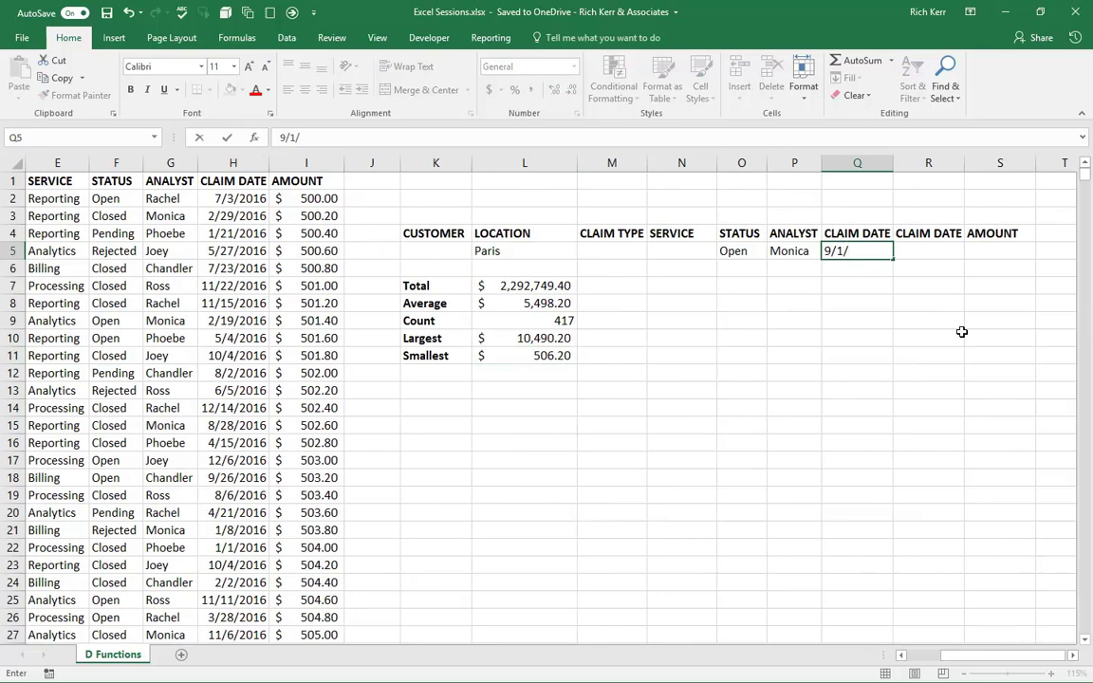
type("2016")
key("ctrl+Return")
key("Return")
key("Up")
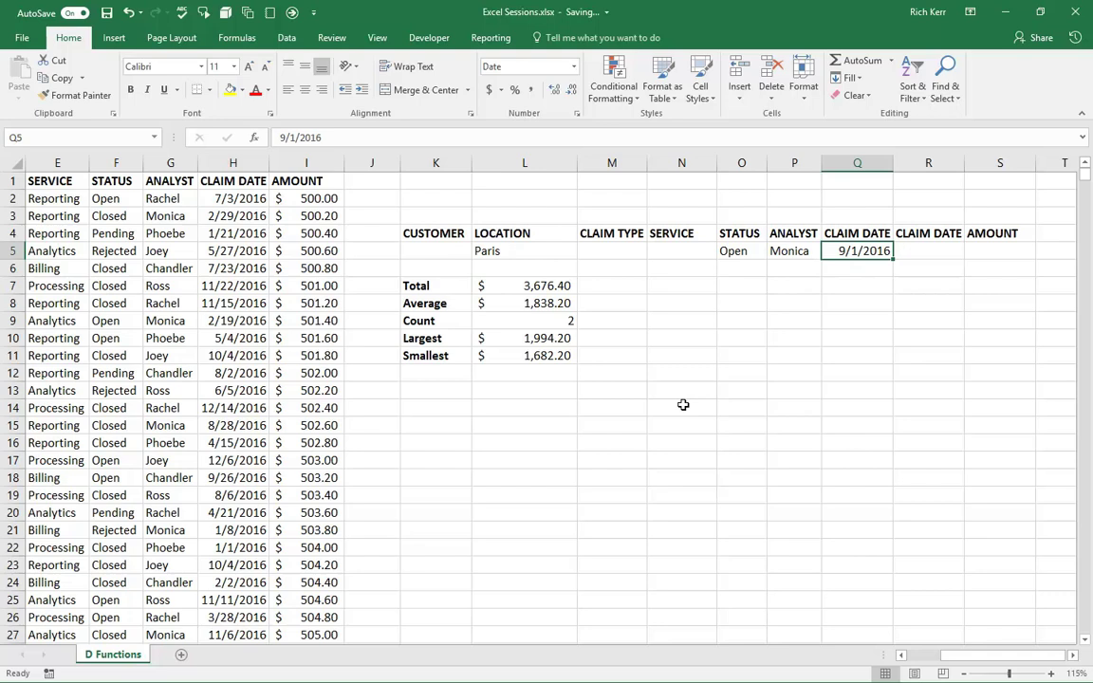
type(">")
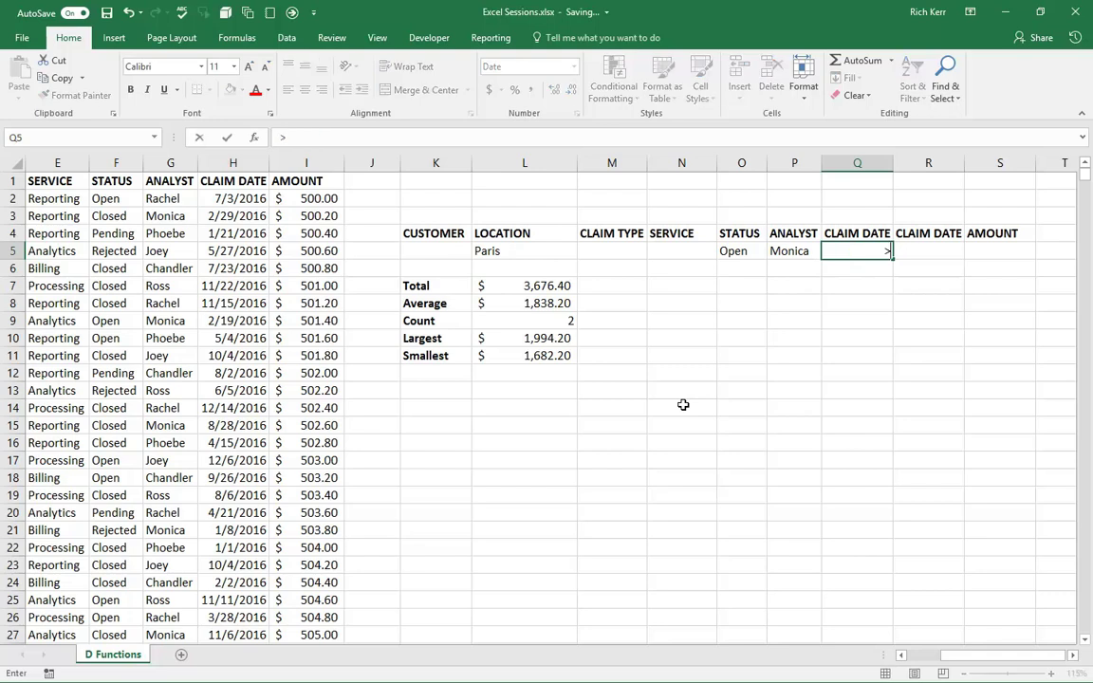
type("=9/1/2016")
key("Return")
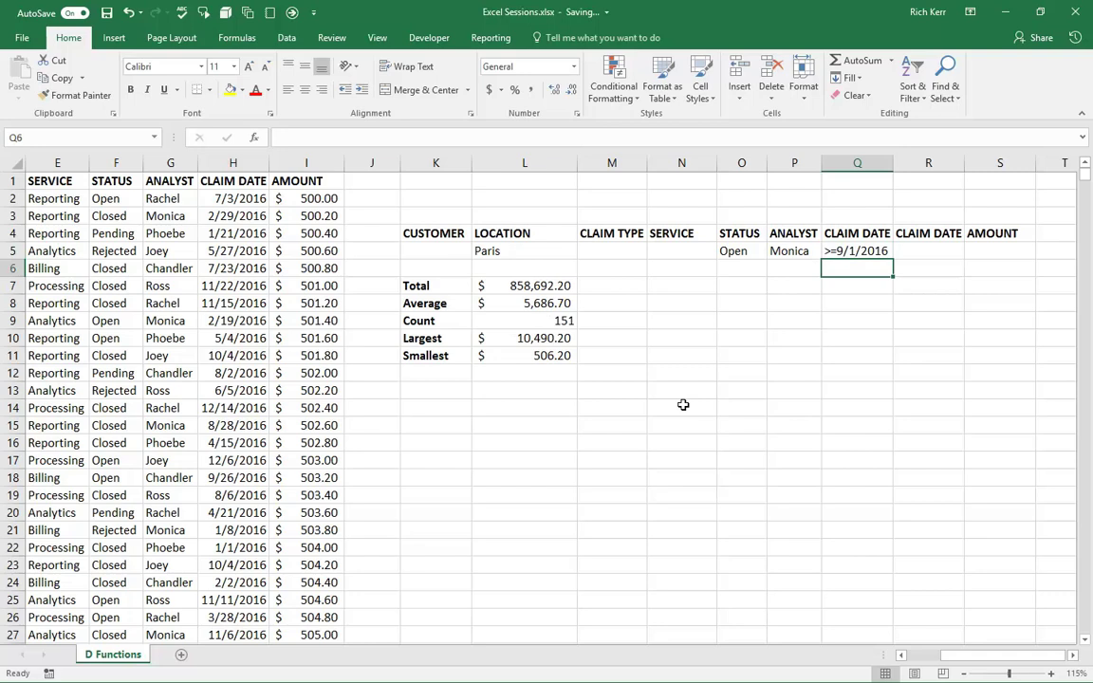
Add <=9/30/2016 under the second CLAIM DATE header in R5, giving 35 claims totalling $212,525.00
key("Up")
key("Right")
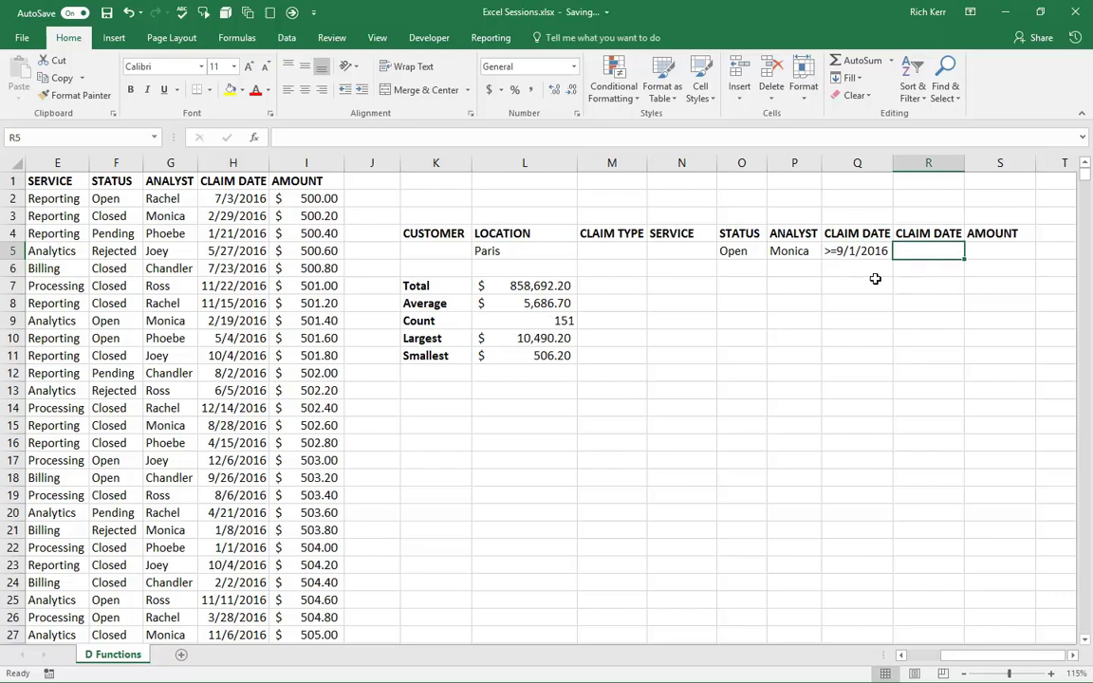
type("<=")
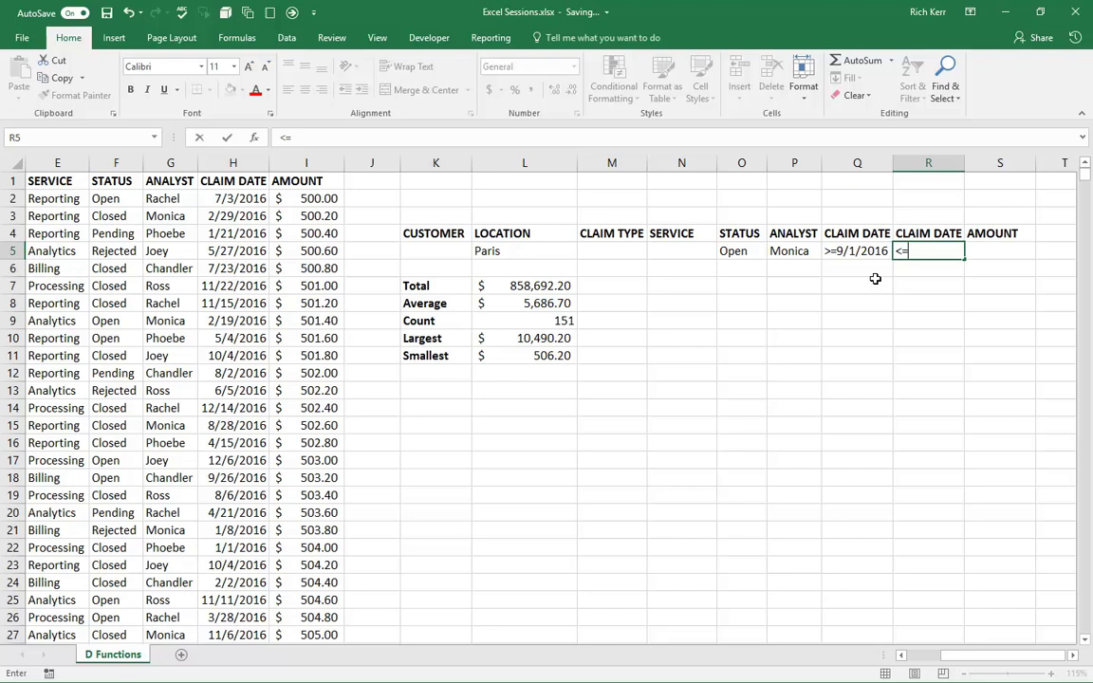
type("9/30/2016")
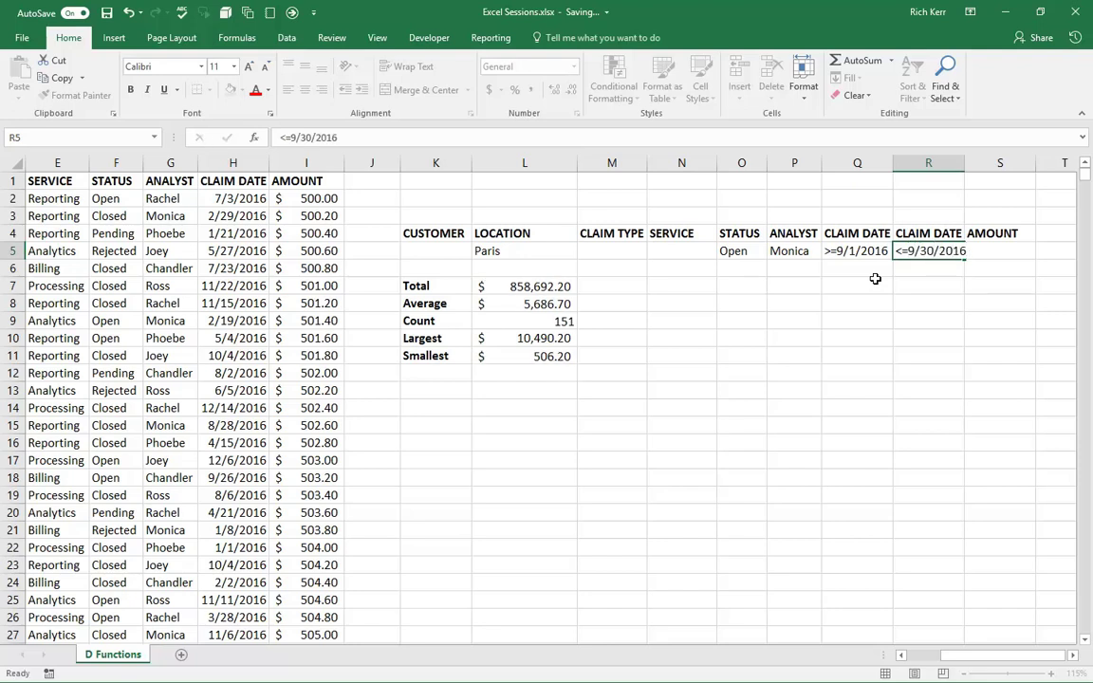
key("Return")
key("Up")
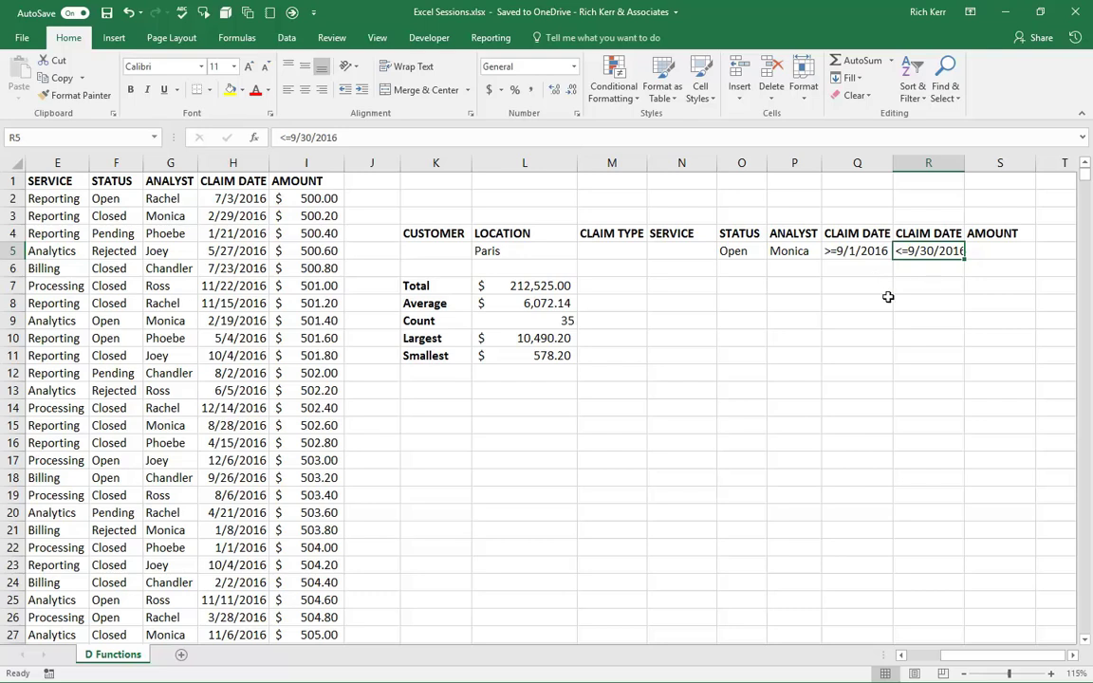
double_click(531, 285)
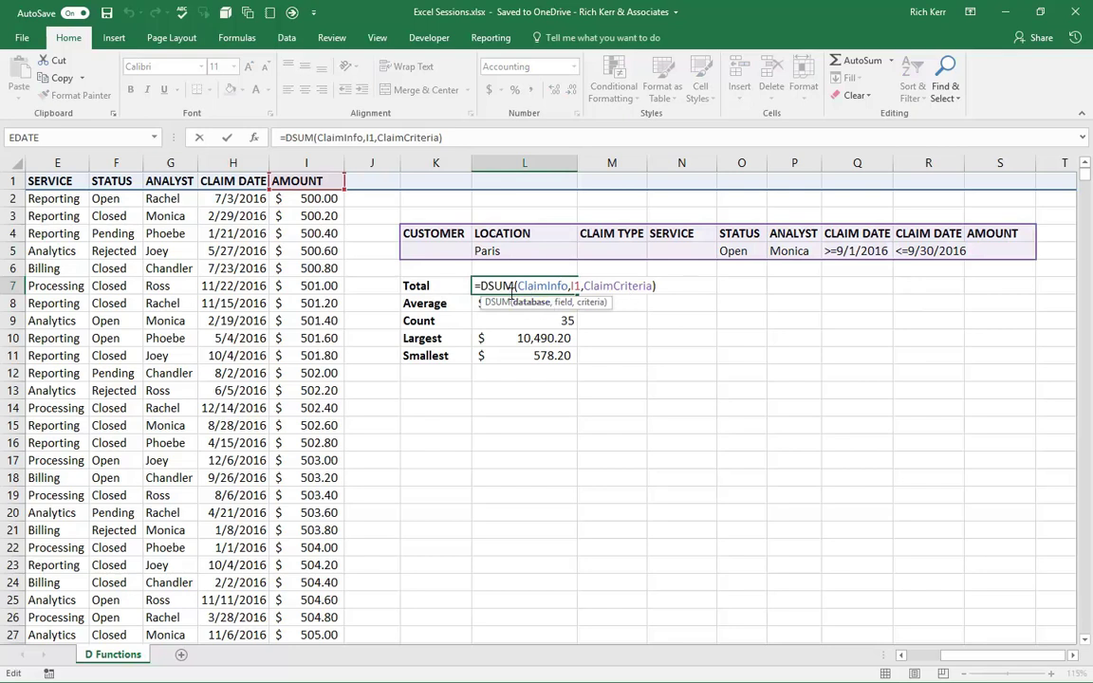
double_click(573, 286)
left_click(584, 285)
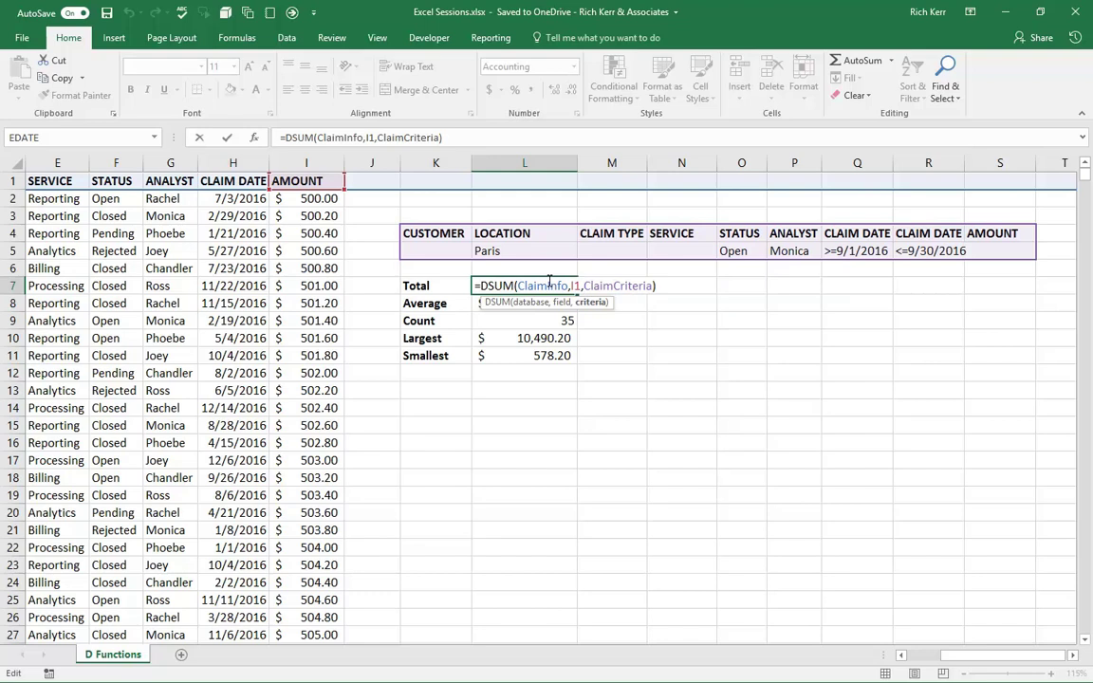
key("Return")
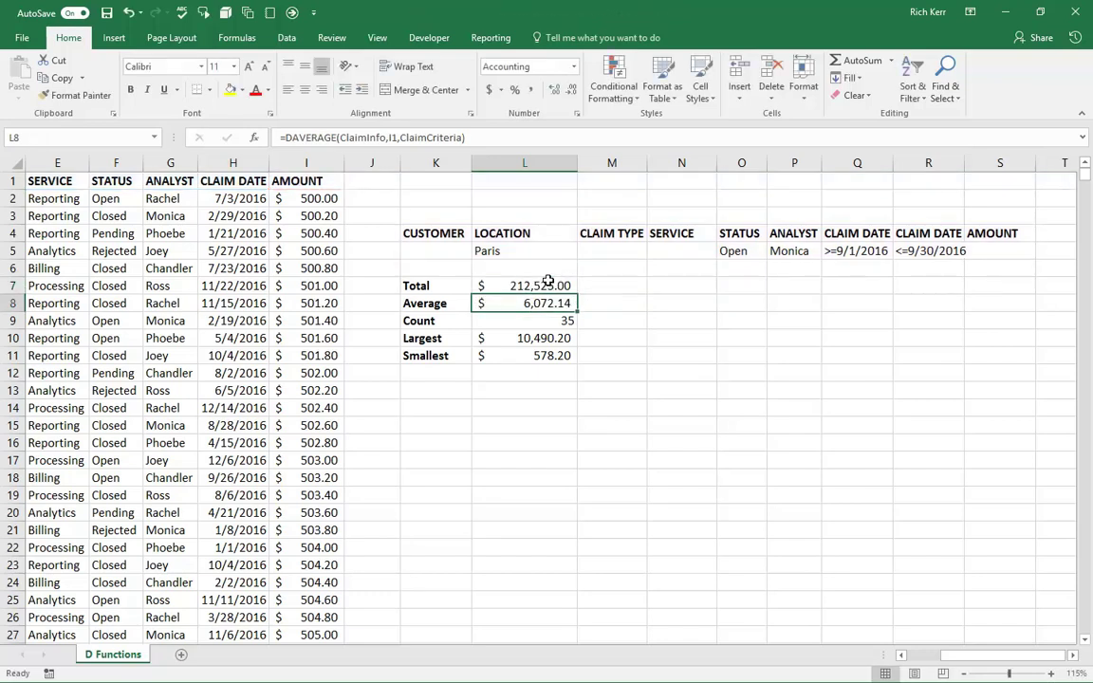